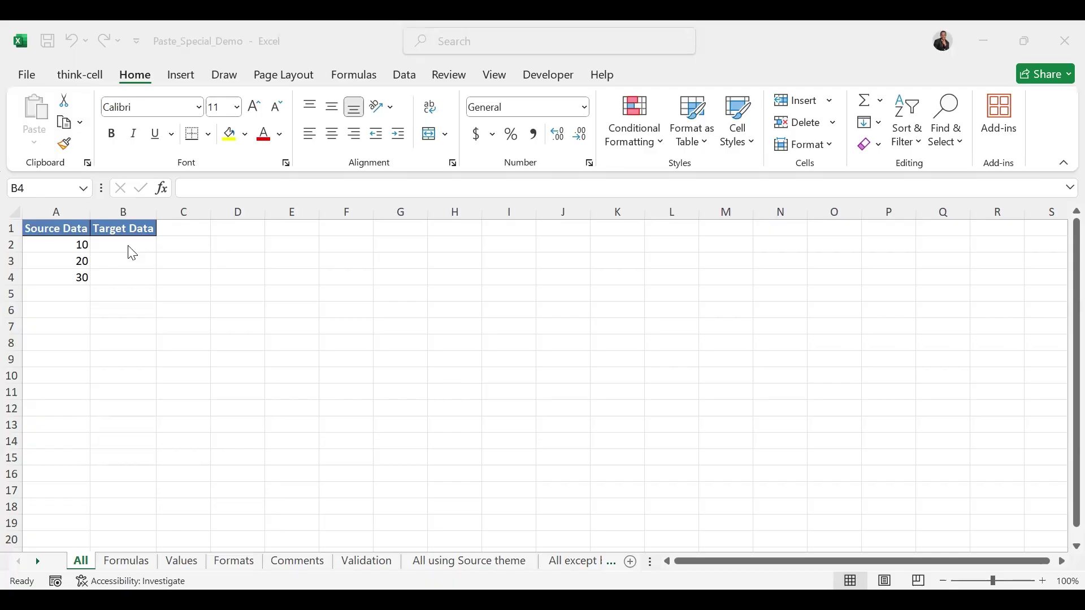
Copy A2:A4 on the All sheet into B2 using Paste Special with the All option, and compare A2 with B2.
click(76, 243)
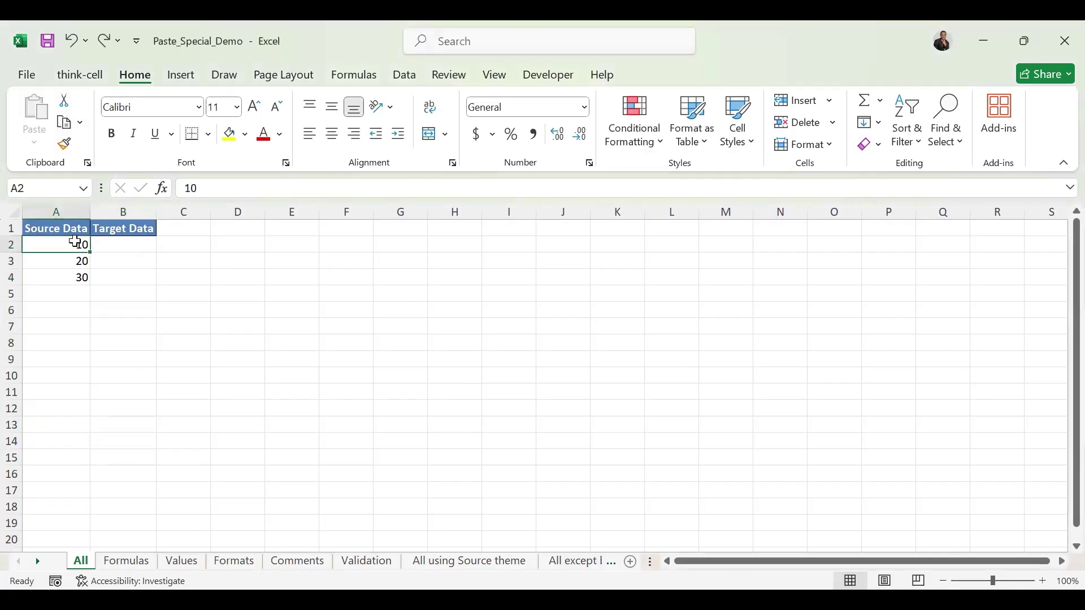
drag(75, 243, 74, 275)
key(ctrl+c)
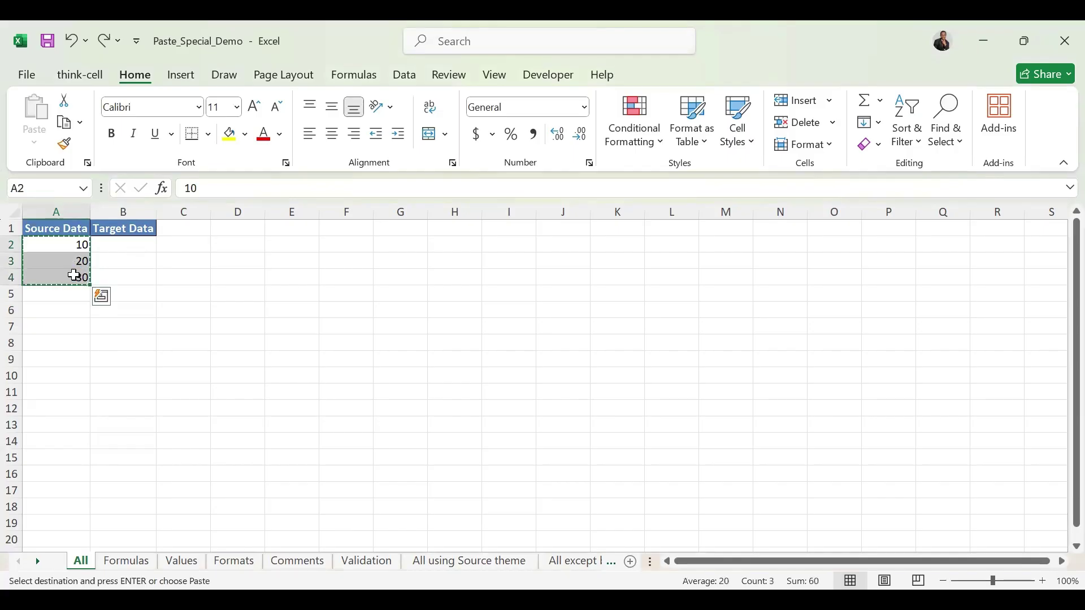
click(121, 250)
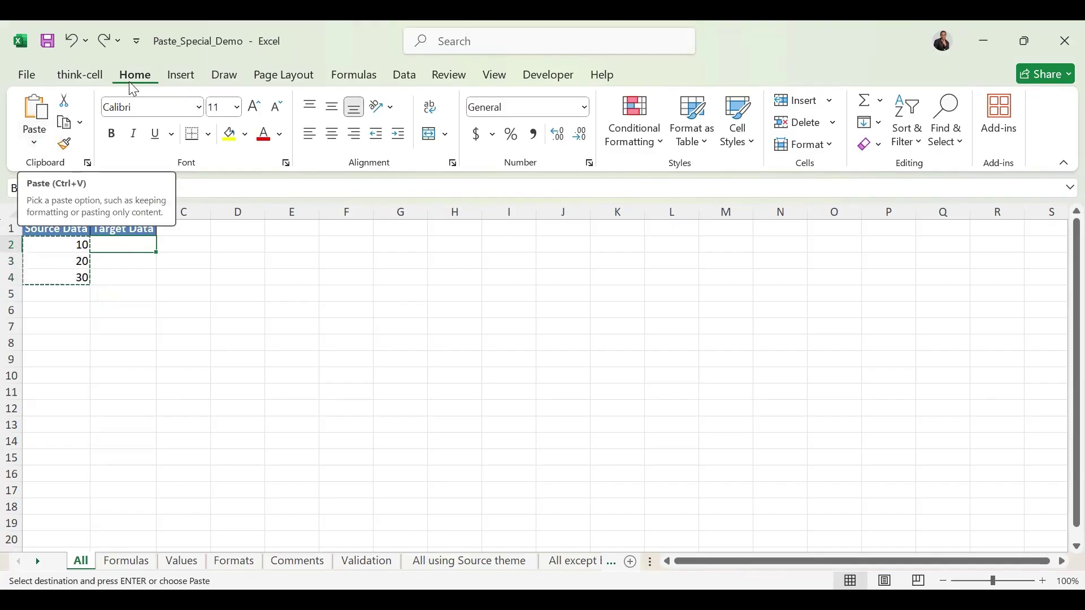
click(35, 144)
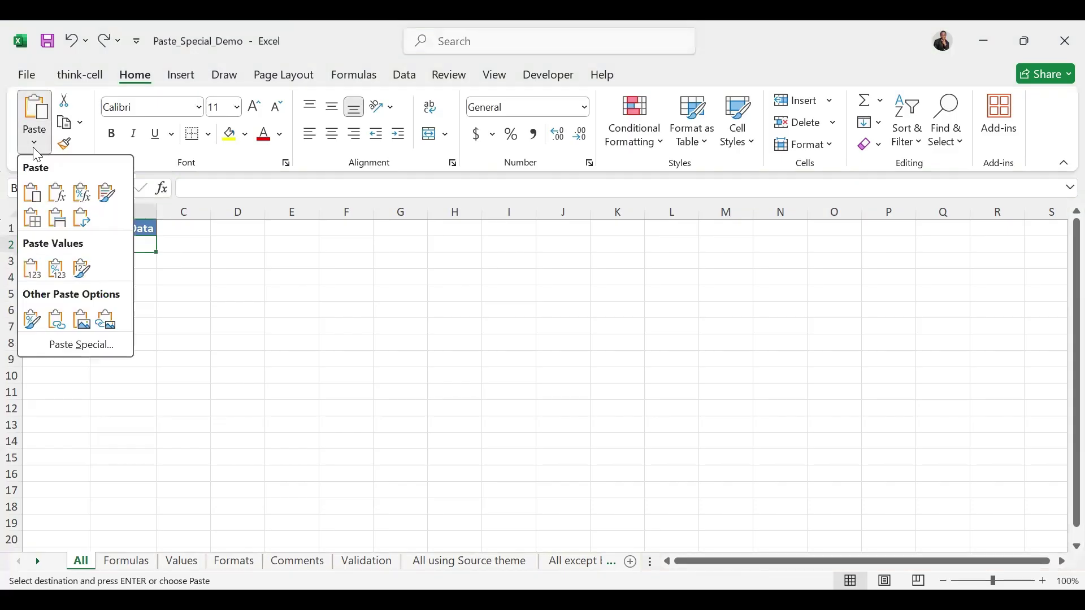
click(82, 346)
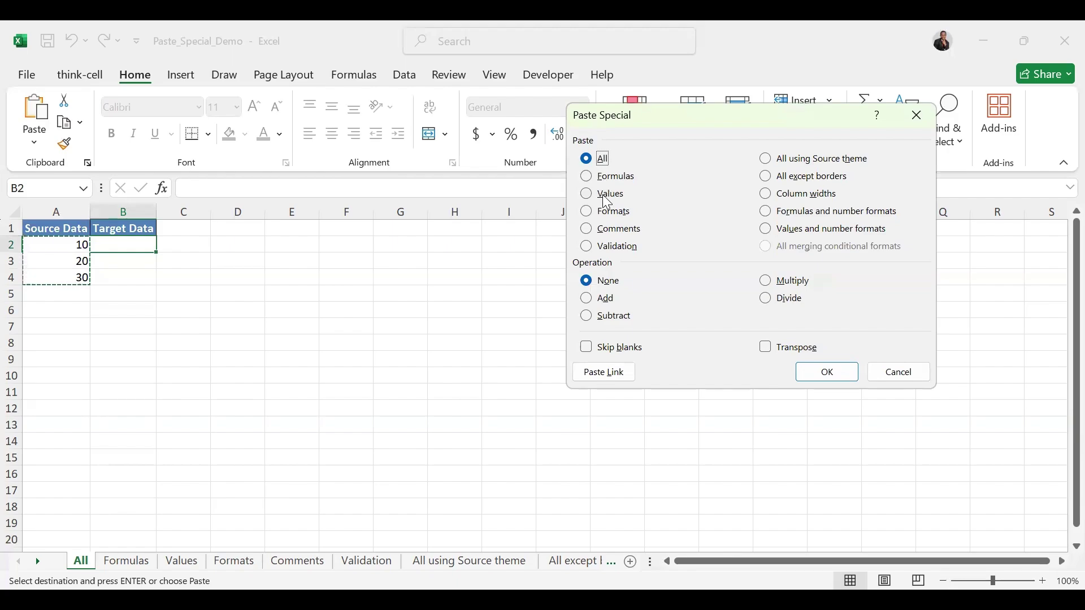
click(825, 380)
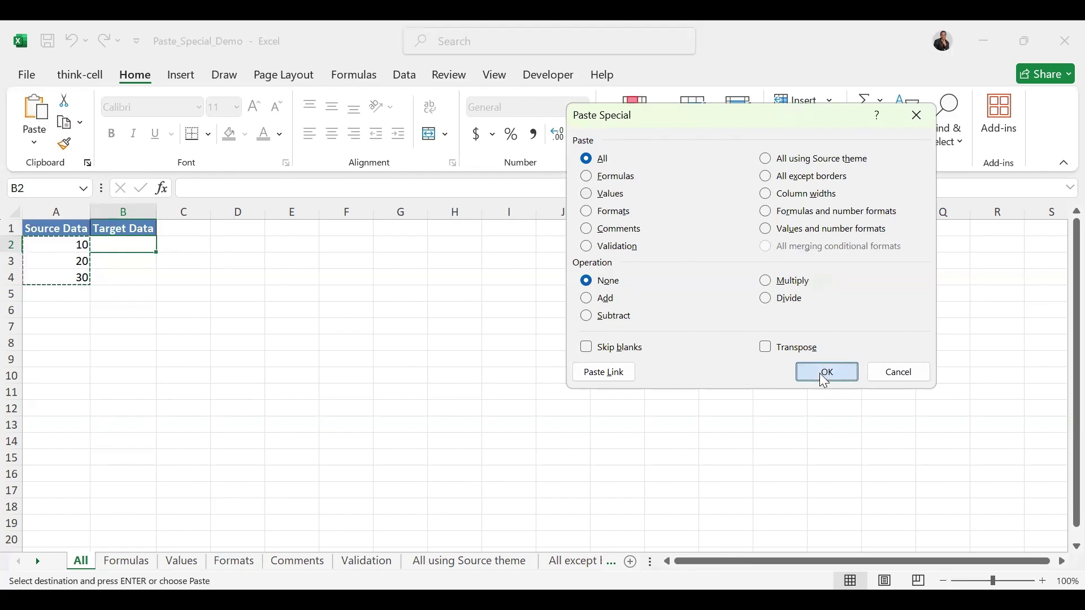
click(77, 244)
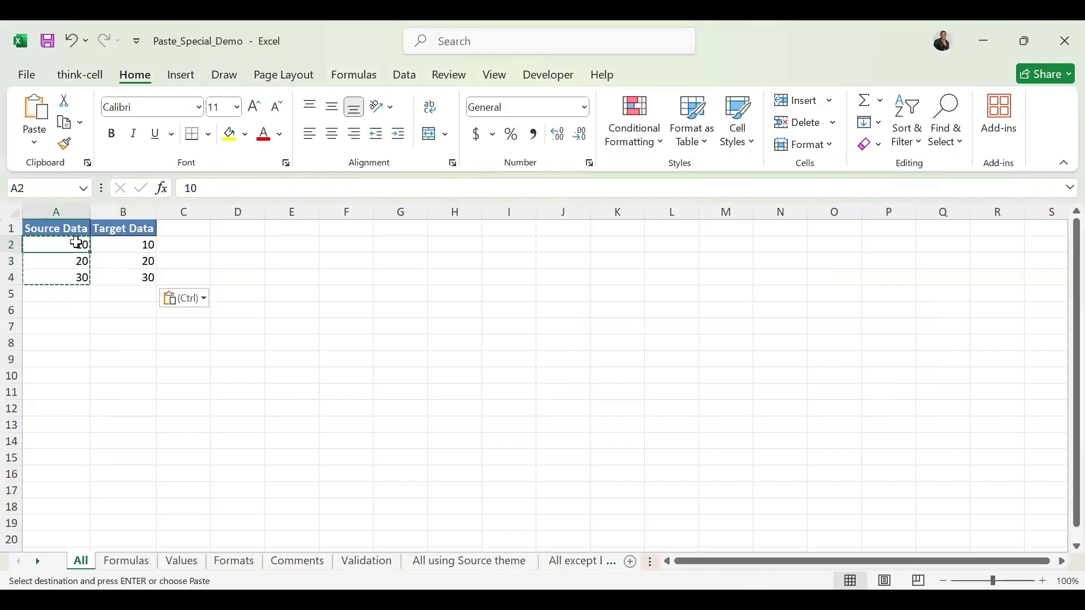
click(124, 242)
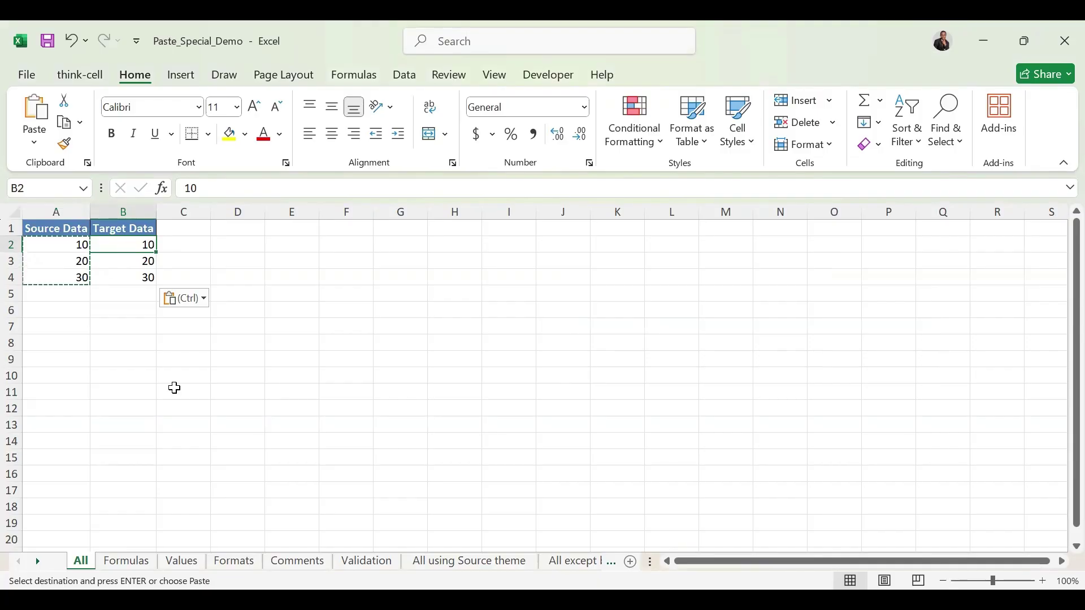
On the Formulas sheet, copy A2:A4 and paste only its formulas into the target column from B2 using Paste Special.
click(142, 565)
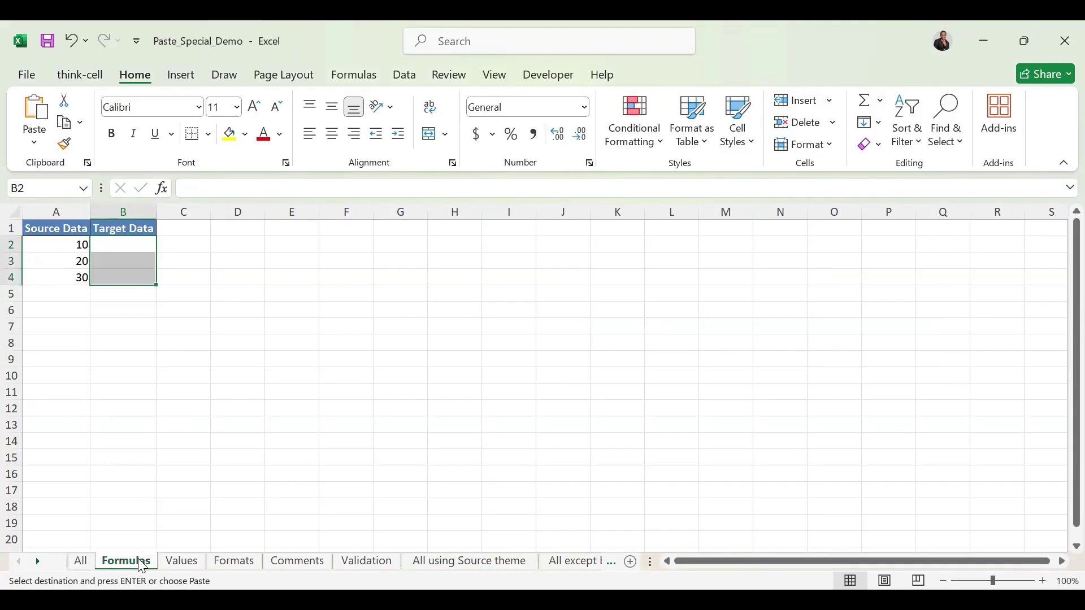
click(121, 246)
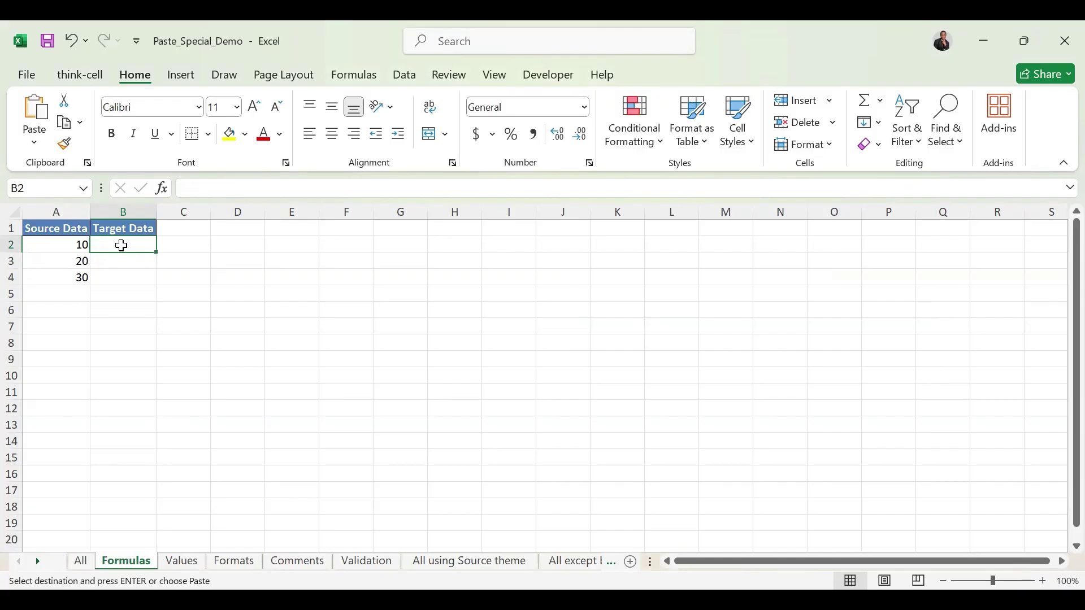
click(70, 249)
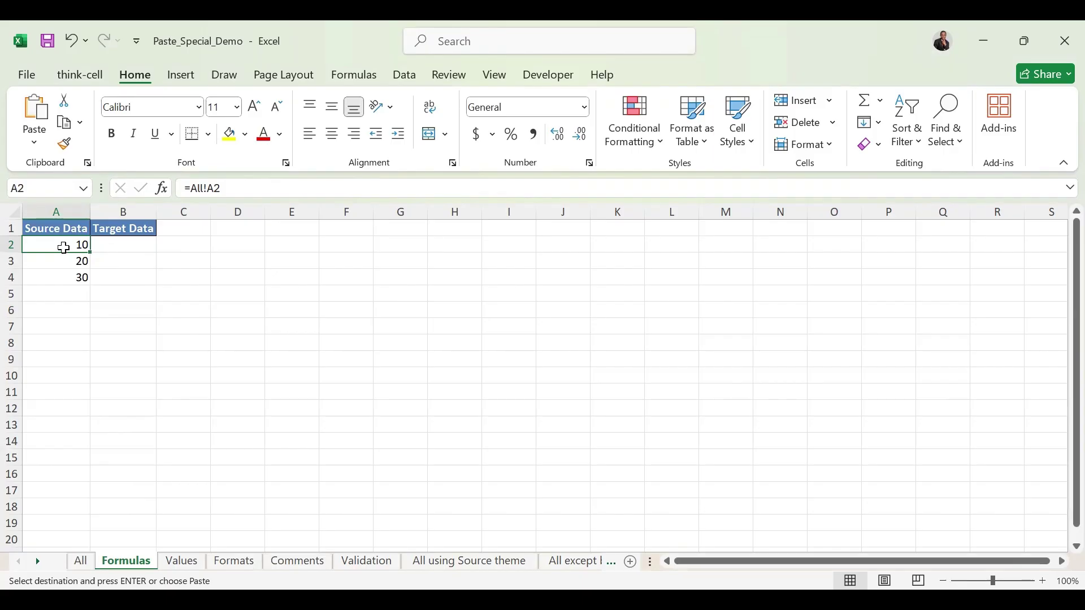
drag(63, 247, 69, 275)
key(ctrl+v)
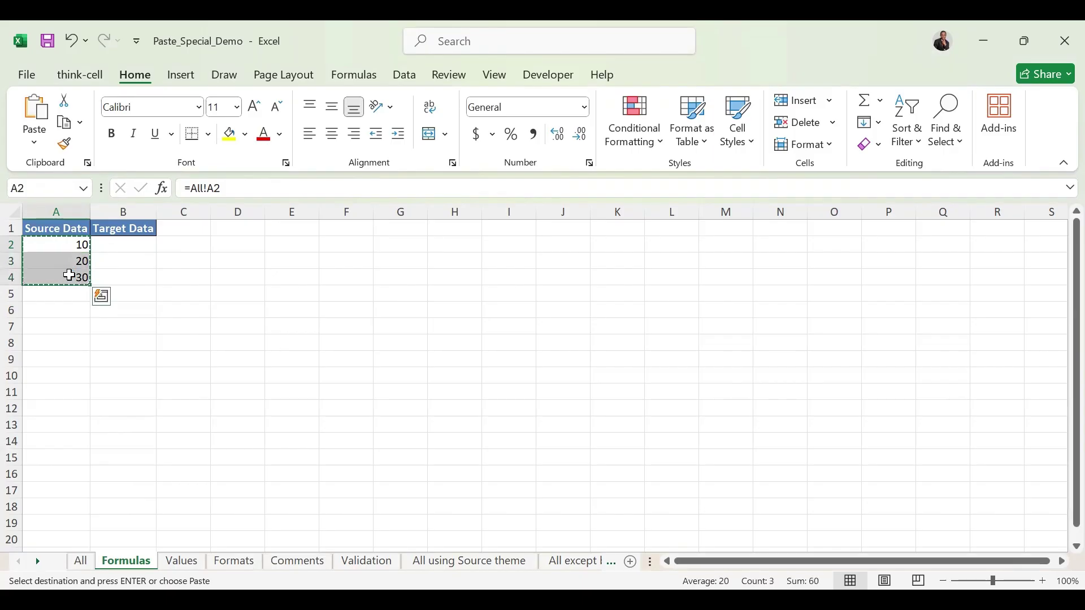
click(114, 244)
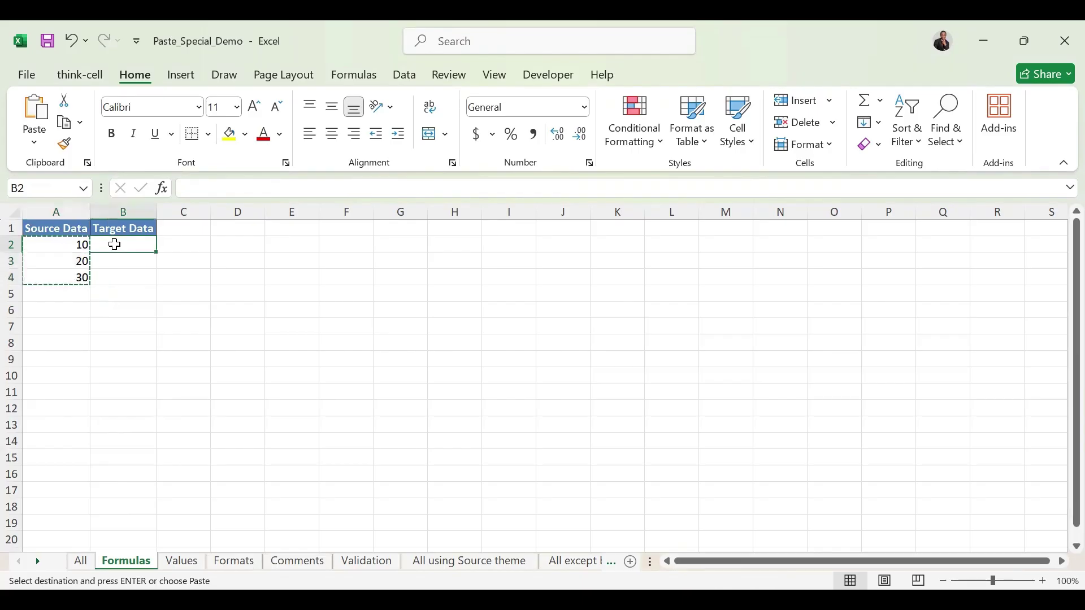
click(34, 143)
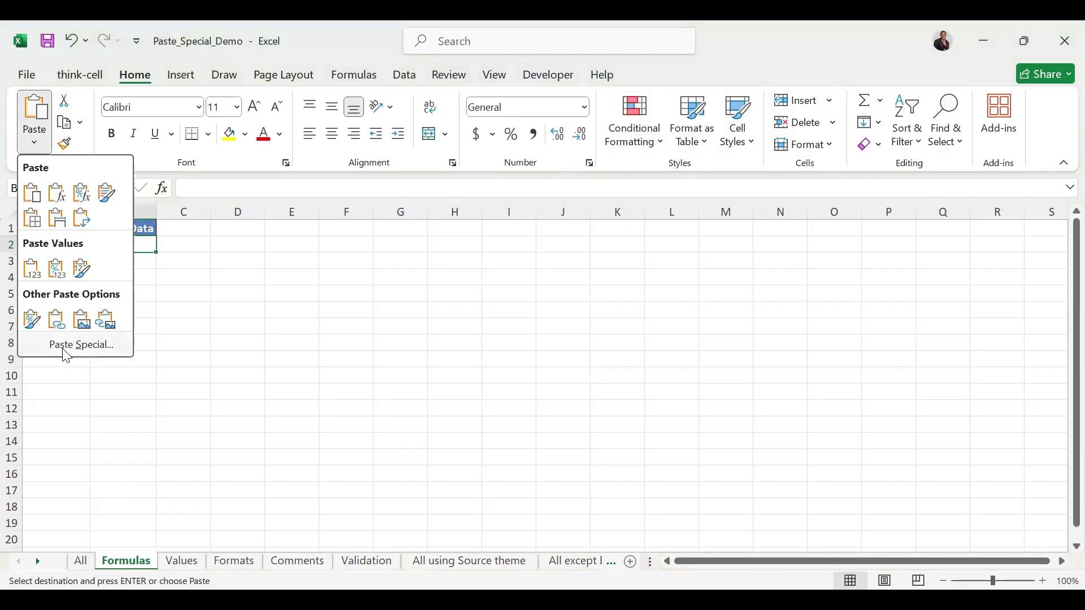
click(66, 345)
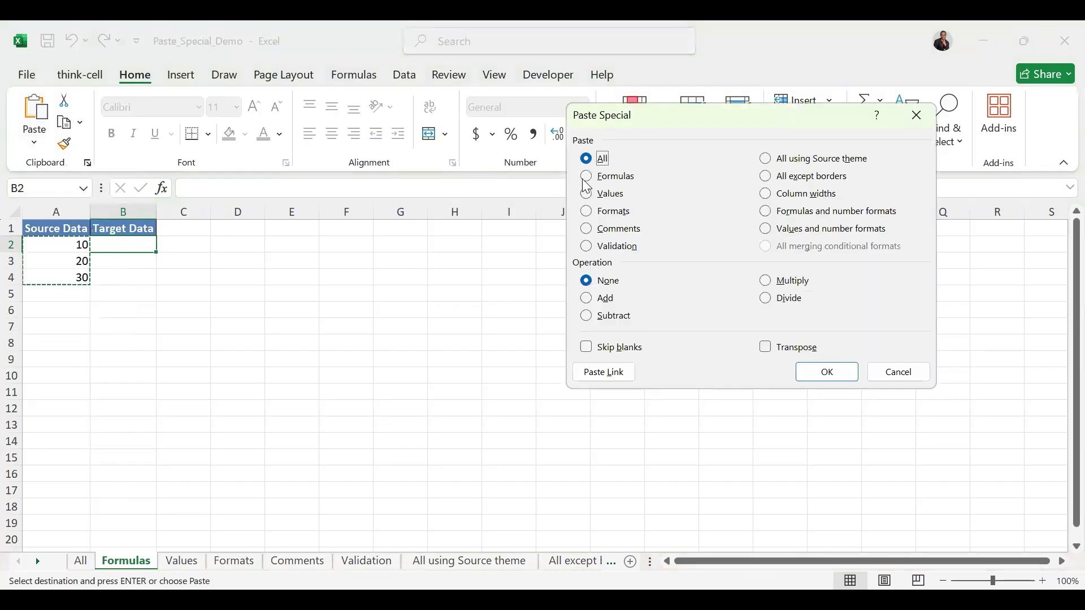
click(587, 177)
click(827, 373)
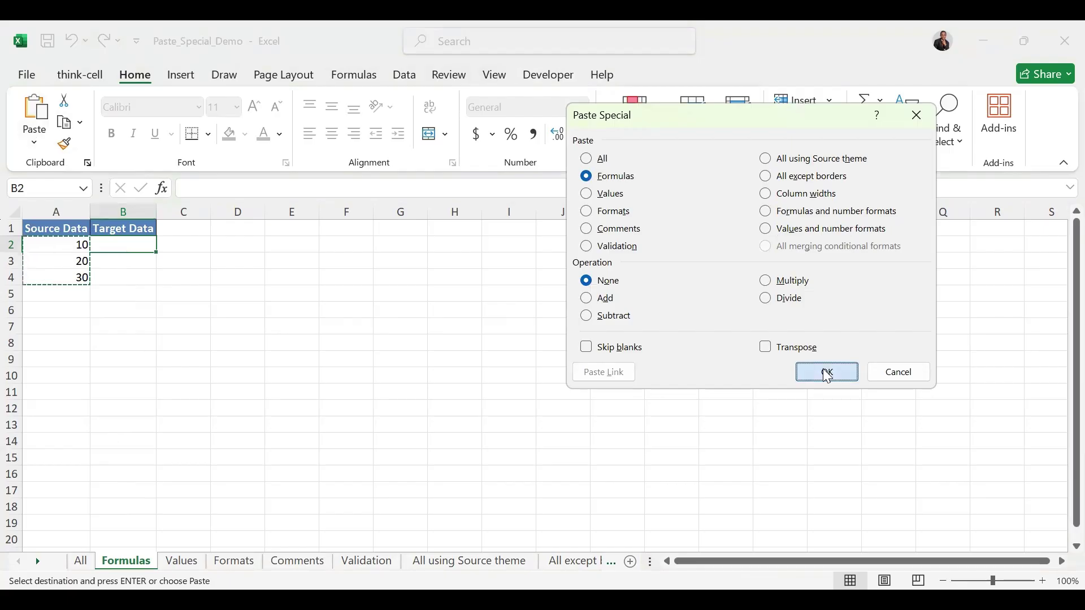
Compare the formula pasted in B2 with the source formula in A2 on the Formulas sheet.
click(130, 246)
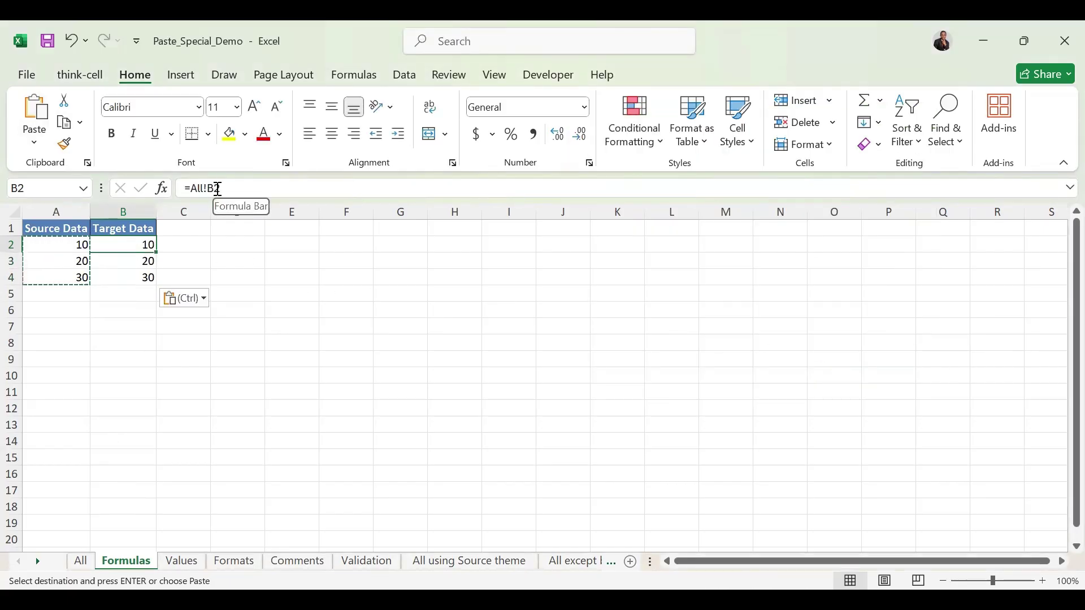
click(74, 245)
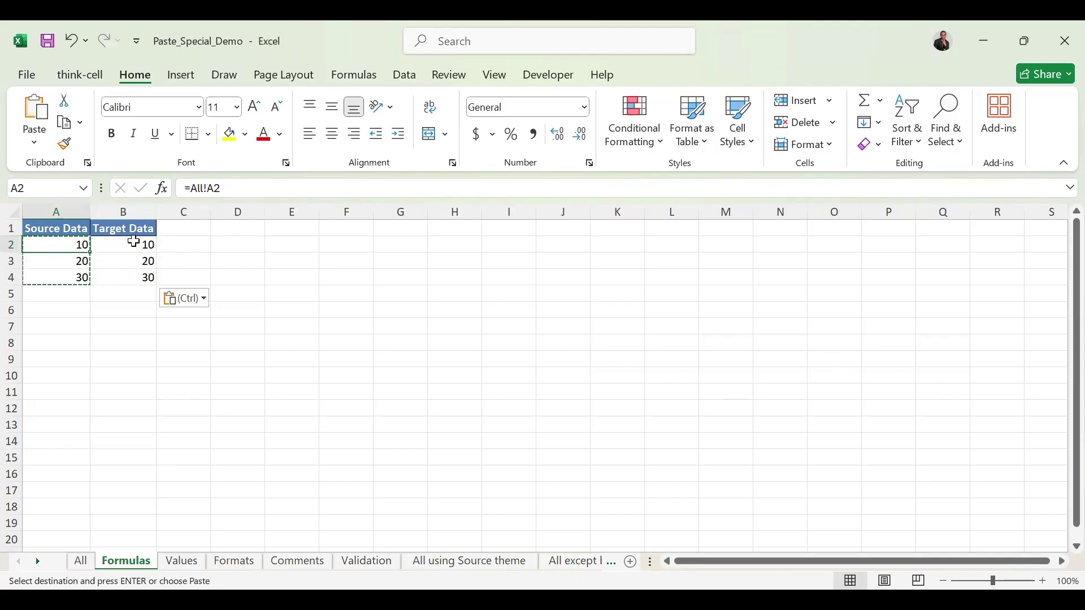
click(133, 242)
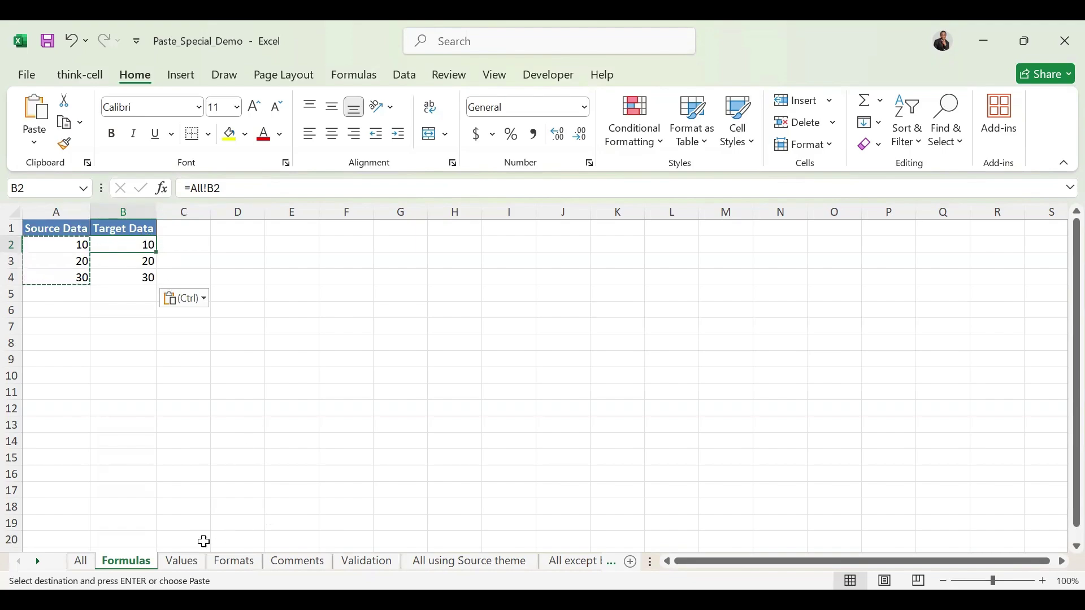
On the Values sheet, copy A2:A4 and paste only its values from B2 using Paste Special, and compare A2 with B2.
click(192, 558)
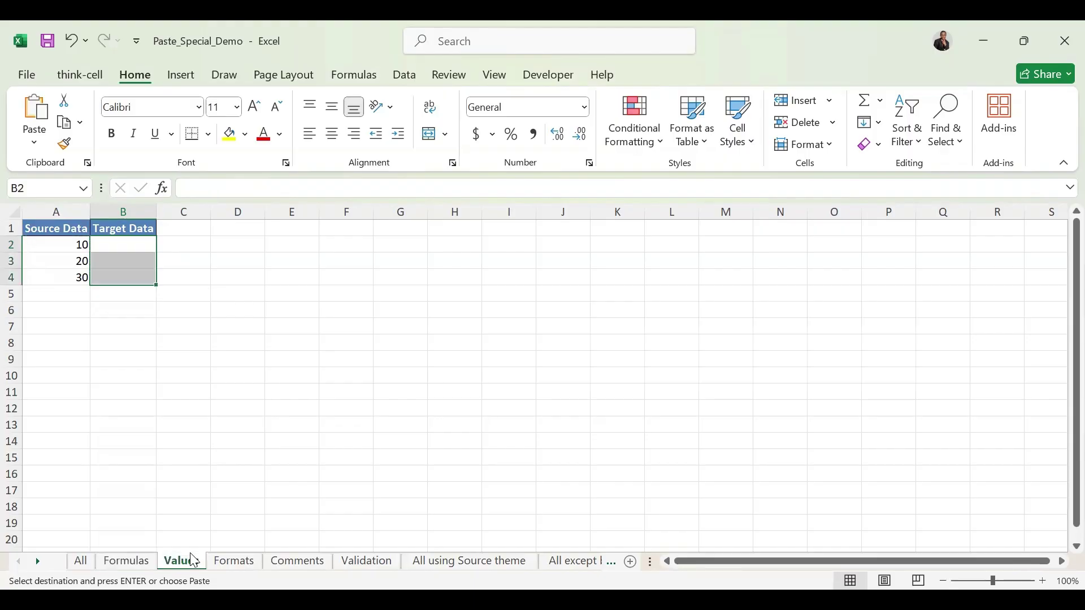
click(68, 250)
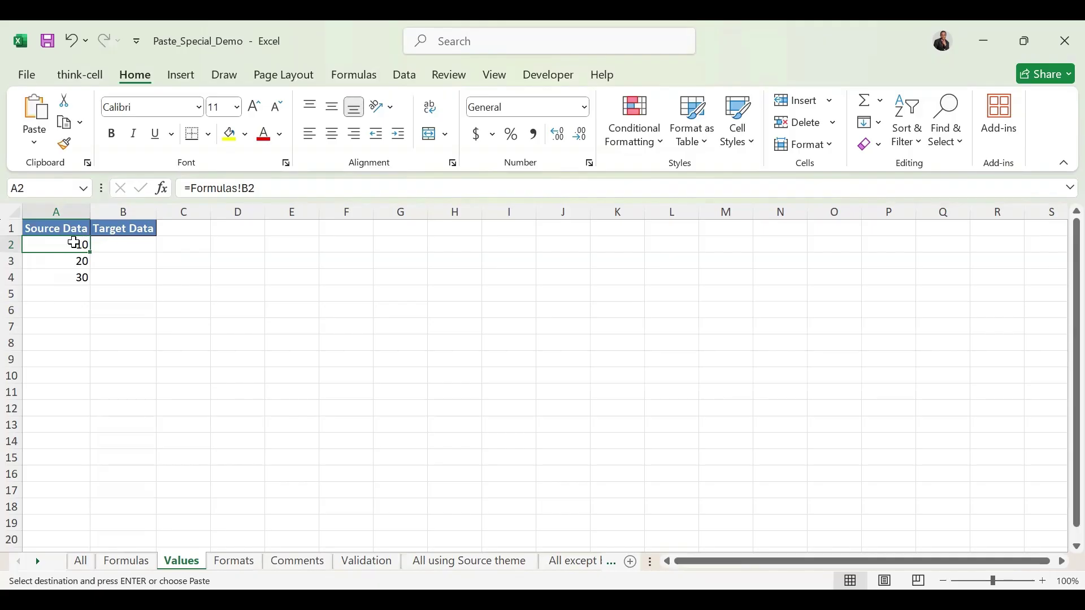
drag(71, 244, 68, 272)
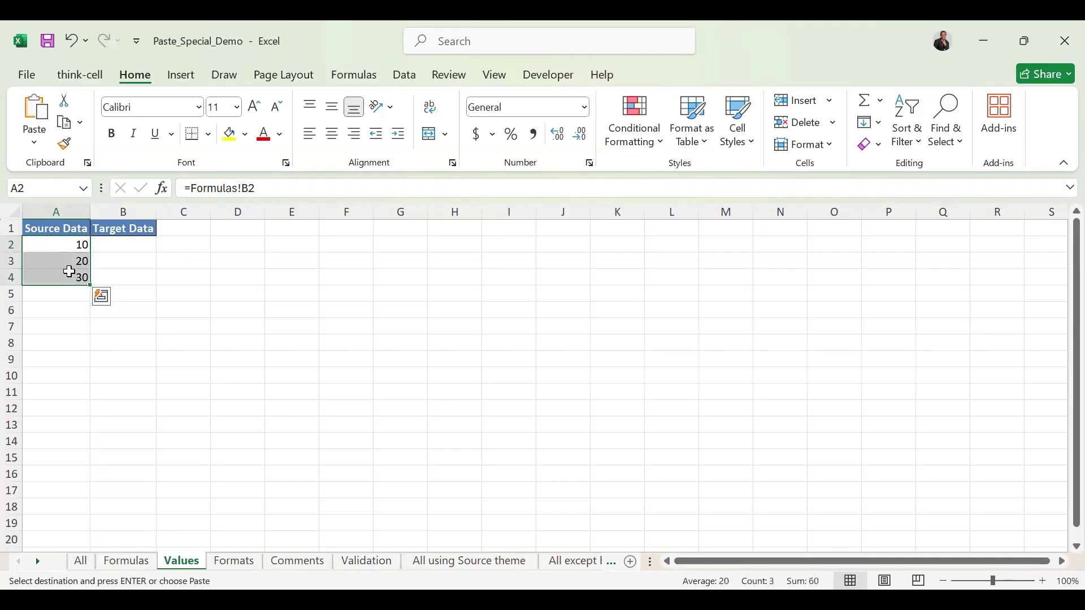
click(113, 249)
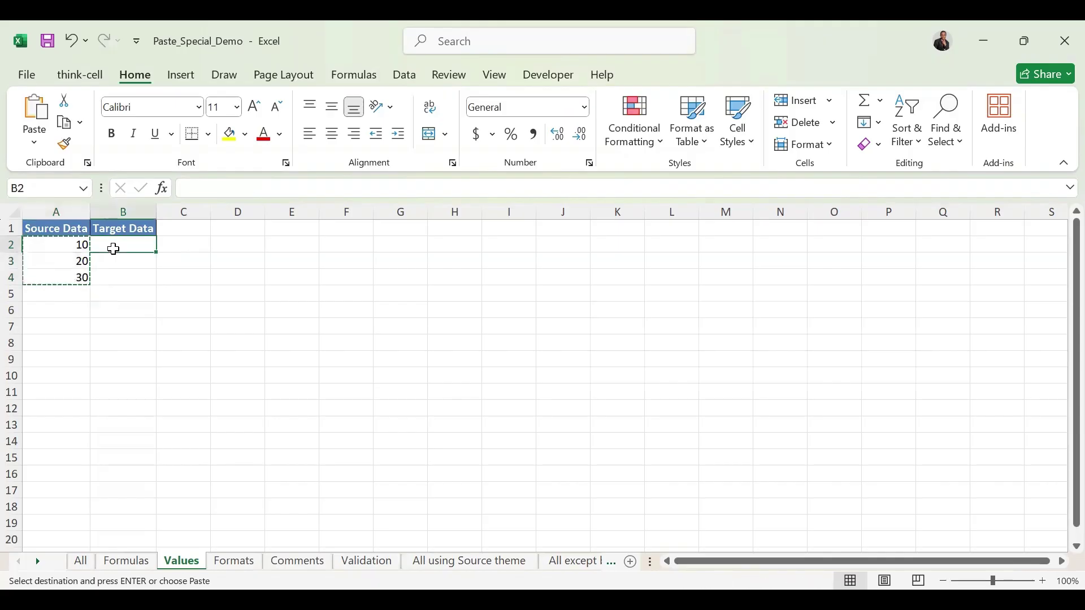
click(35, 141)
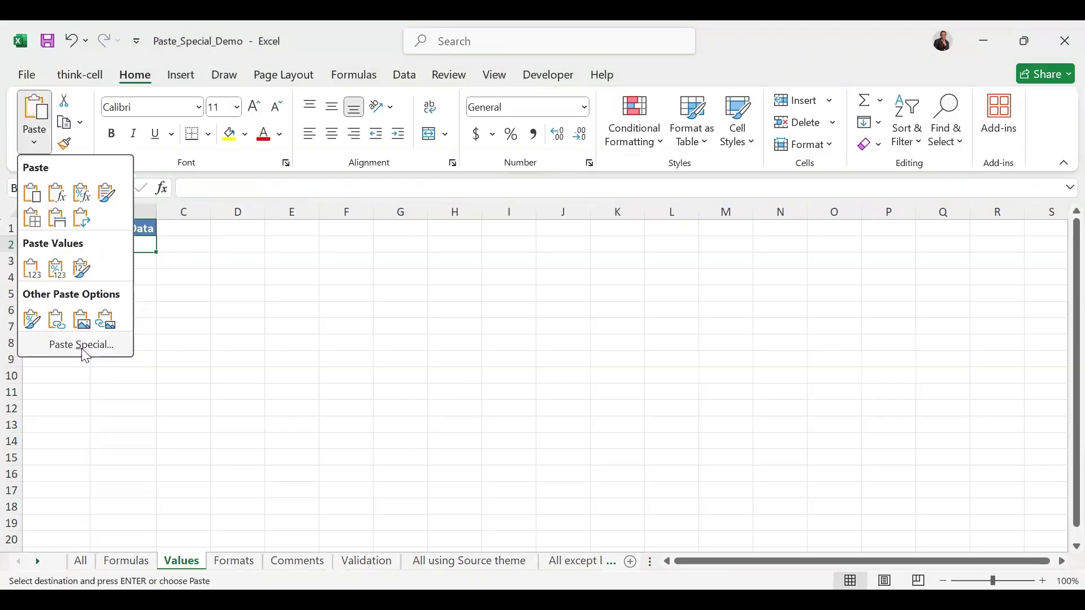
click(82, 346)
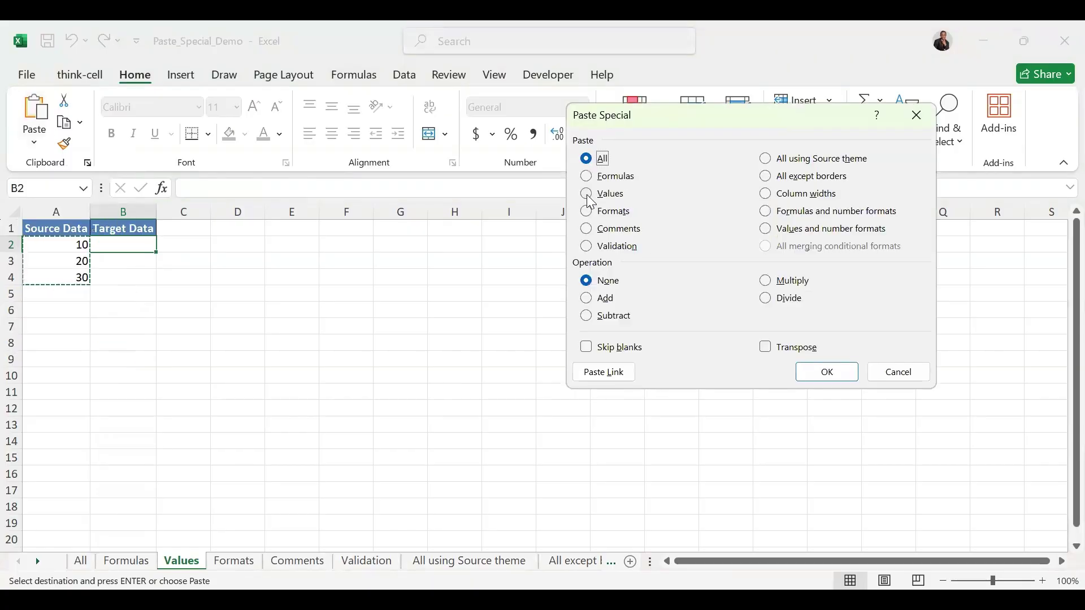
click(589, 197)
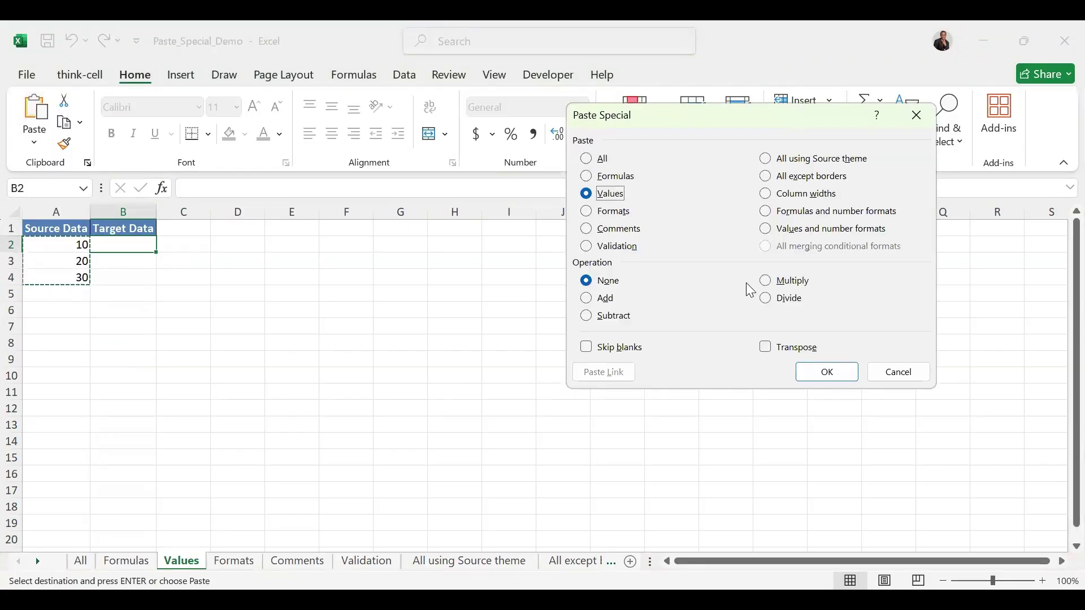
click(829, 374)
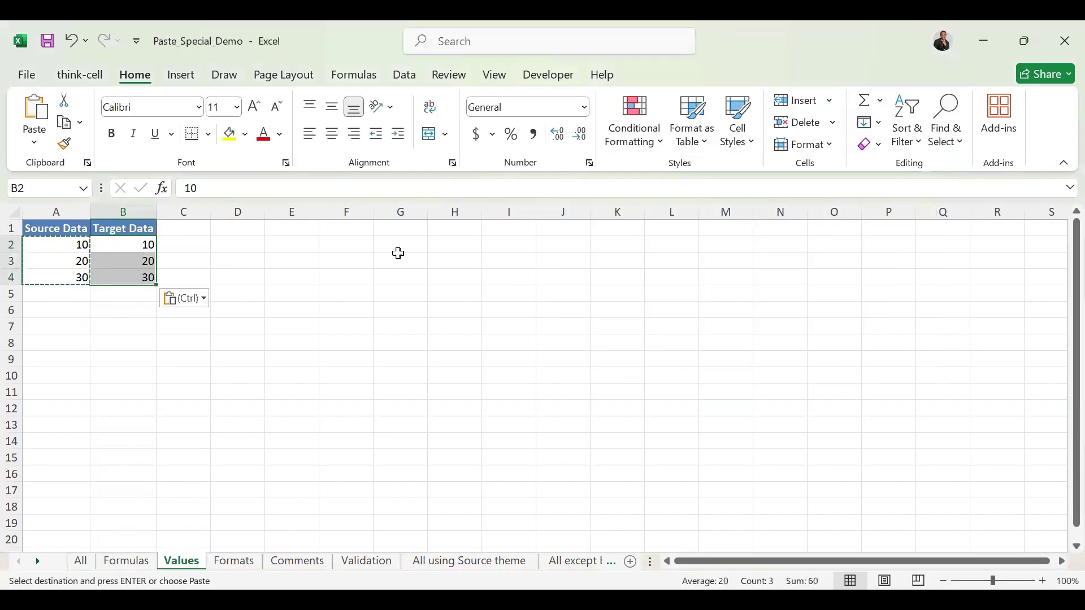
click(80, 249)
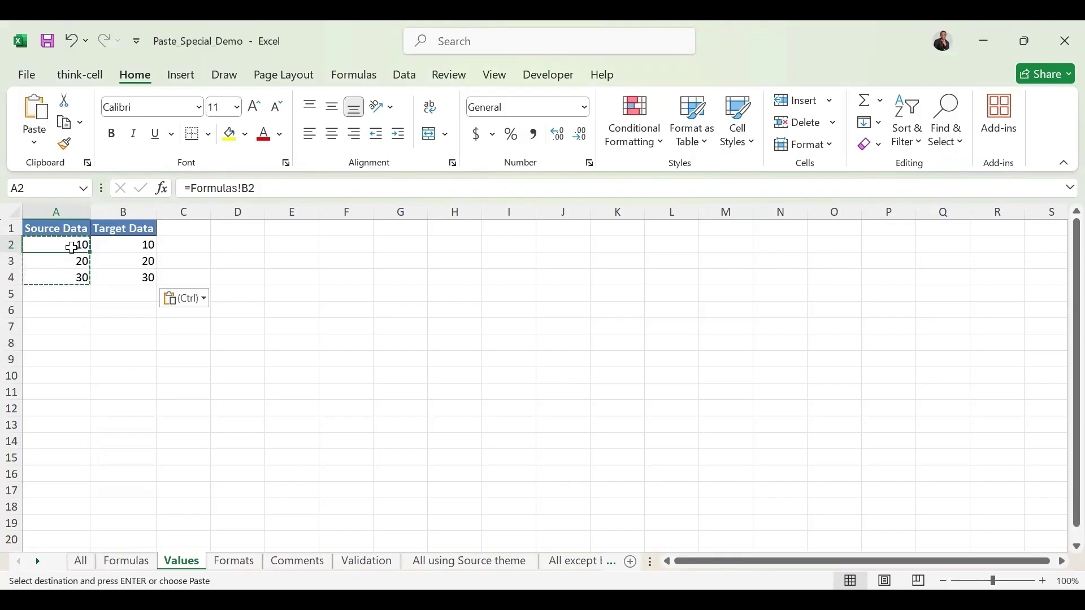
click(134, 247)
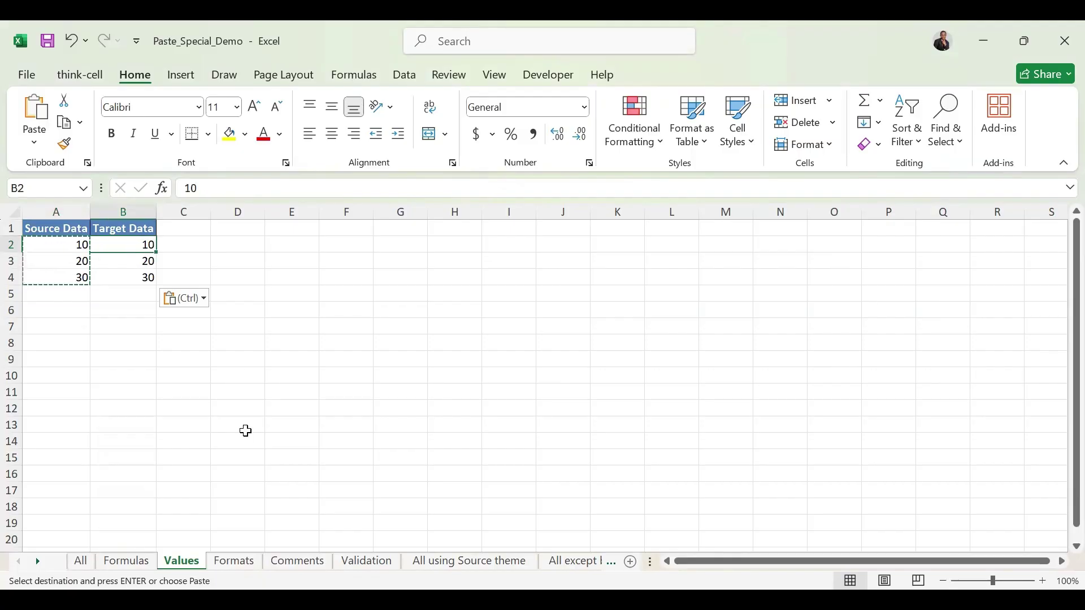
On the Formats sheet, copy the formatted amount in A2 and paste only its value into B2 using Paste Special.
click(240, 565)
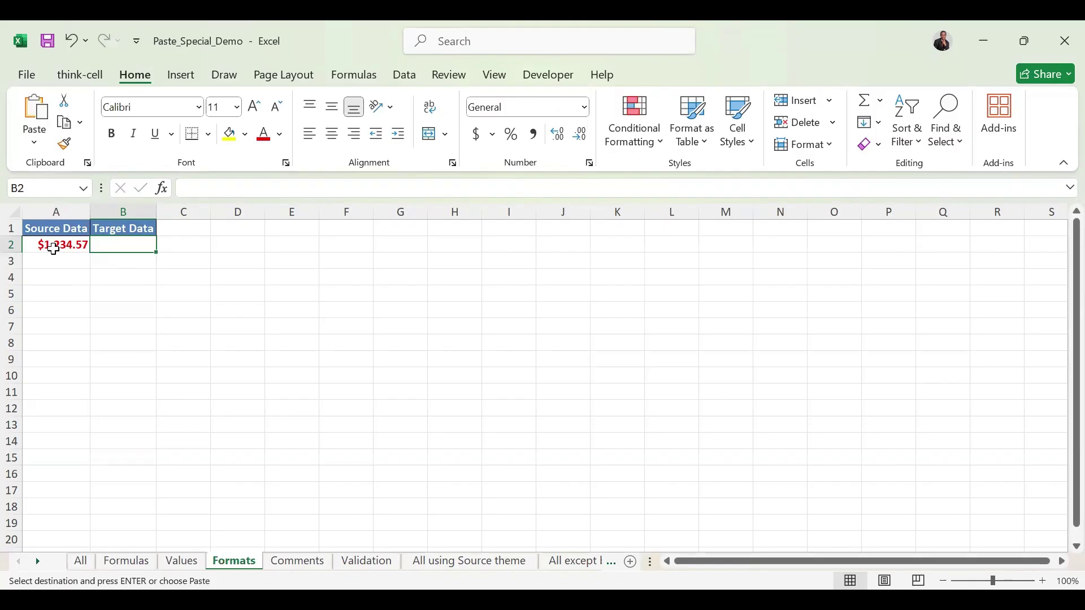
click(53, 249)
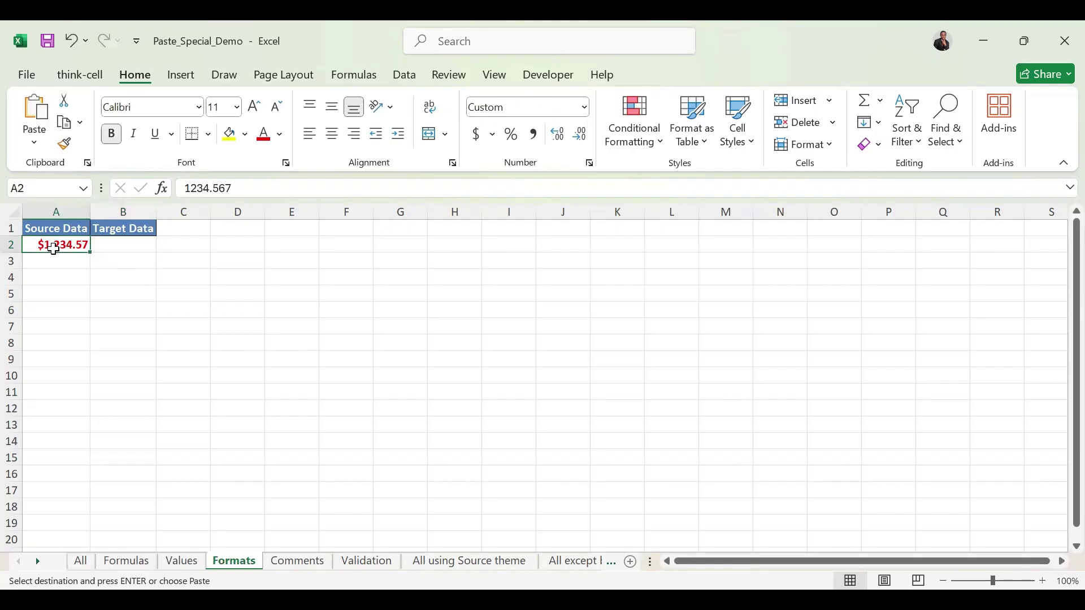
click(119, 242)
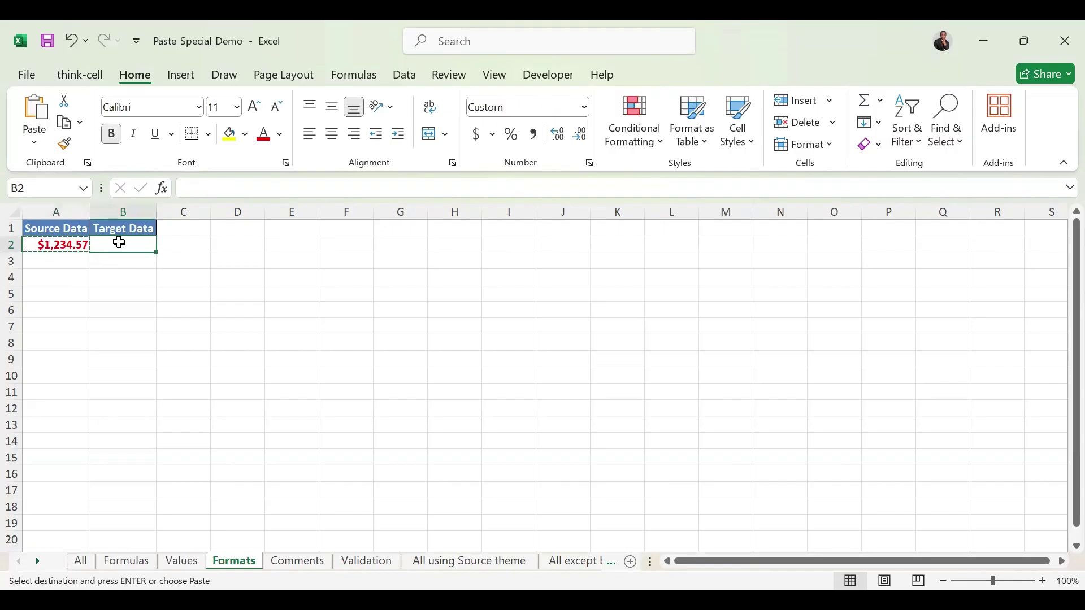
click(33, 143)
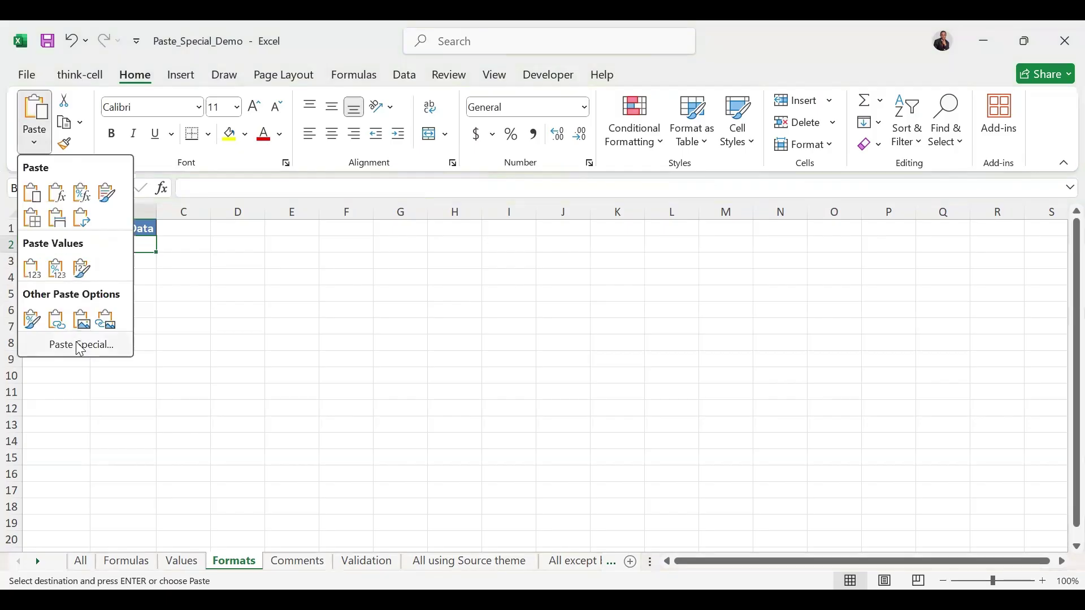
click(81, 345)
click(589, 195)
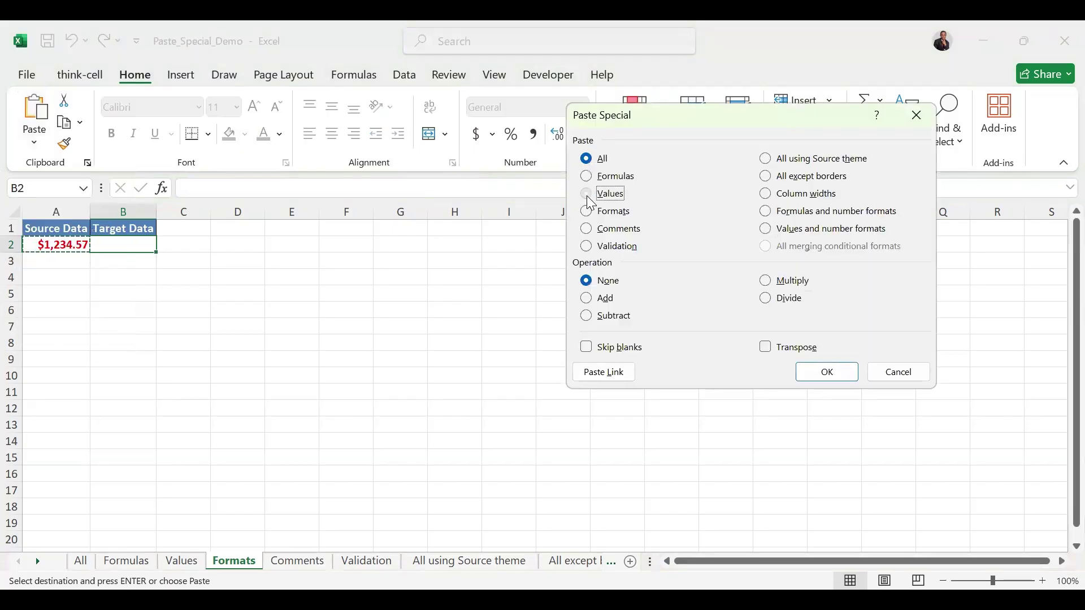
click(819, 370)
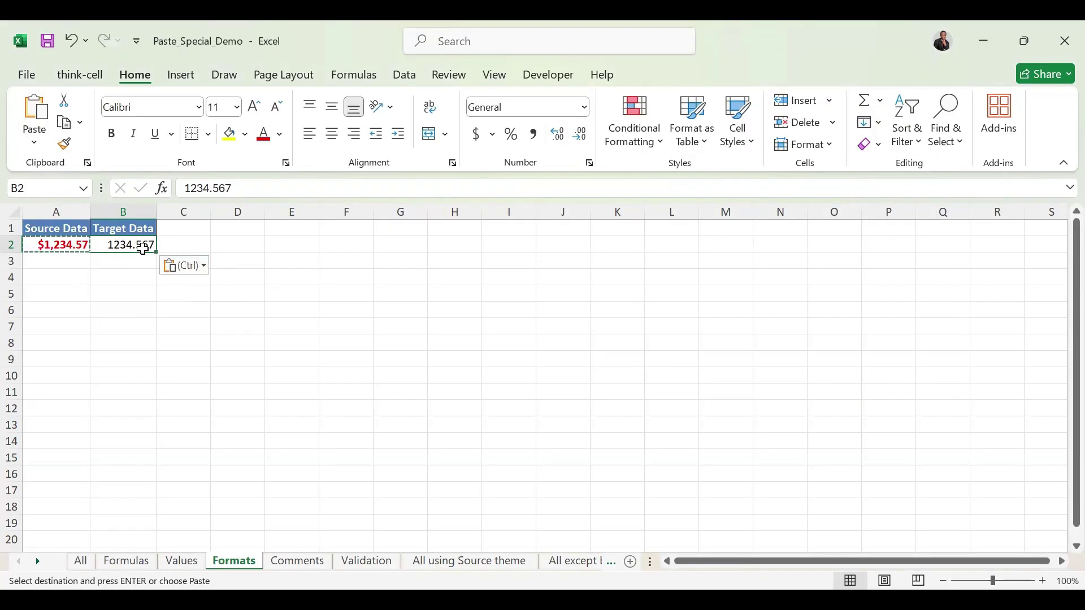
Undo the value paste in B2 on the Formats sheet, and paste only the formats of A2 there using Paste Special.
key(ctrl+z)
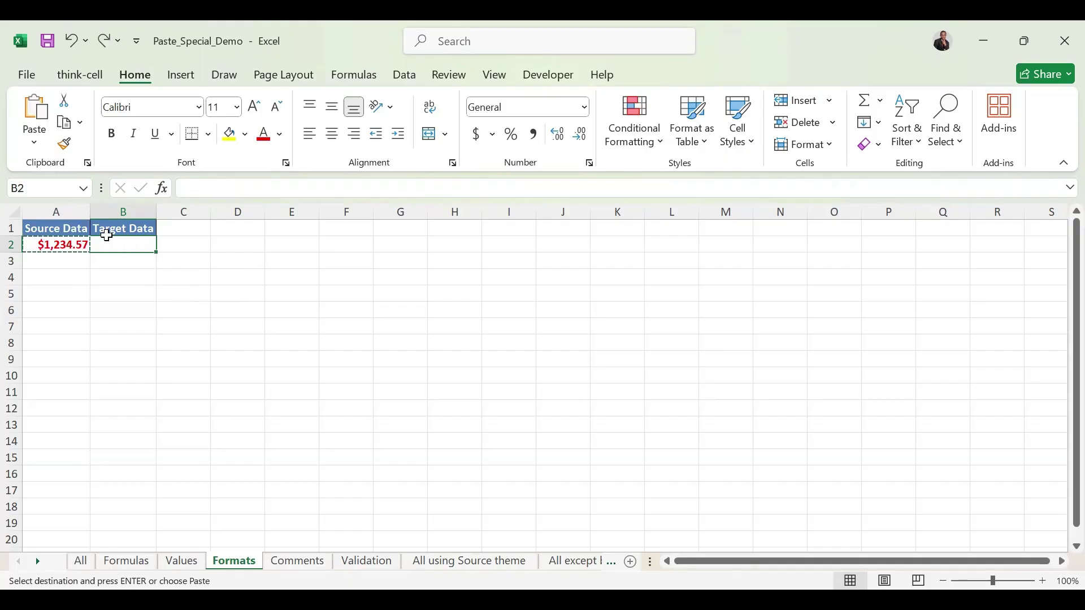
key(Escape)
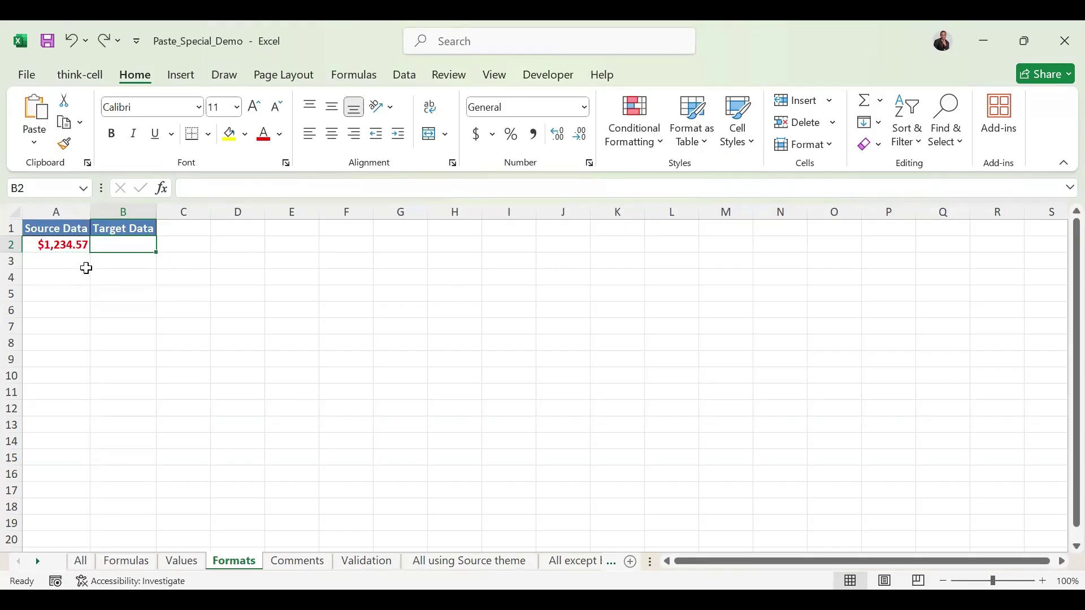
click(70, 249)
key(ctrl+c)
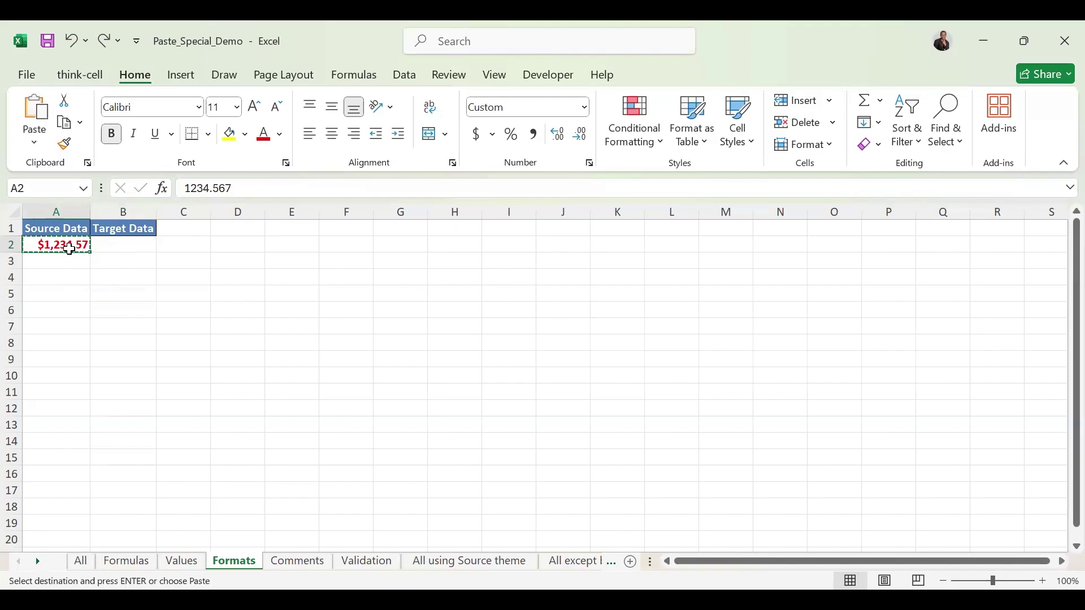
click(122, 251)
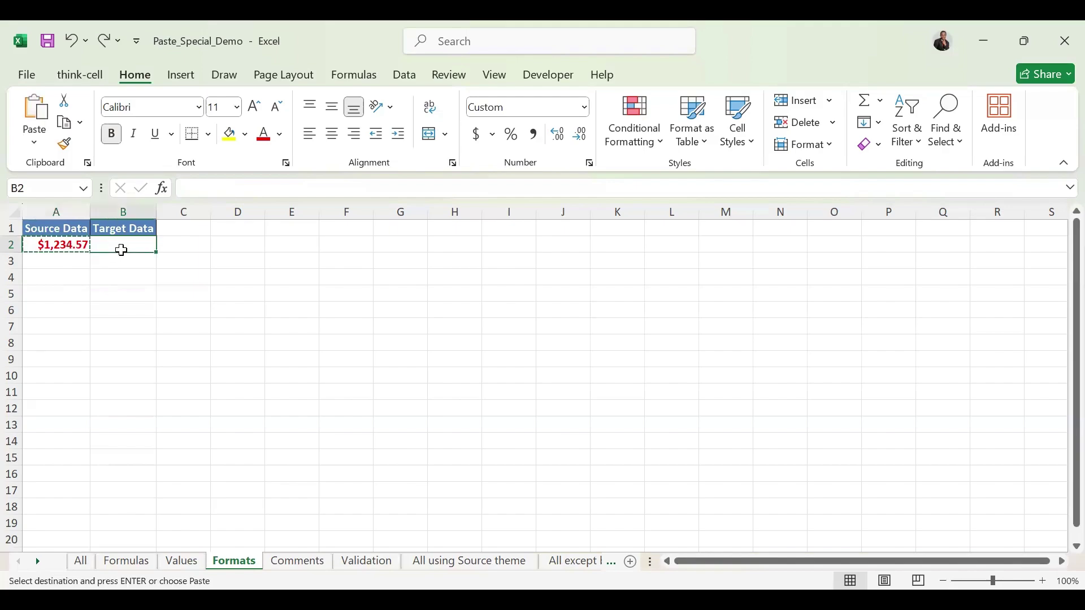
click(35, 145)
click(85, 347)
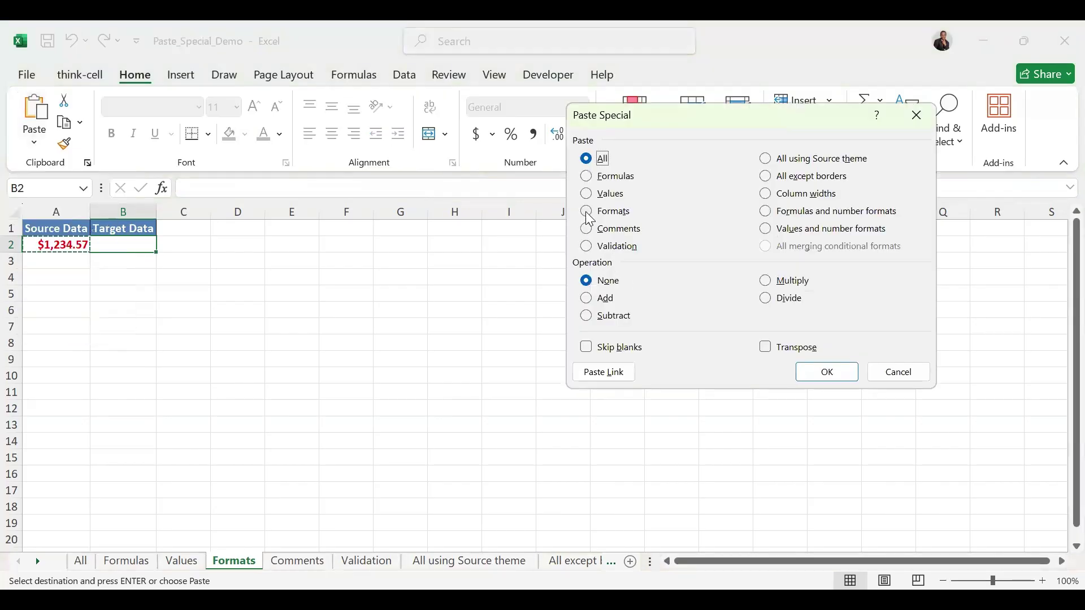
click(588, 215)
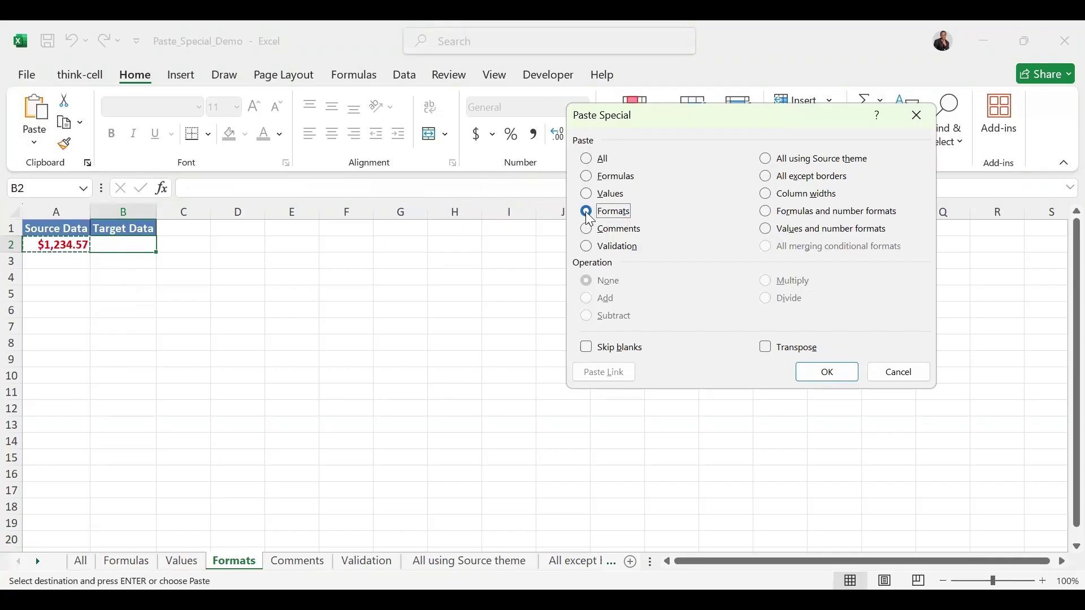
click(827, 373)
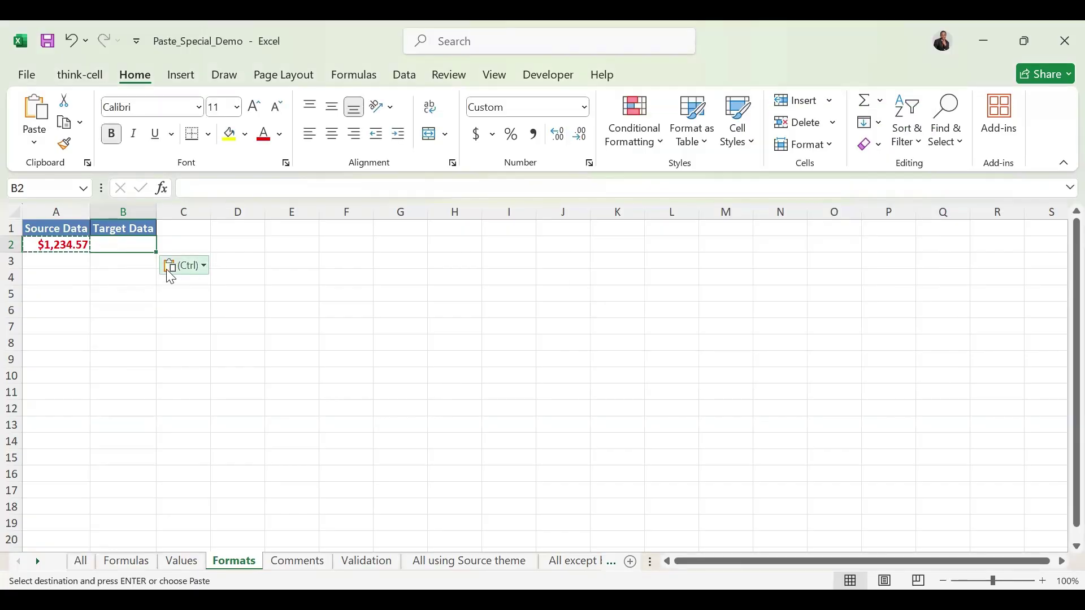
Change the paste option for B2 so that it brings in both the source value and its formatting.
click(171, 275)
click(170, 307)
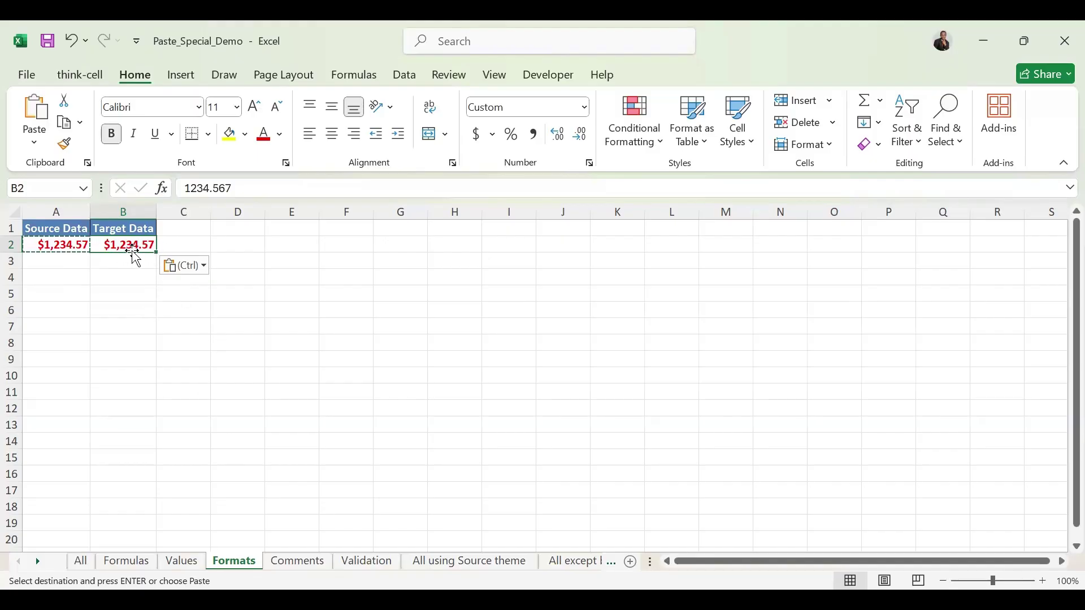
On the Comments sheet, copy the commented cell A2 and paste only its value into B2 using Paste Special.
click(302, 561)
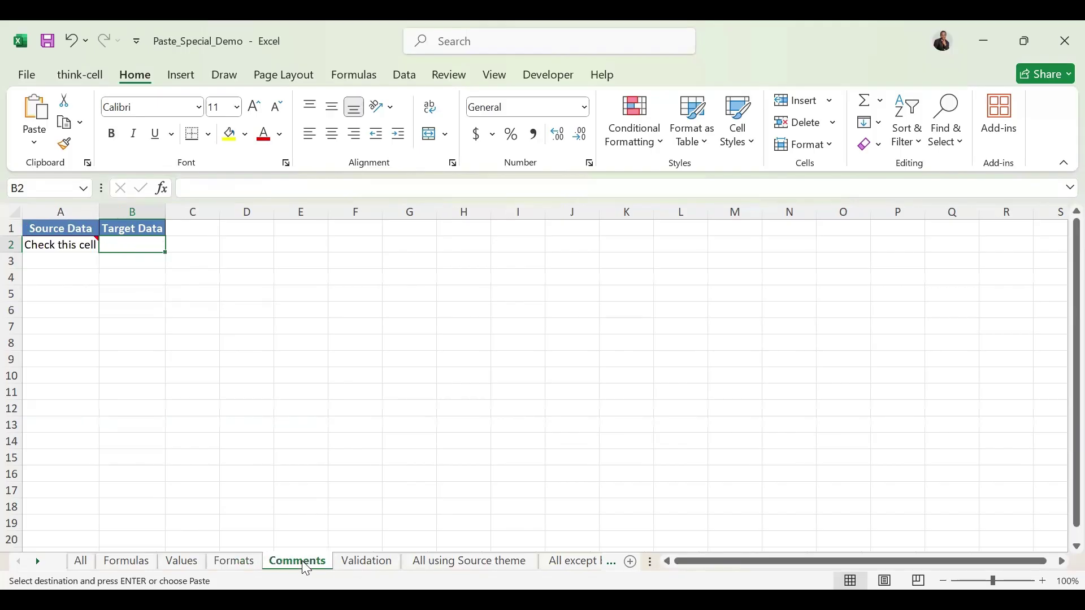
click(81, 244)
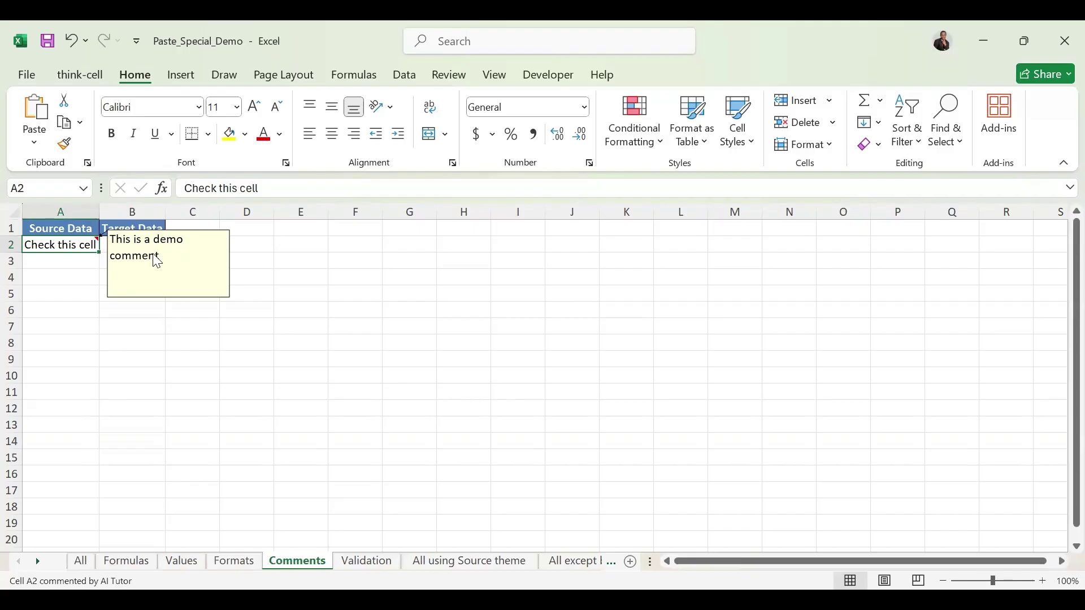
key(ctrl+c)
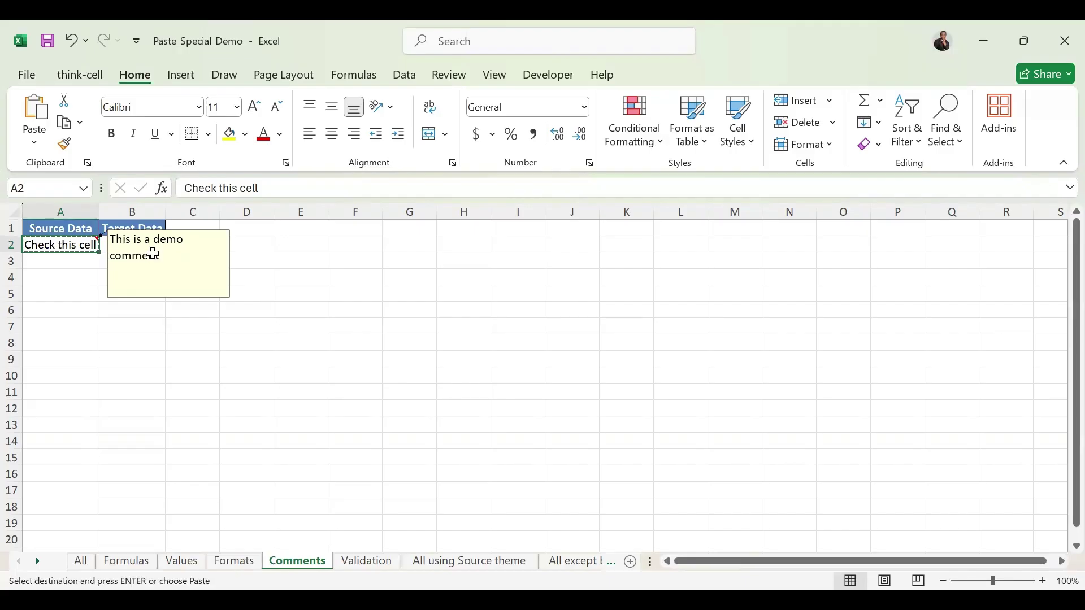
click(146, 246)
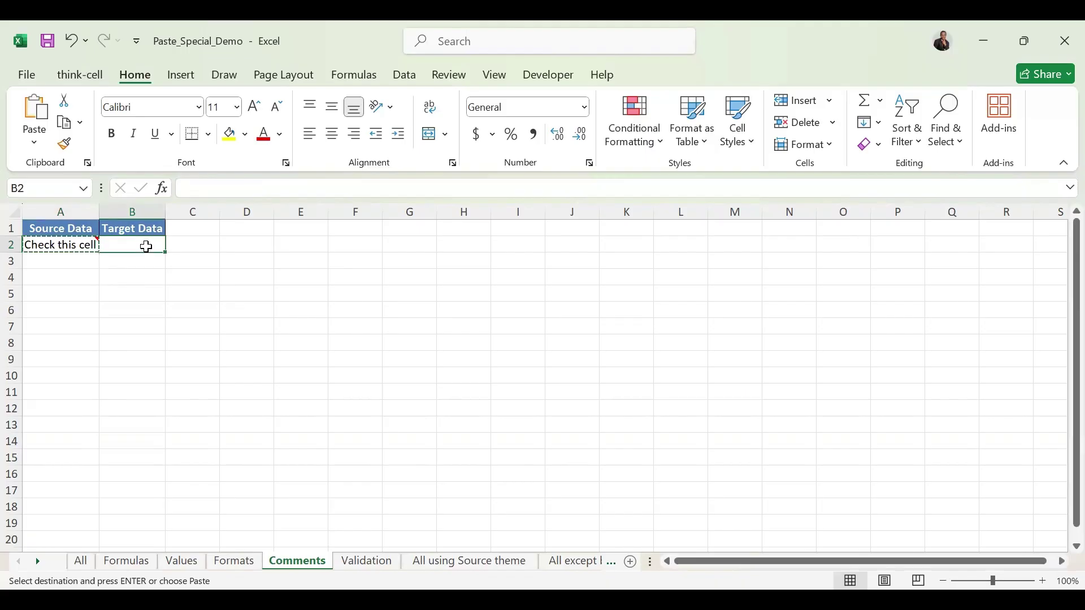
click(34, 142)
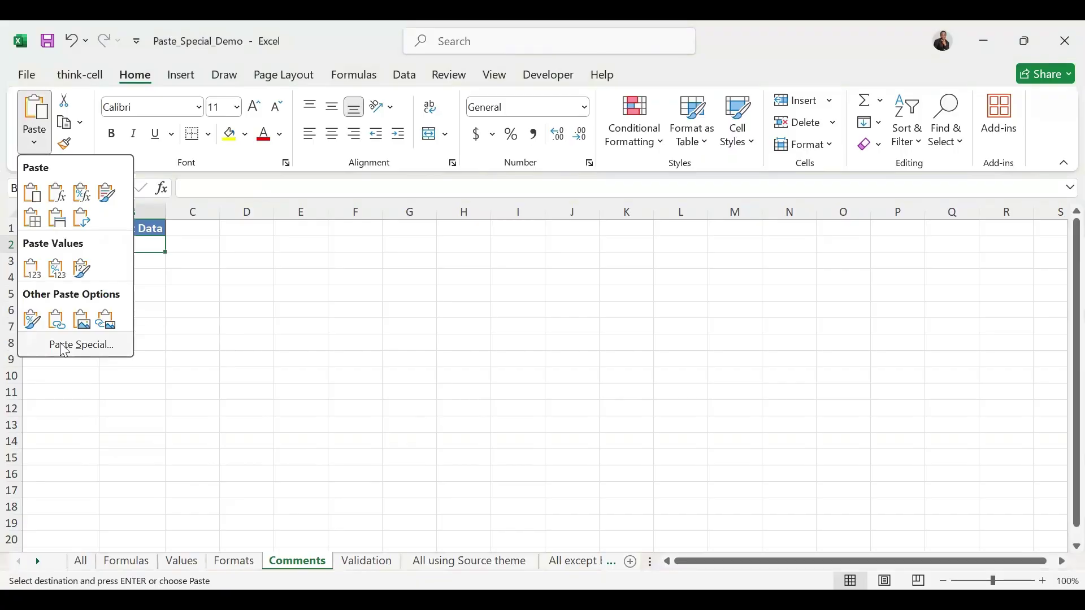
click(64, 346)
click(588, 195)
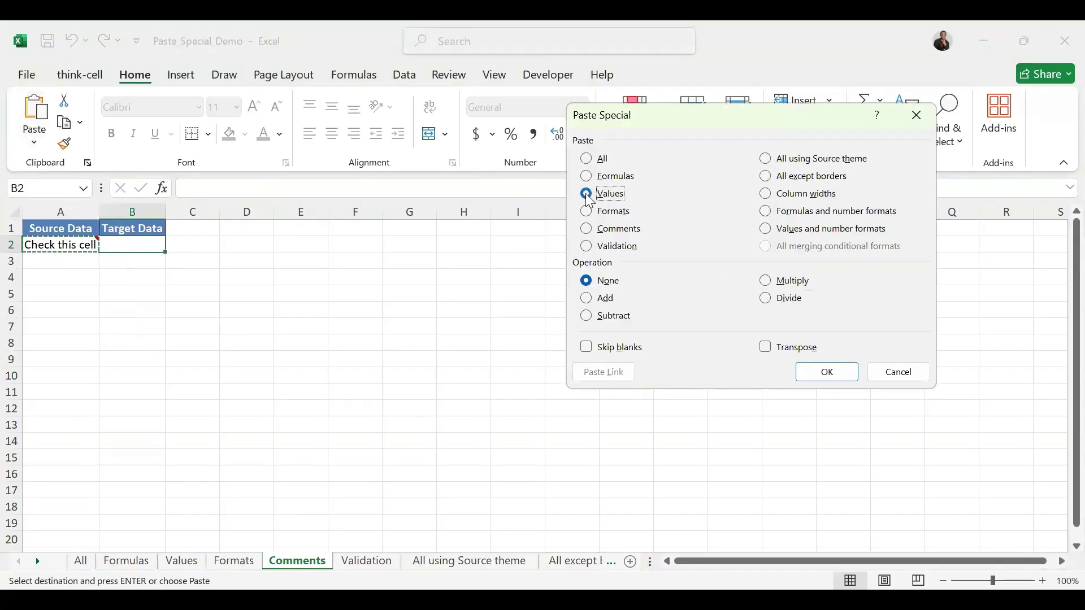
click(825, 371)
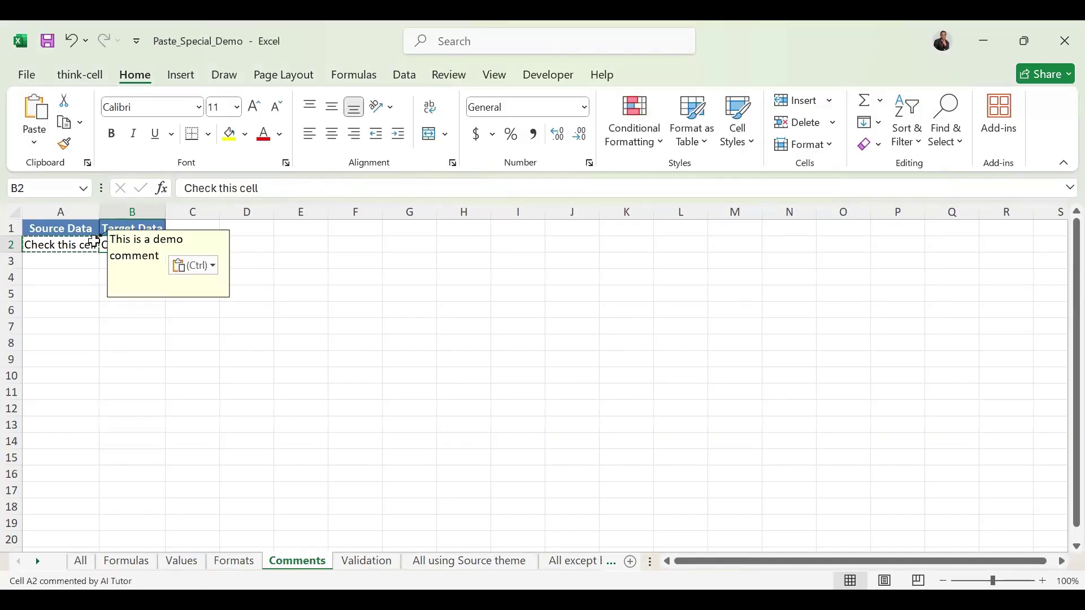
Compare A2 and B2 for the comment, and undo the value paste in B2.
click(92, 243)
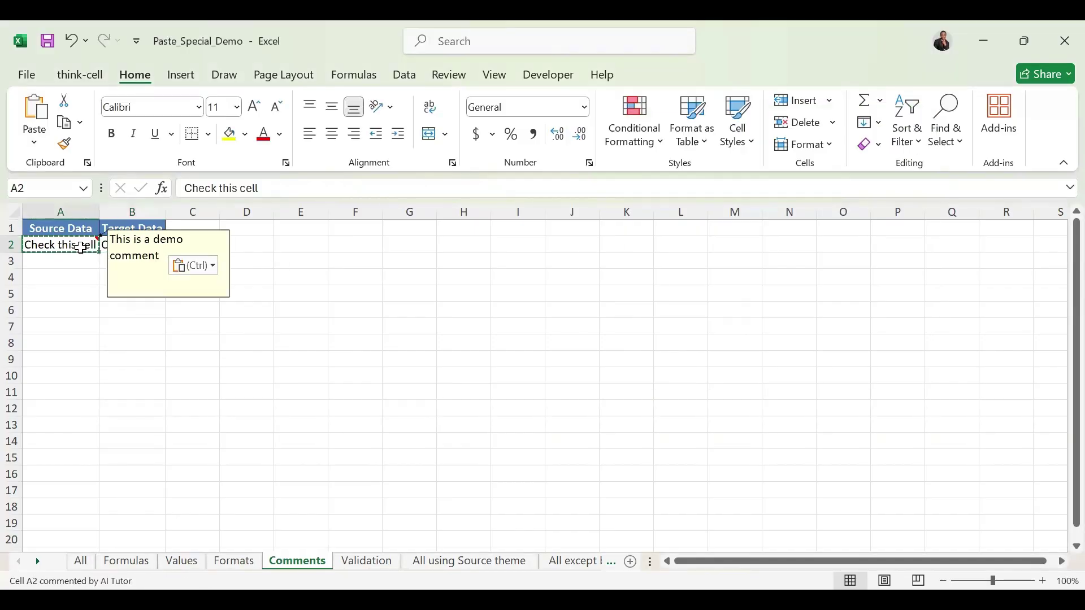
click(311, 309)
click(161, 243)
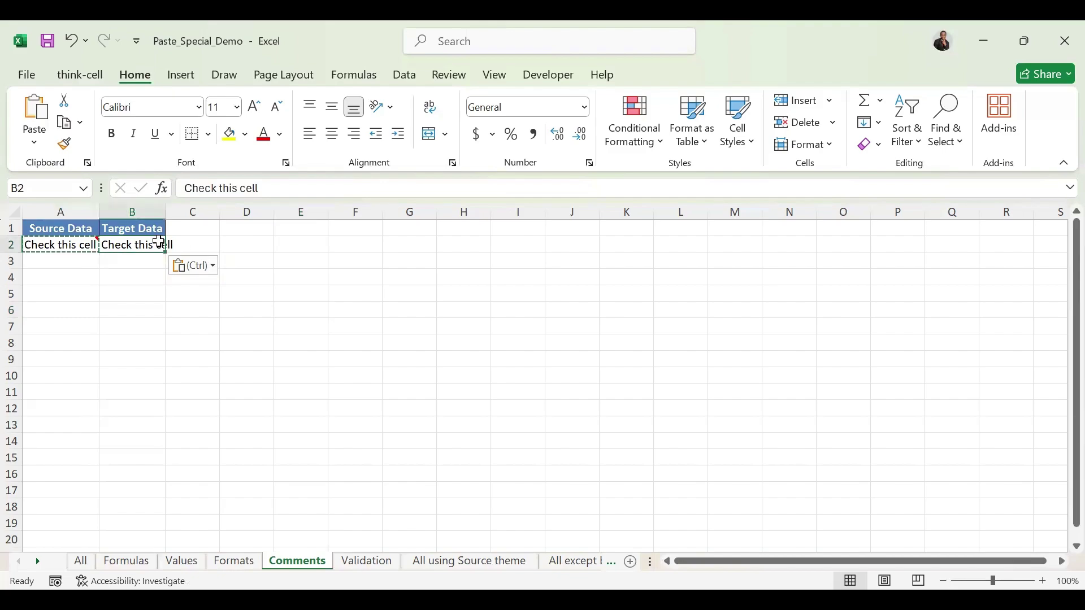
key(ctrl+z)
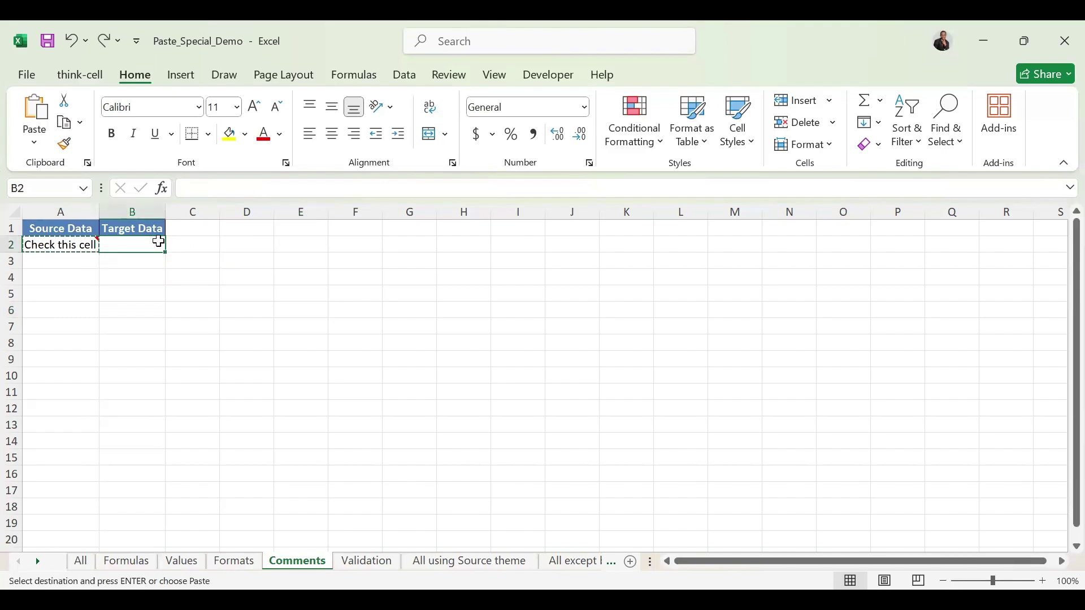
key(Escape)
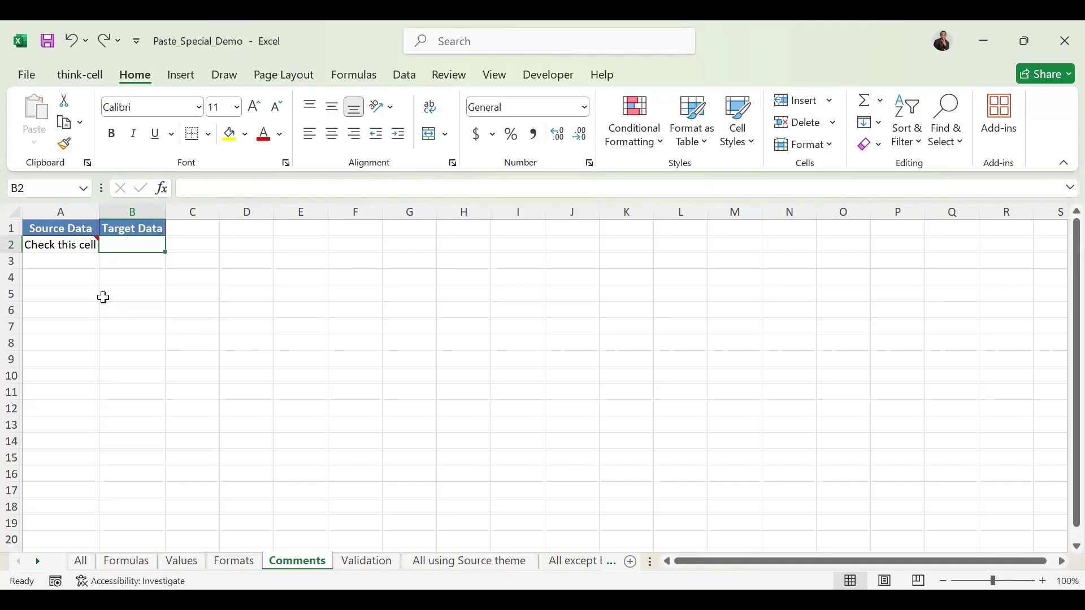
Copy A2 on the Comments sheet, paste only its comment into B2 using Paste Special, and check B2.
click(65, 242)
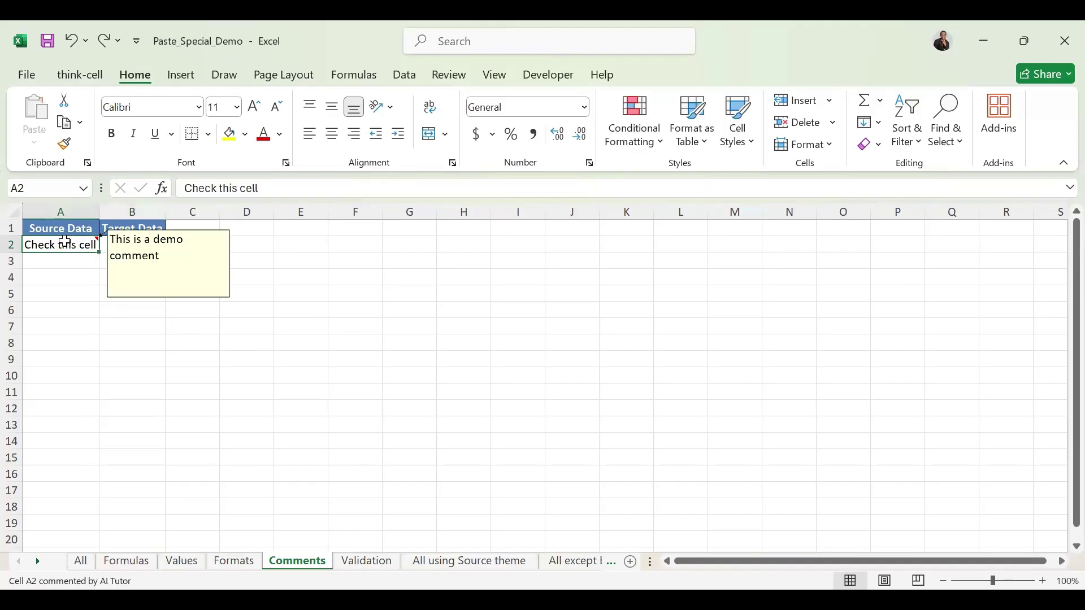
key(ctrl+c)
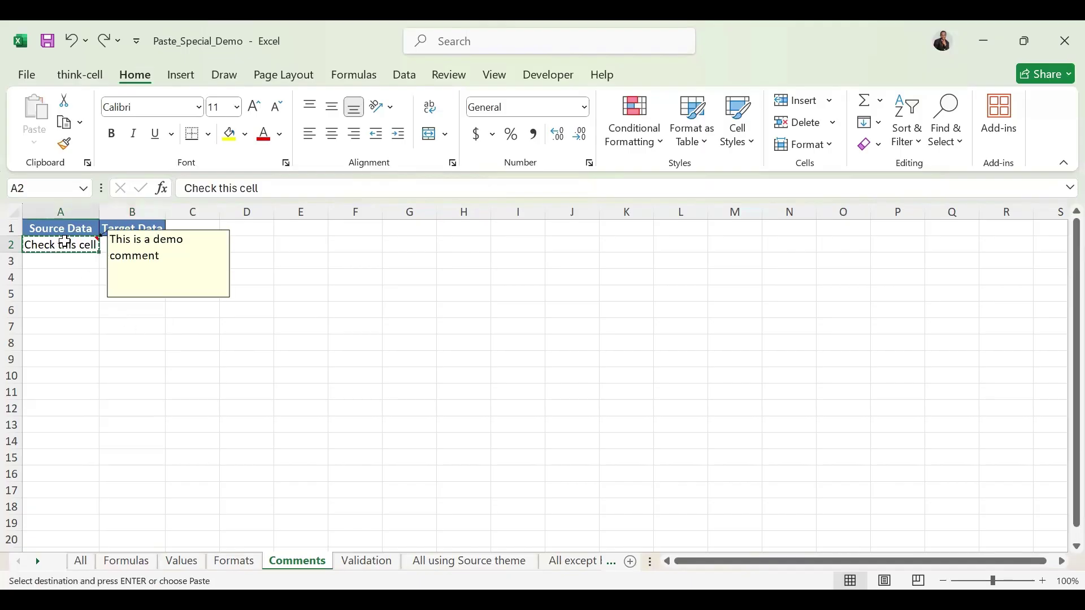
click(124, 244)
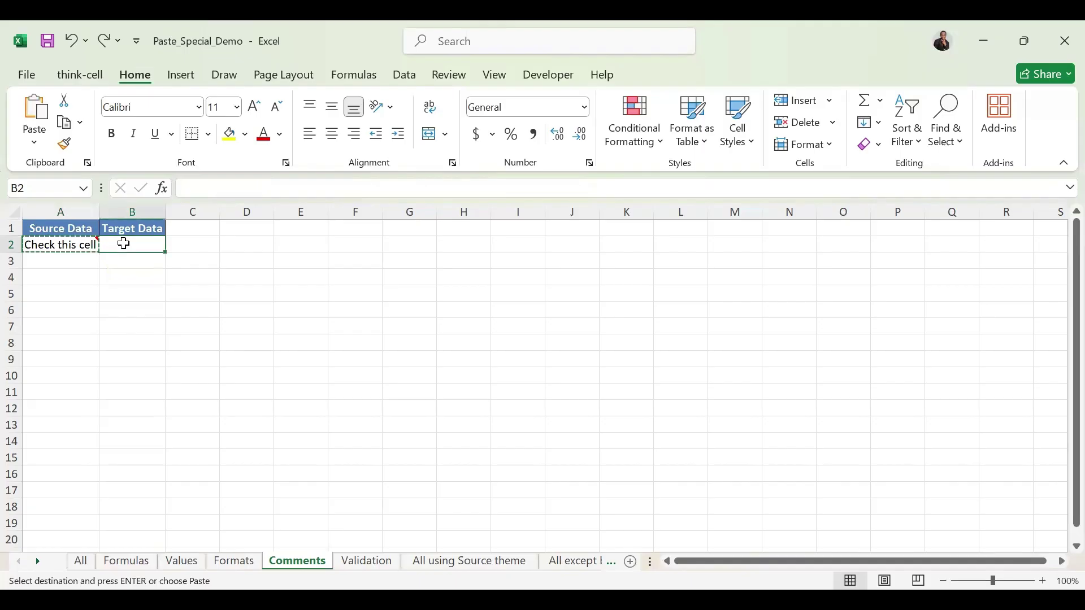
click(34, 139)
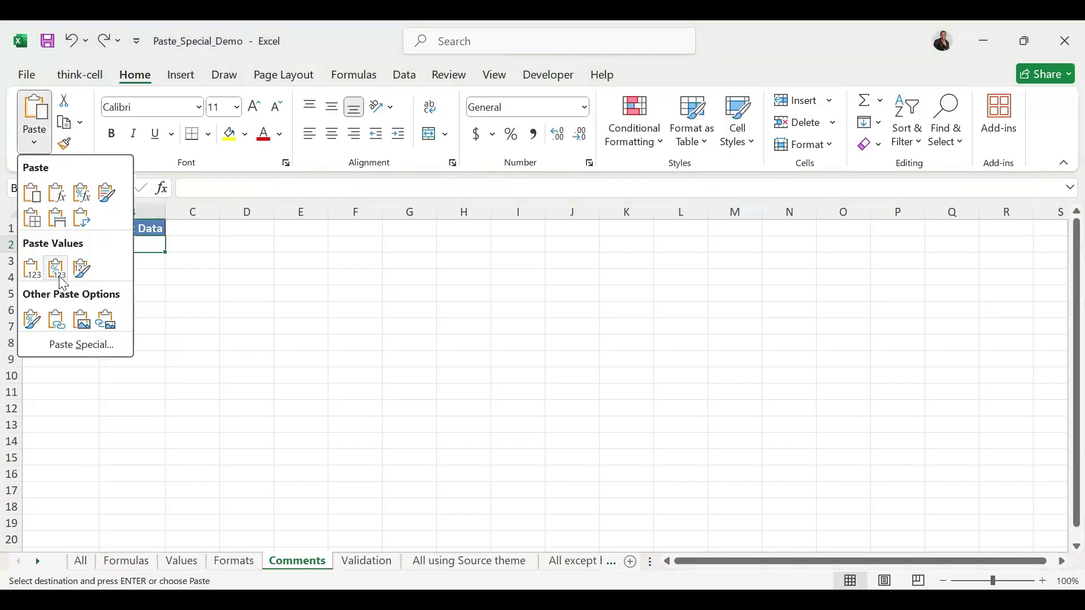
click(71, 351)
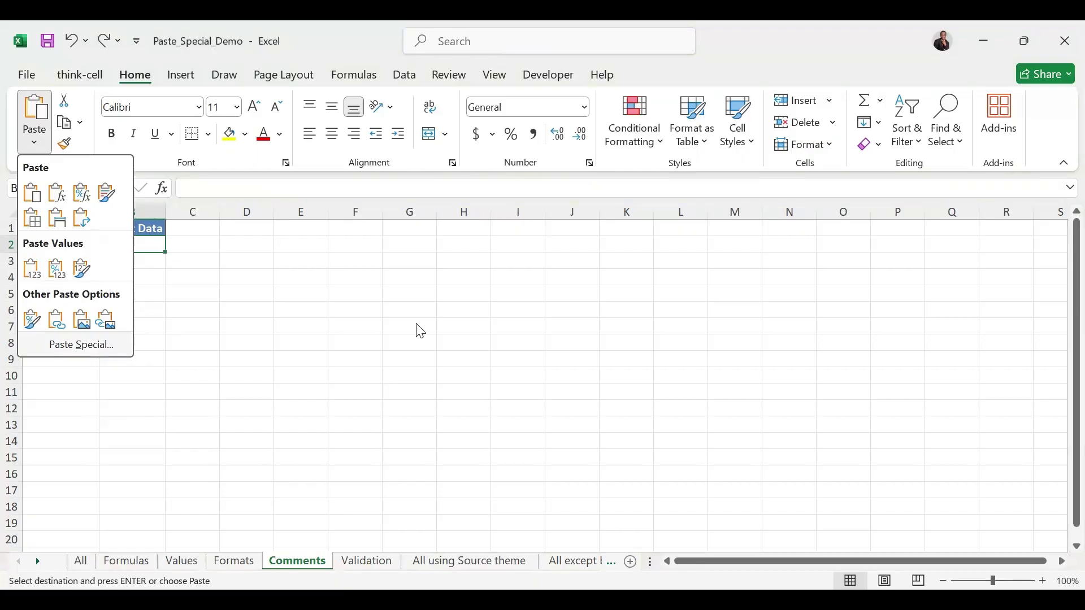
click(586, 230)
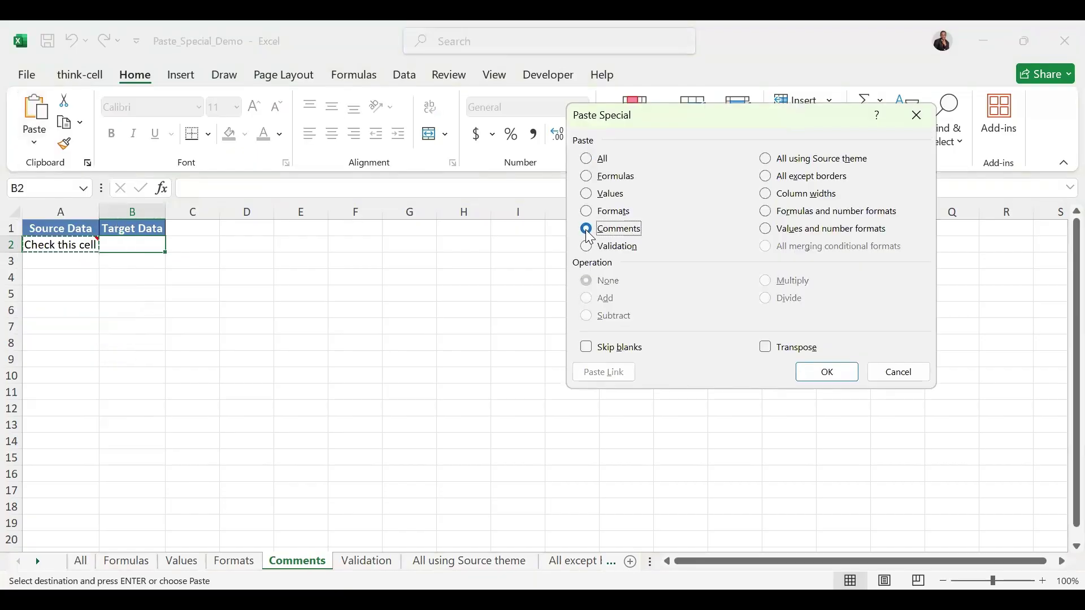
click(836, 374)
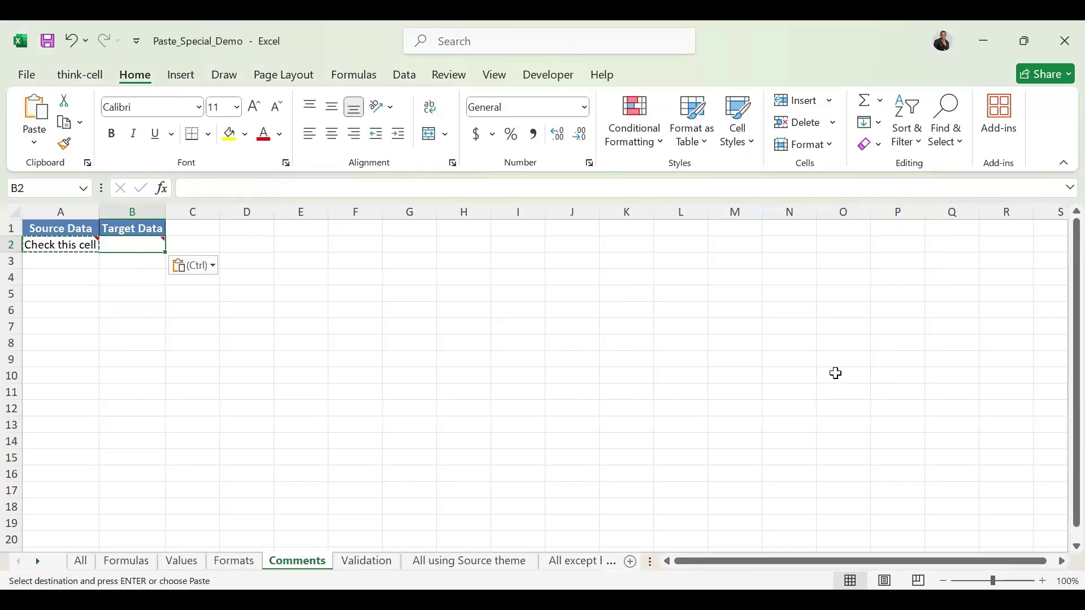
click(181, 243)
click(150, 244)
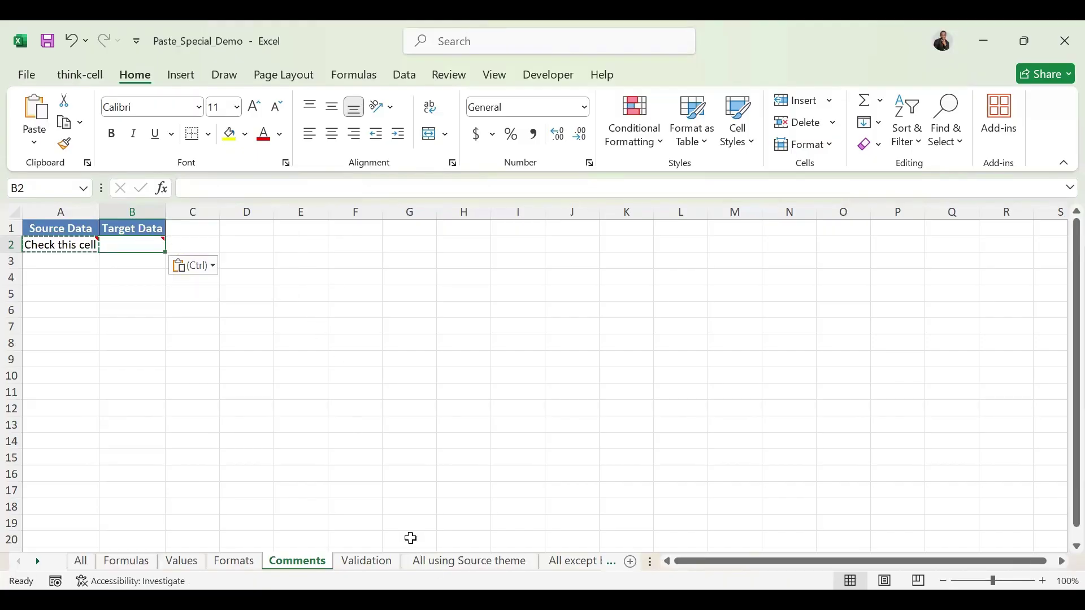
On the Validation sheet, review the choices in the validation list of source cell A2.
click(379, 565)
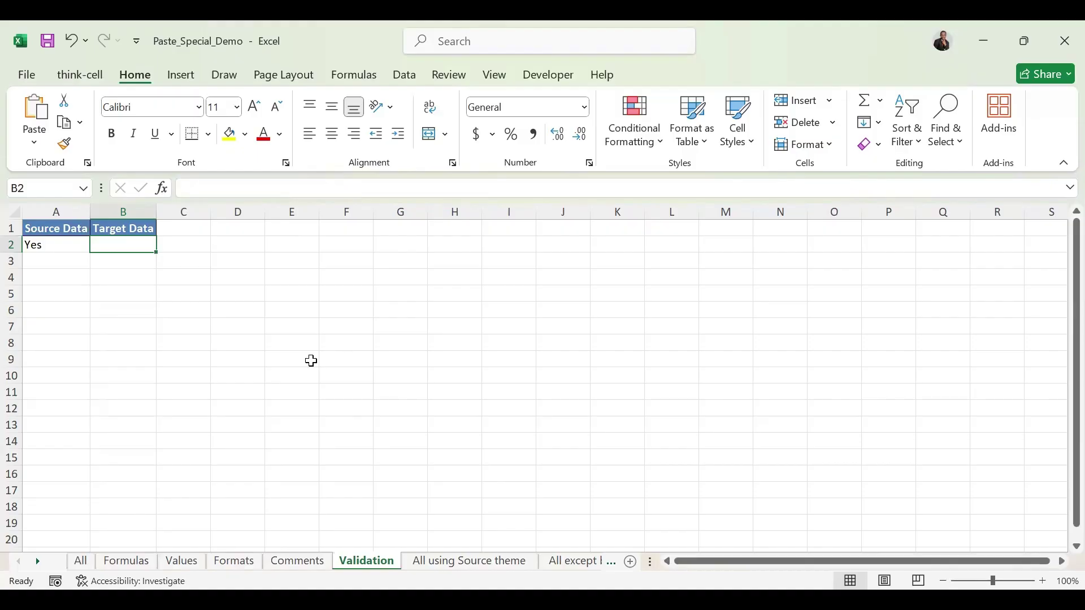
click(55, 247)
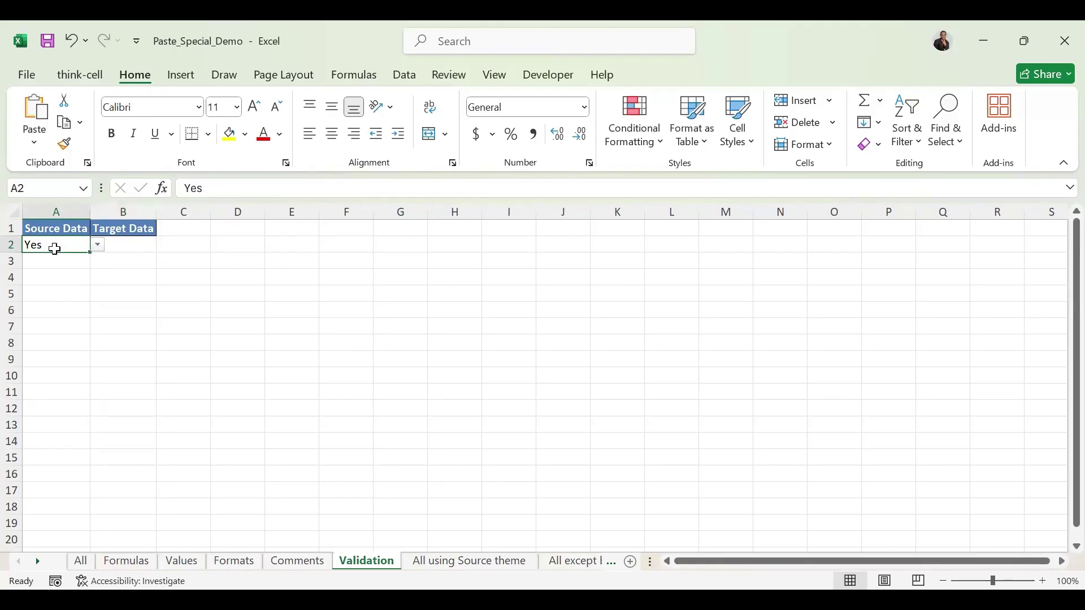
click(99, 246)
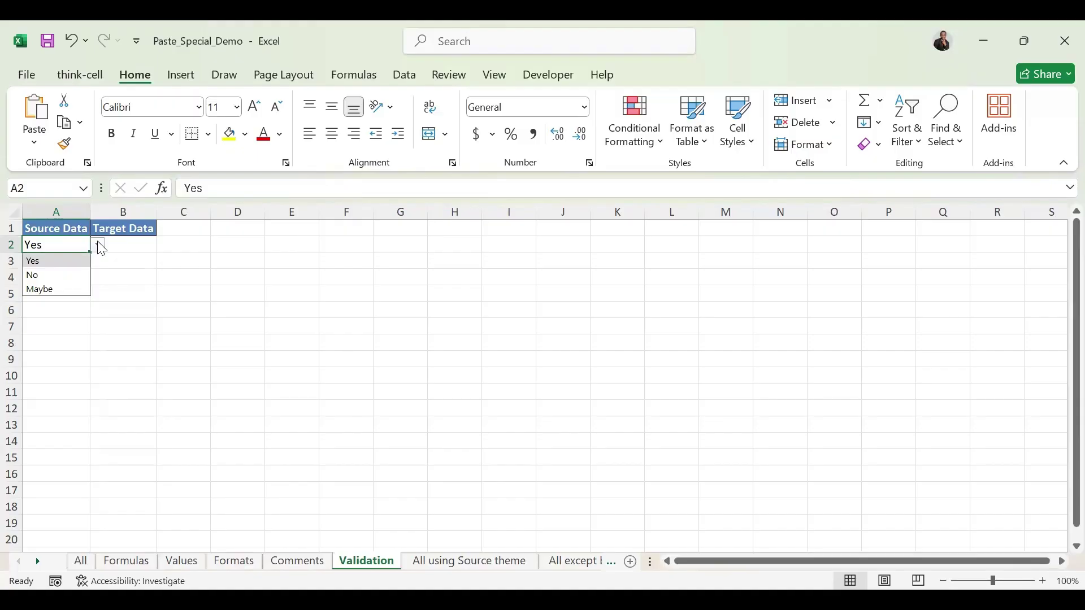
click(100, 247)
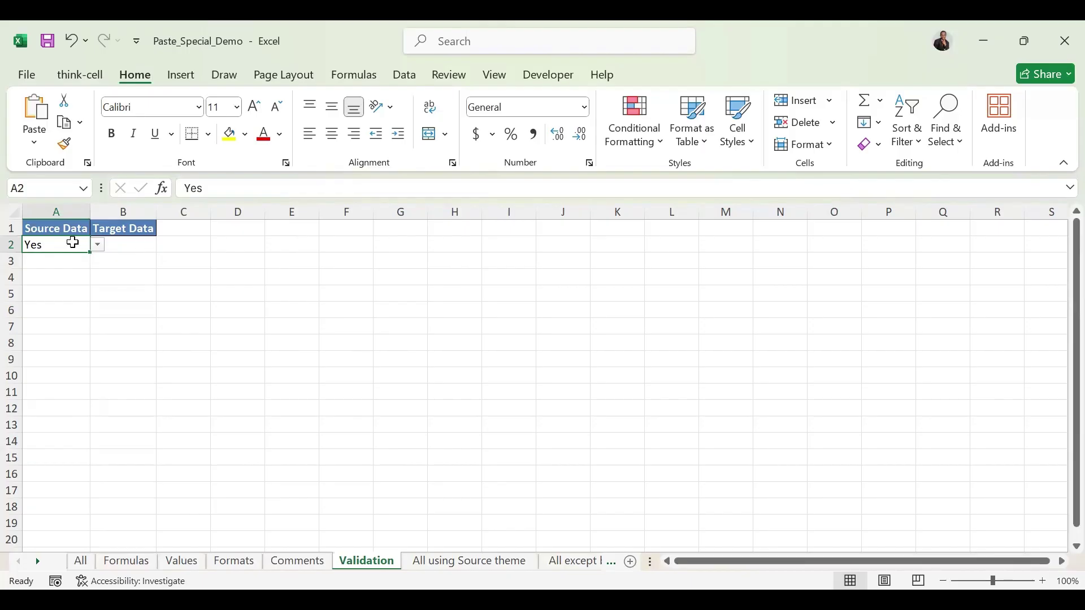
On the Validation sheet, copy source cell A2 and paste only its value into B2 using Paste Special.
key(ctrl+c)
click(121, 250)
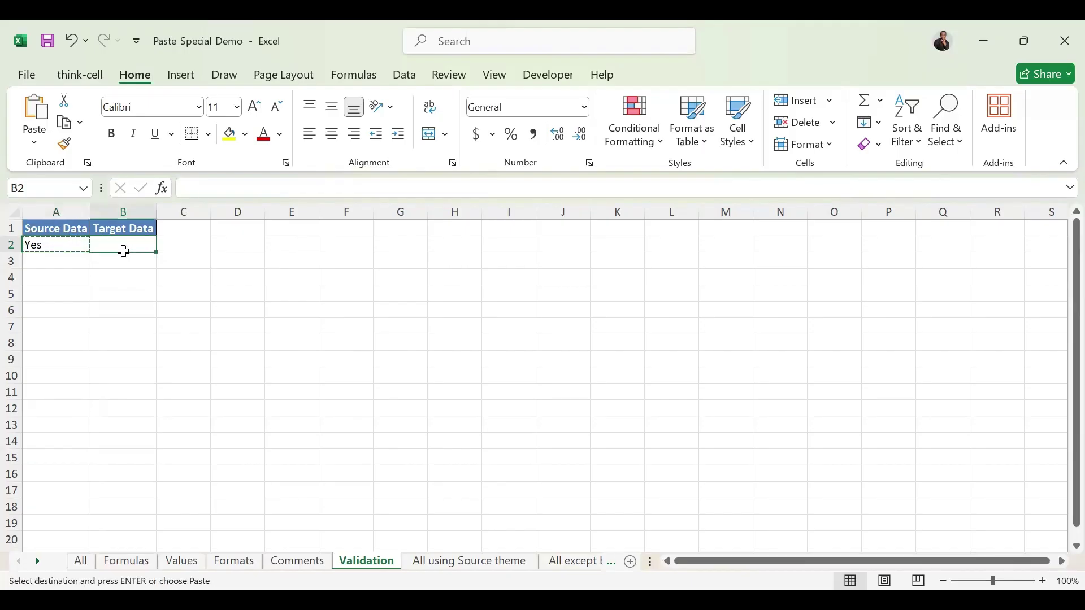
click(33, 145)
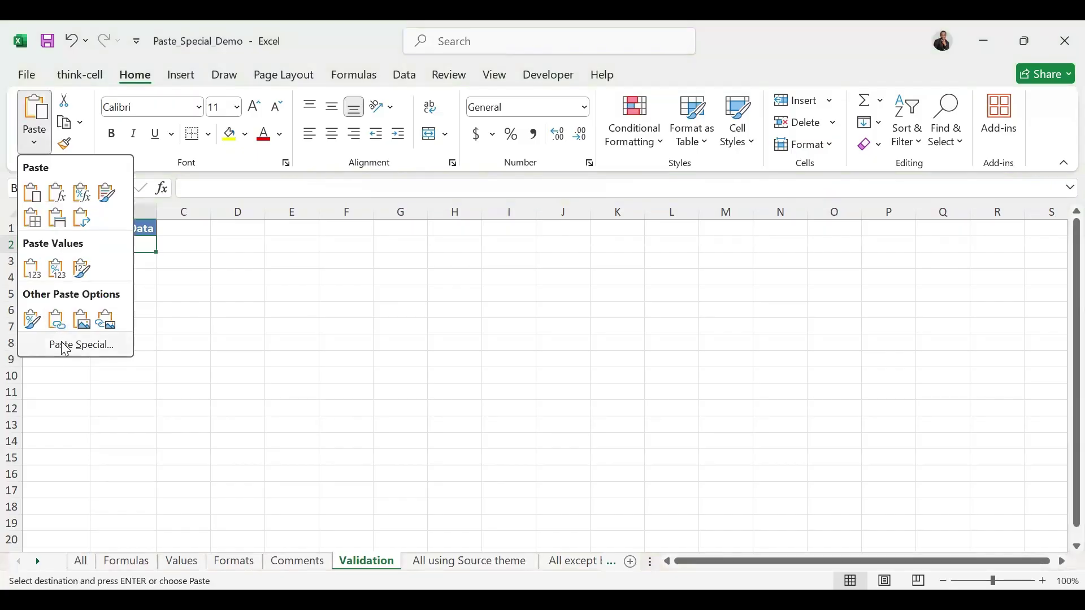
click(64, 347)
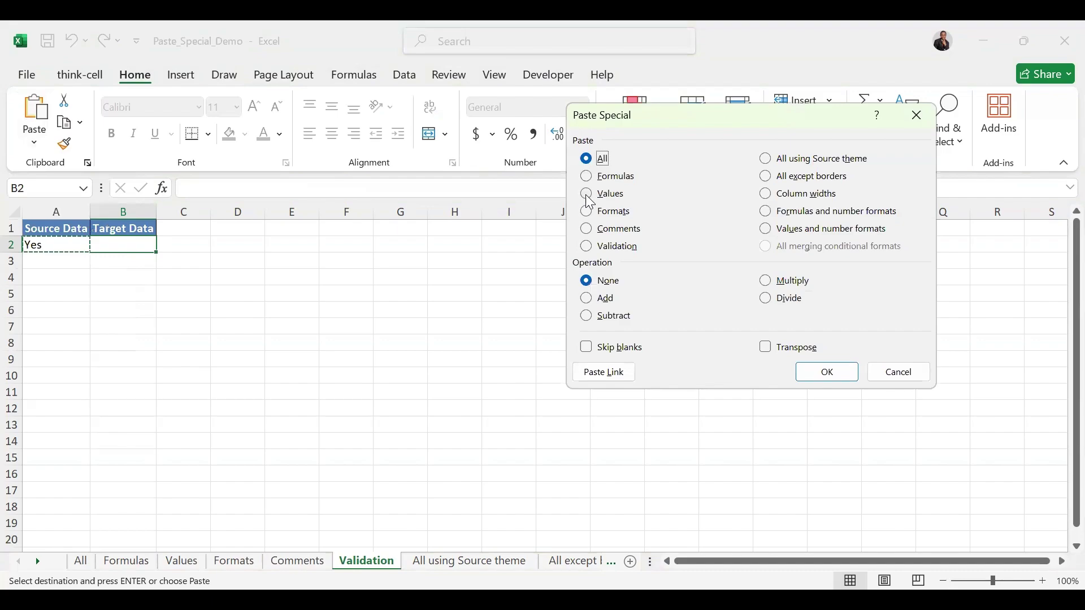
click(587, 196)
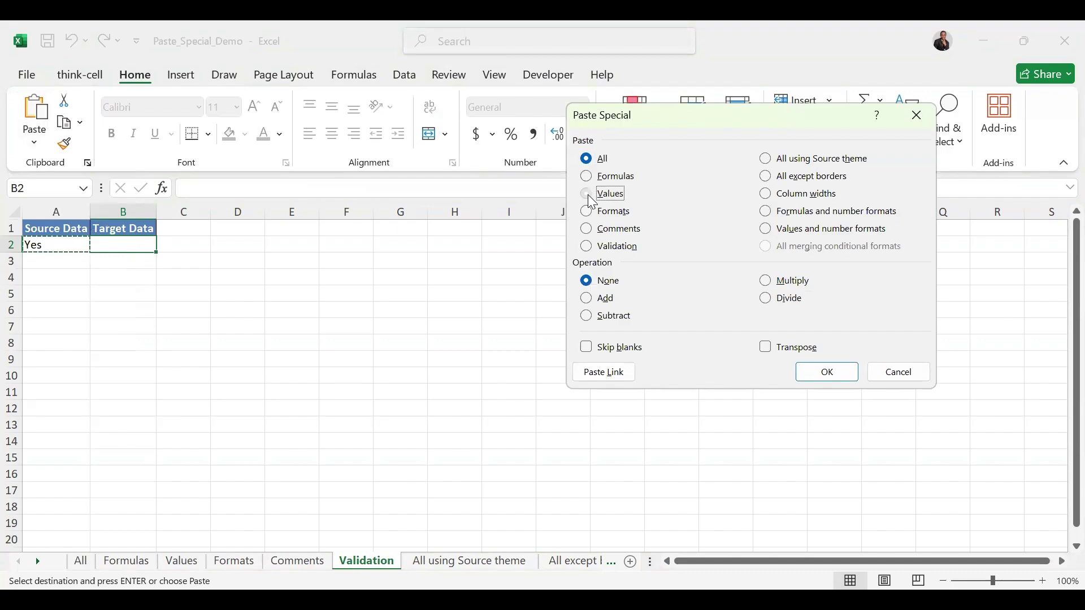
click(848, 378)
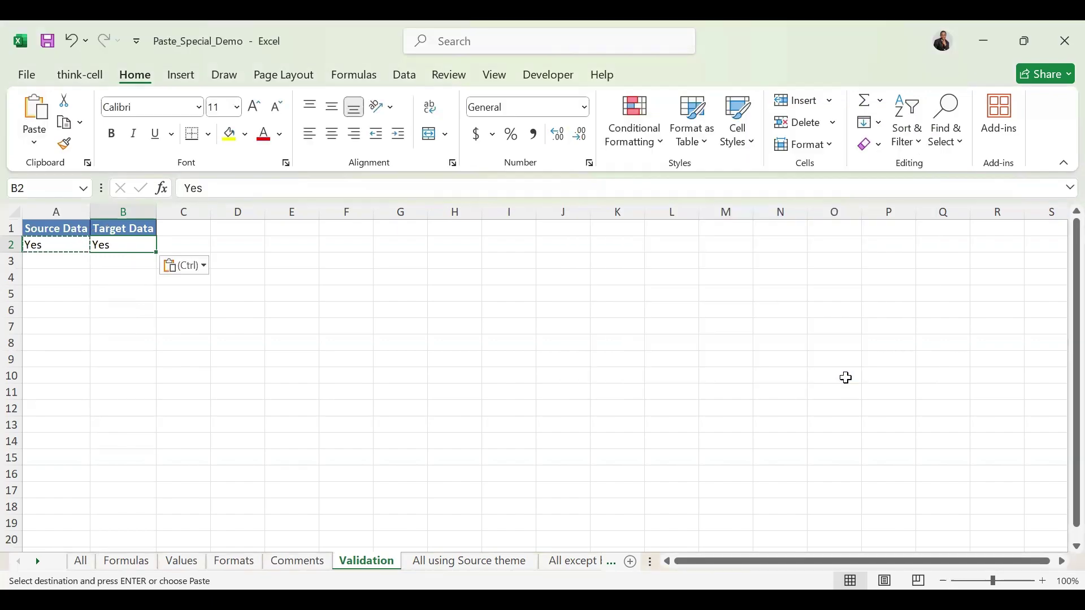
Check target cell B2 for a validation list, undo the value paste, and clear the copy selection.
click(253, 232)
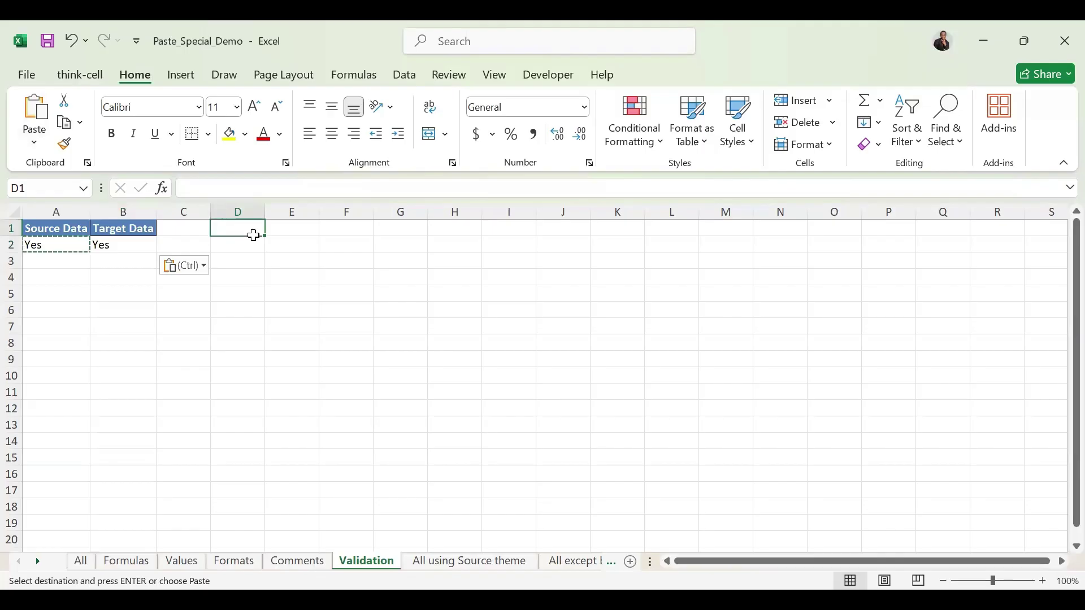
click(136, 242)
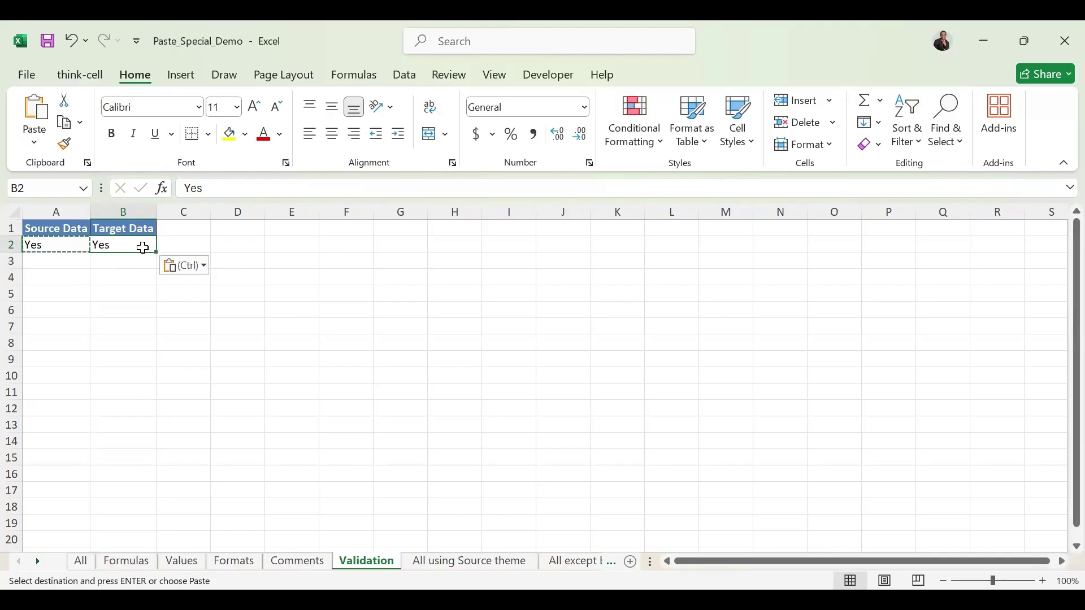
key(ctrl+z)
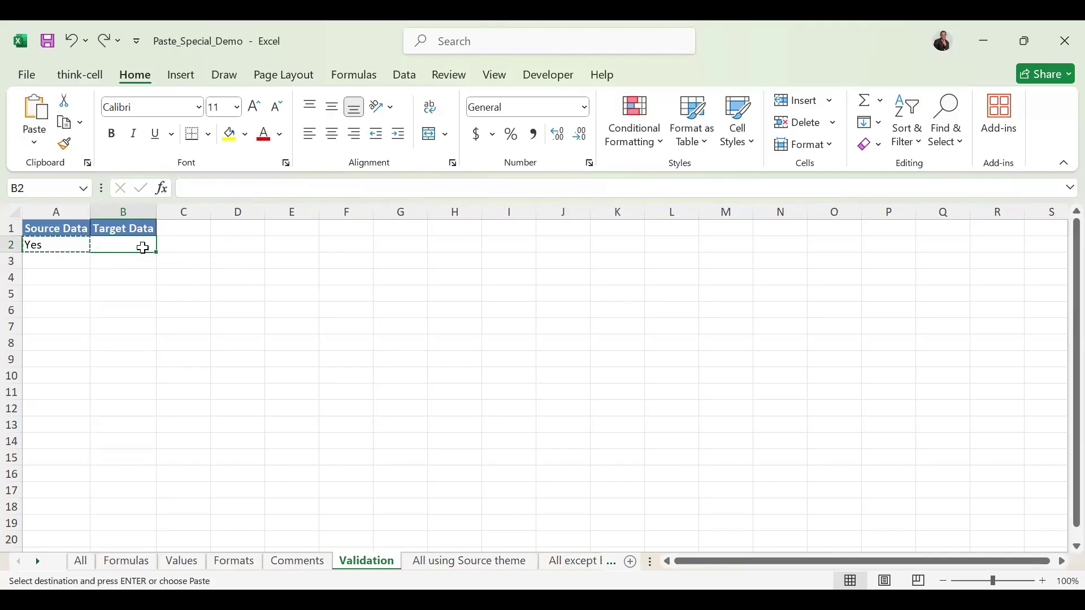
key(Escape)
Copy A2 on the Validation sheet and paste only its validation into B2 using Paste Special.
click(72, 247)
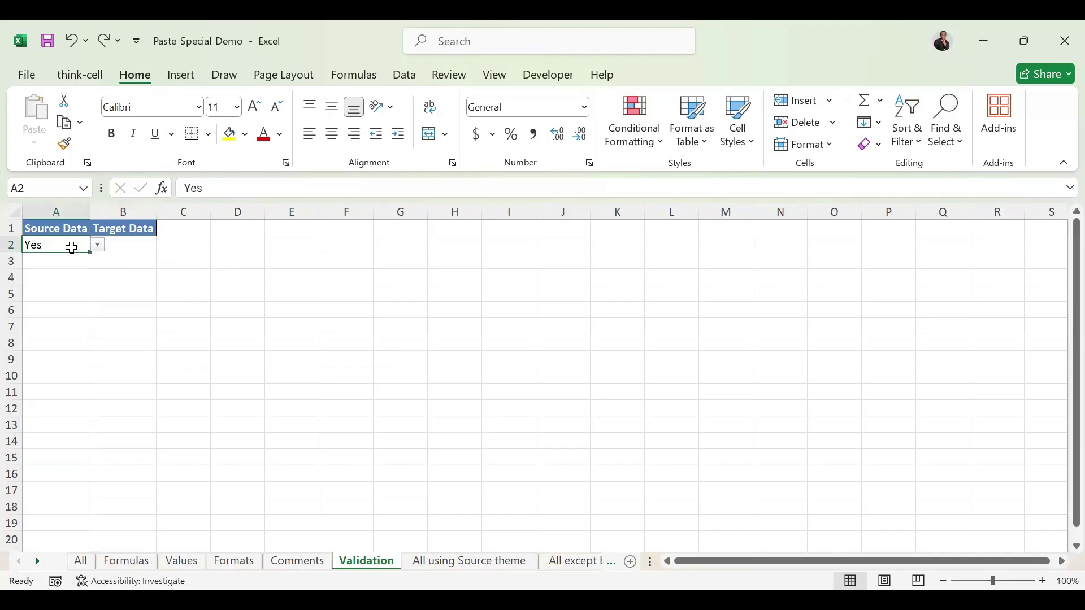
key(ctrl+c)
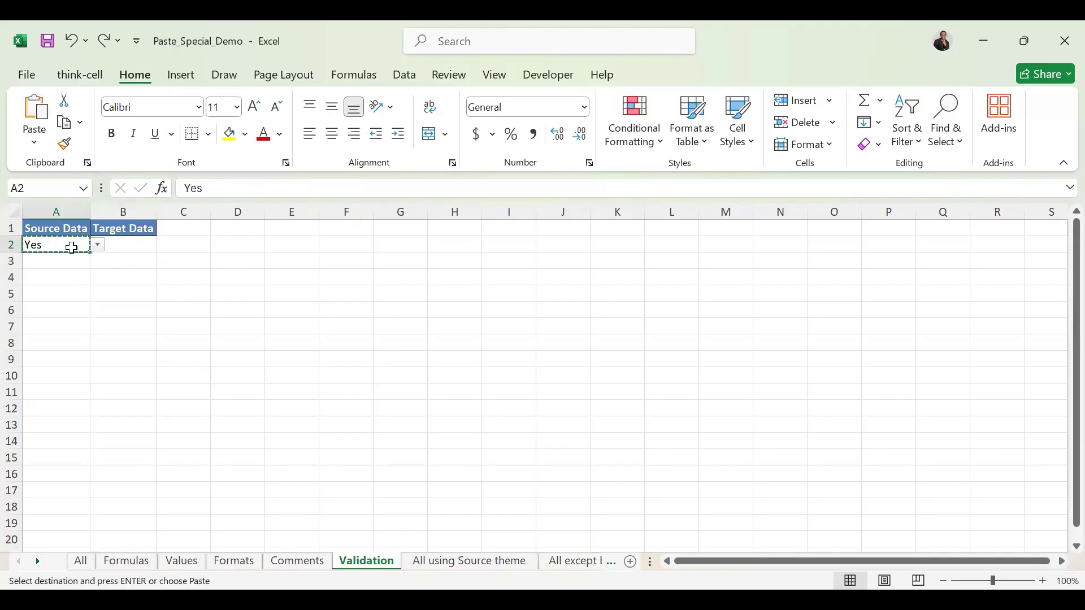
click(140, 243)
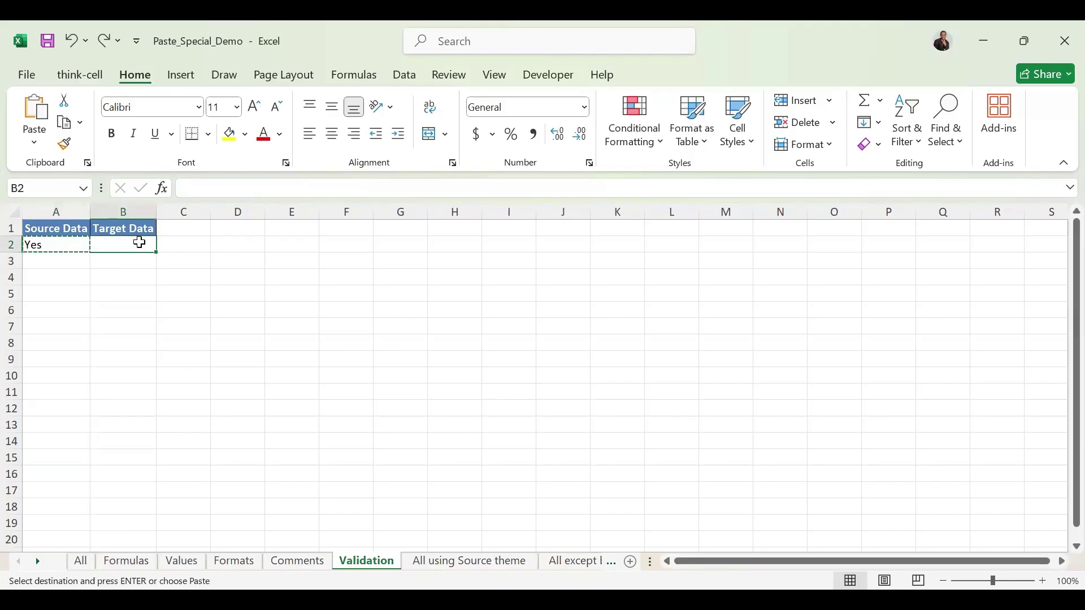
click(37, 143)
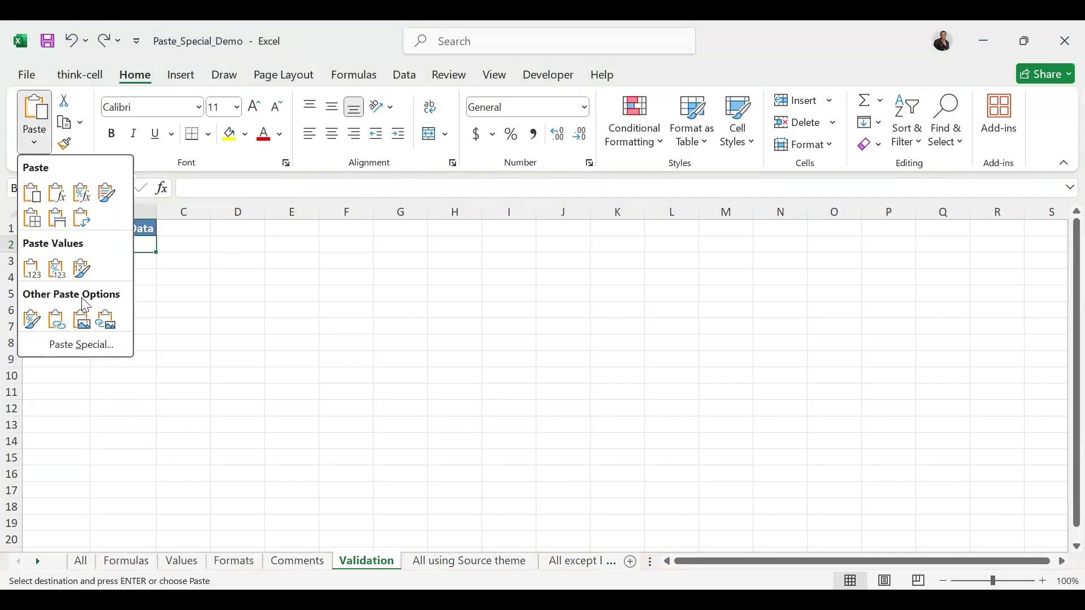
click(84, 351)
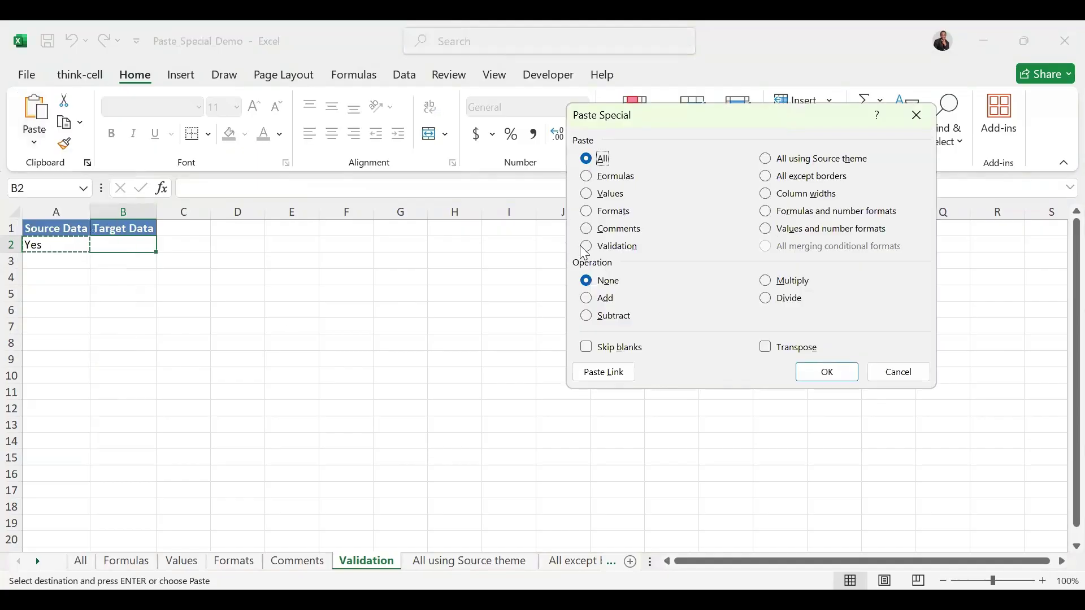
click(587, 247)
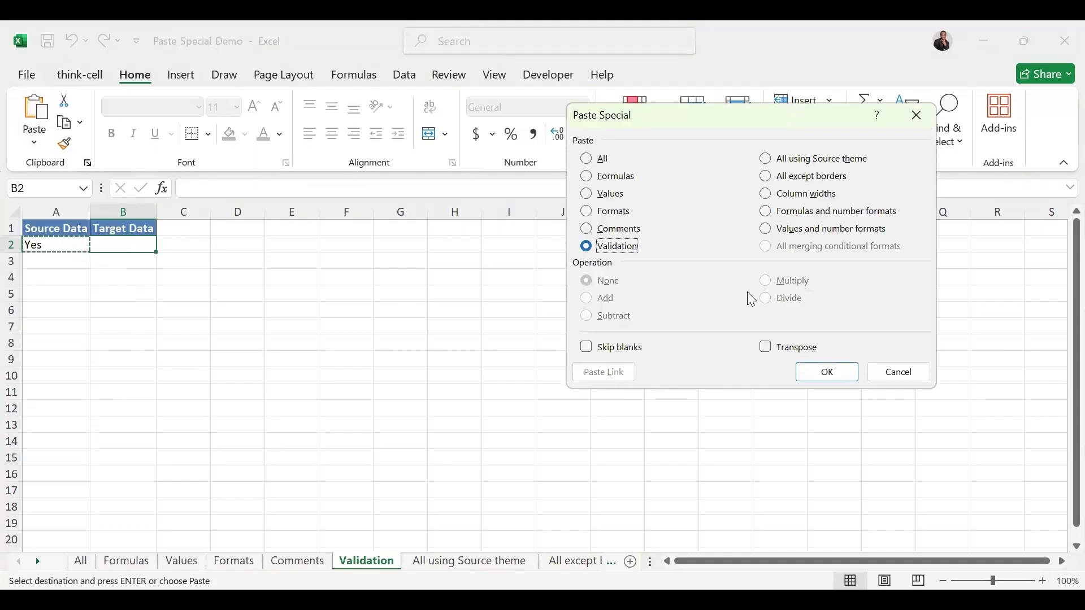
click(829, 374)
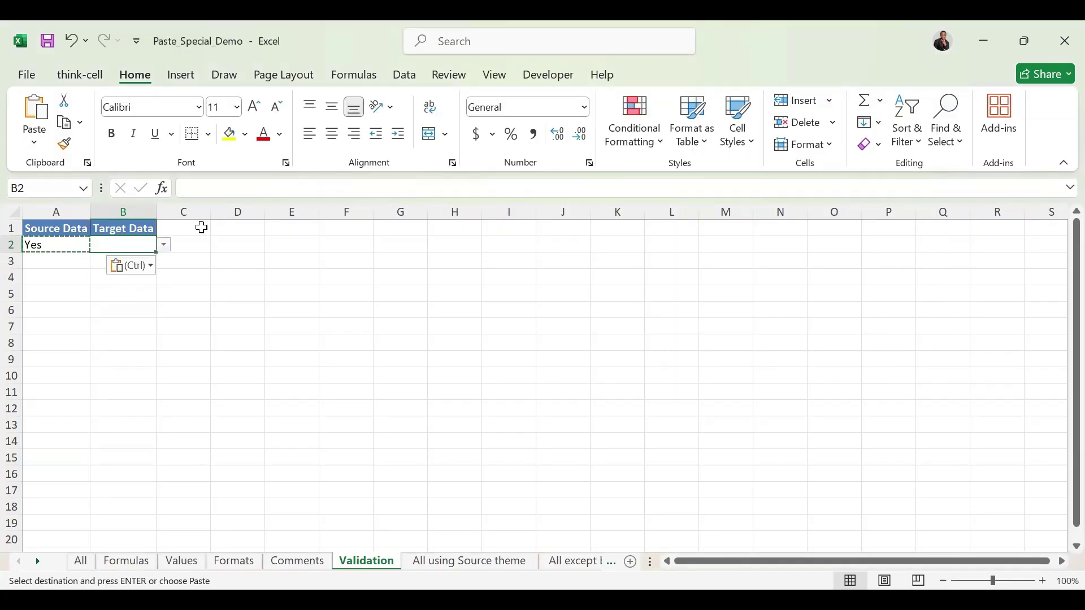
Test the validation list in B2 by choosing No, and set the cell to Yes.
click(165, 245)
click(134, 275)
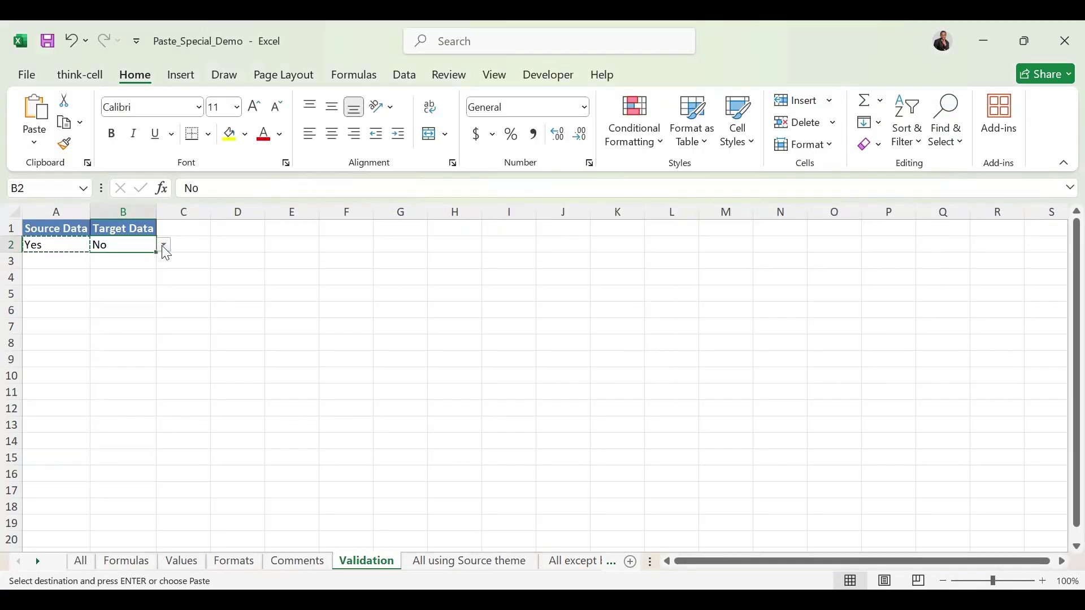
click(163, 246)
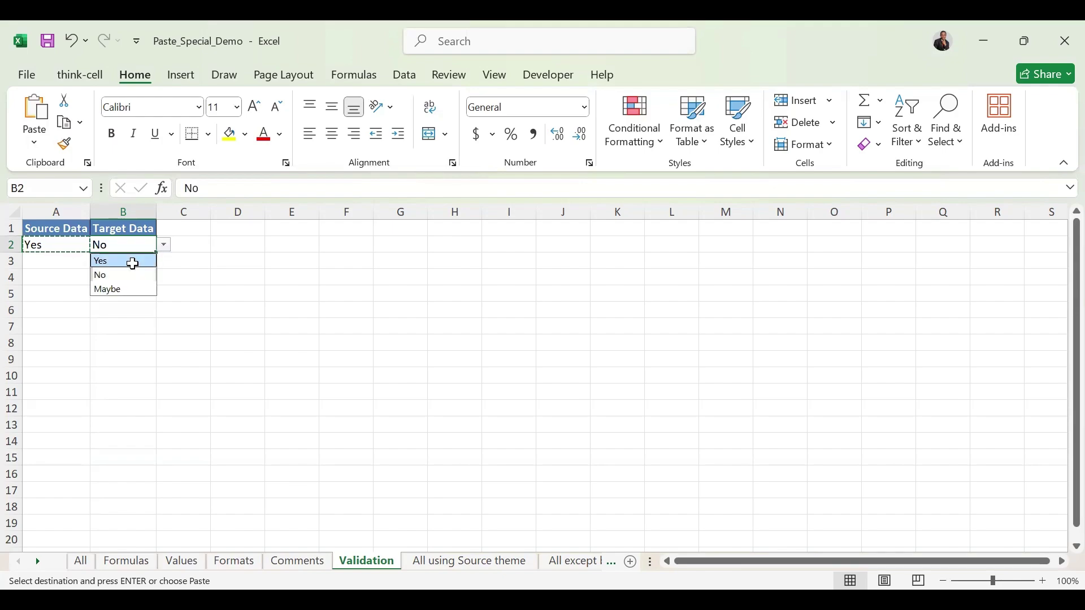
click(132, 261)
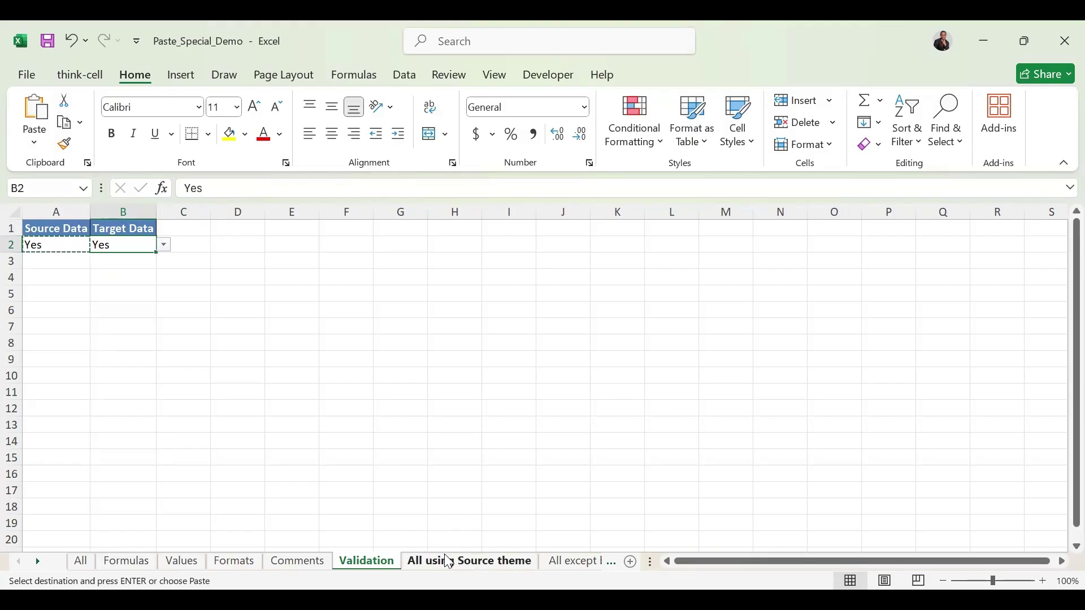
On the All using Source theme sheet, paste only the values of A2:A4 into B2:B4 using Paste Special, and undo the paste.
click(482, 563)
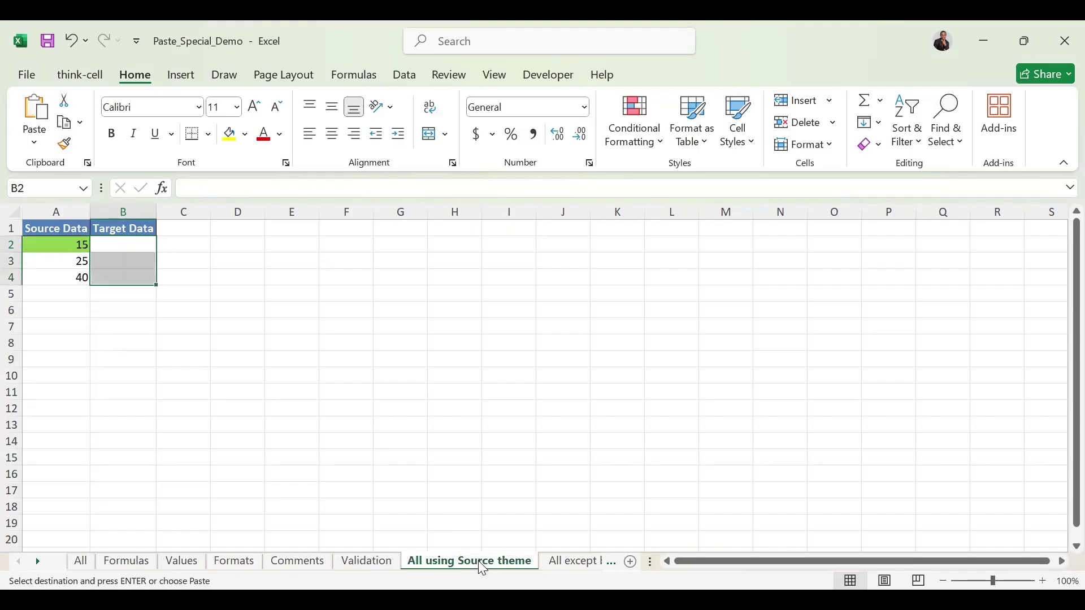
click(126, 248)
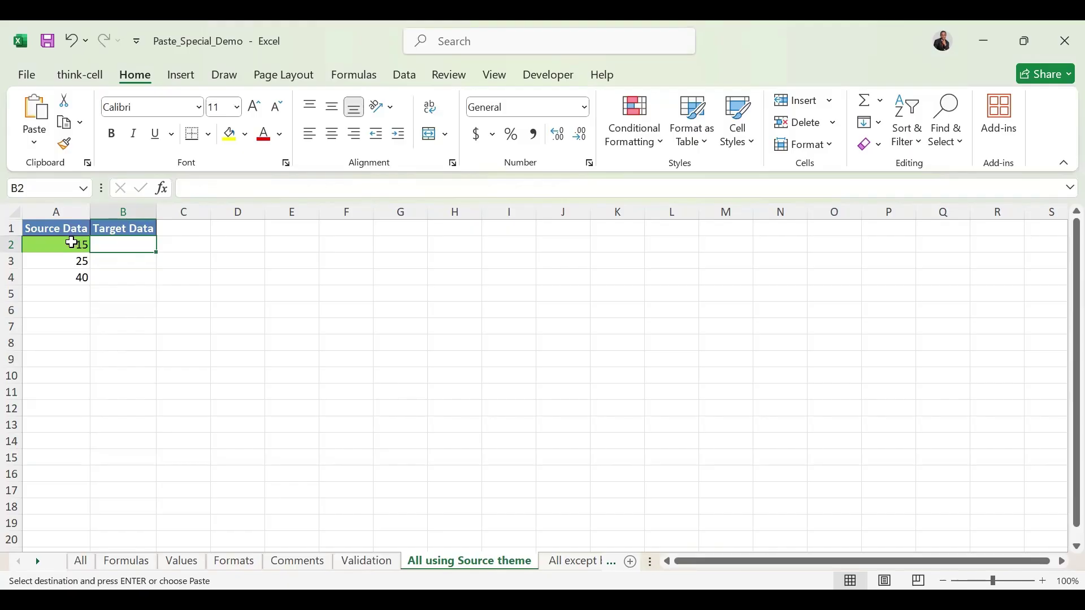
drag(71, 243, 63, 272)
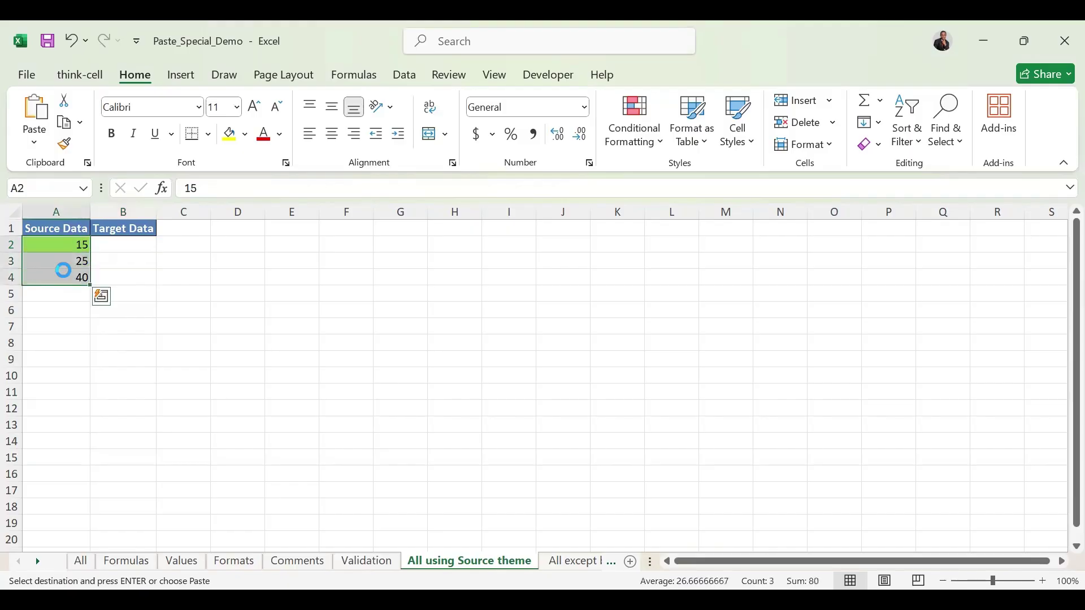
click(125, 246)
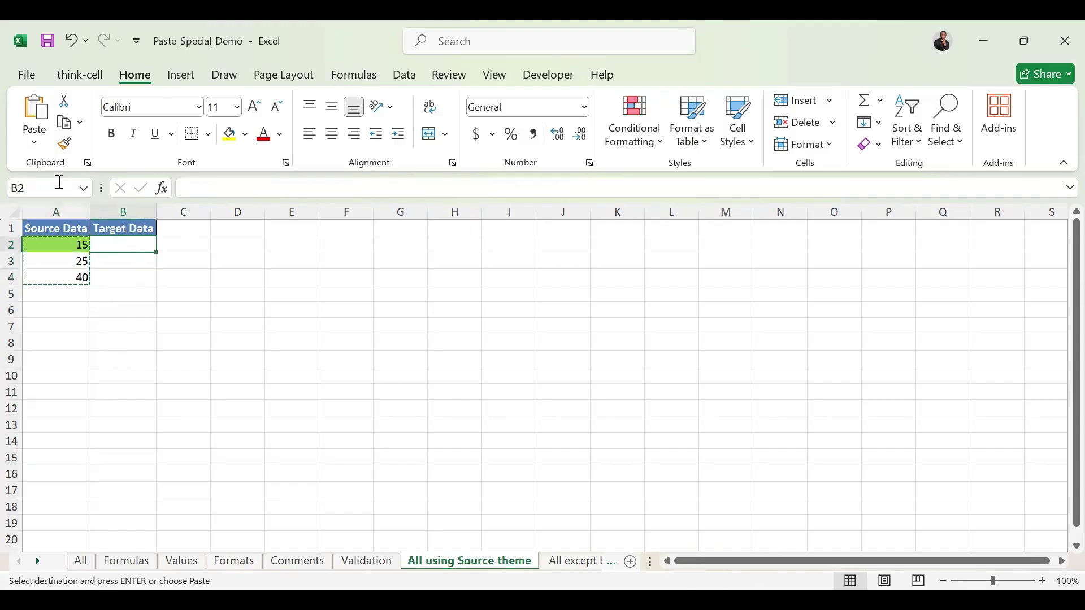
click(35, 143)
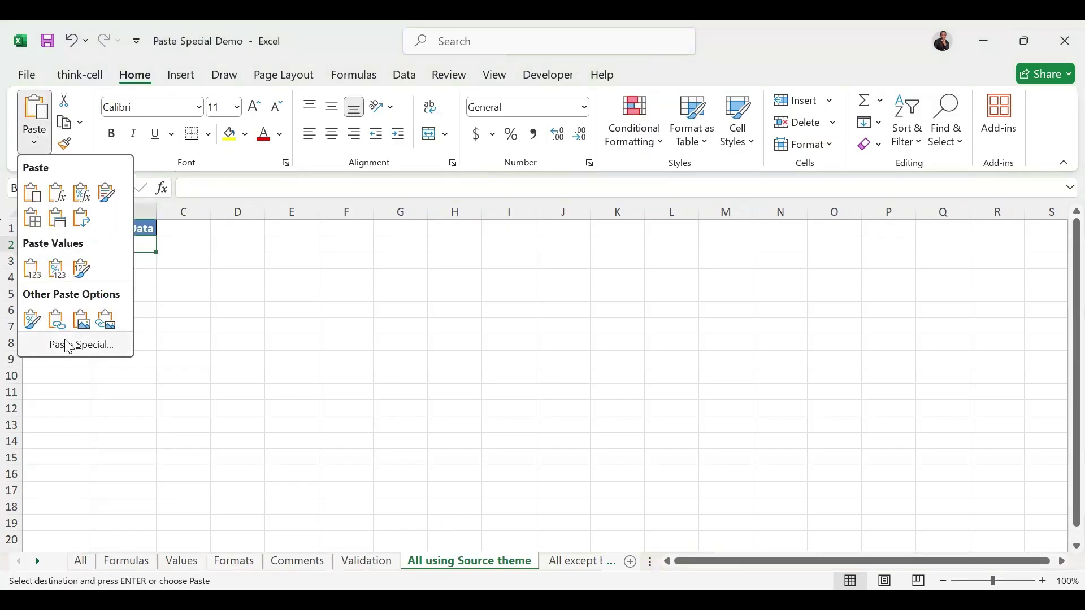
click(68, 346)
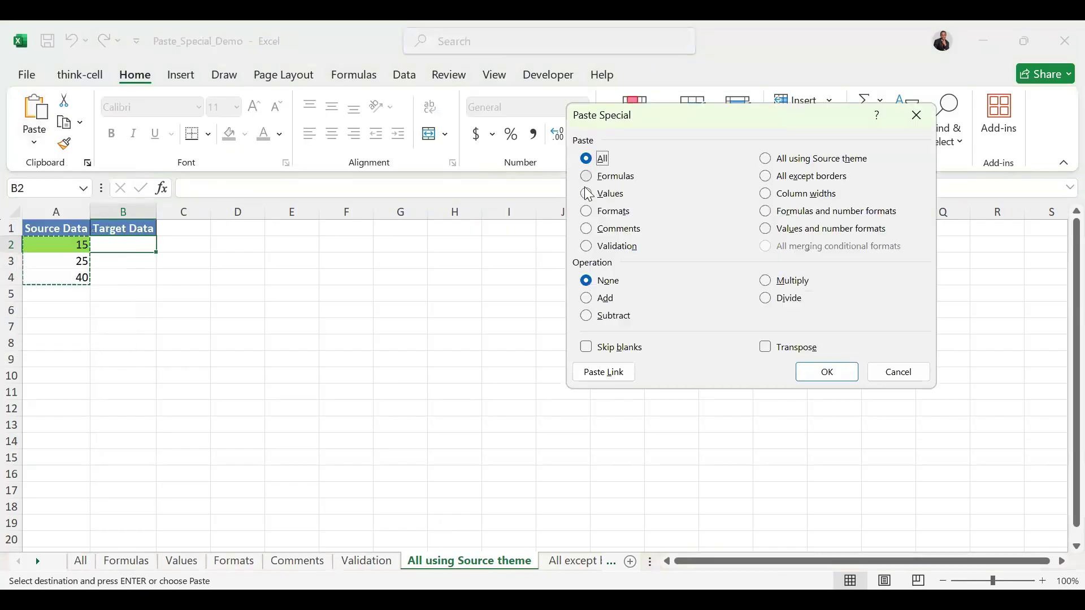
click(587, 193)
click(833, 378)
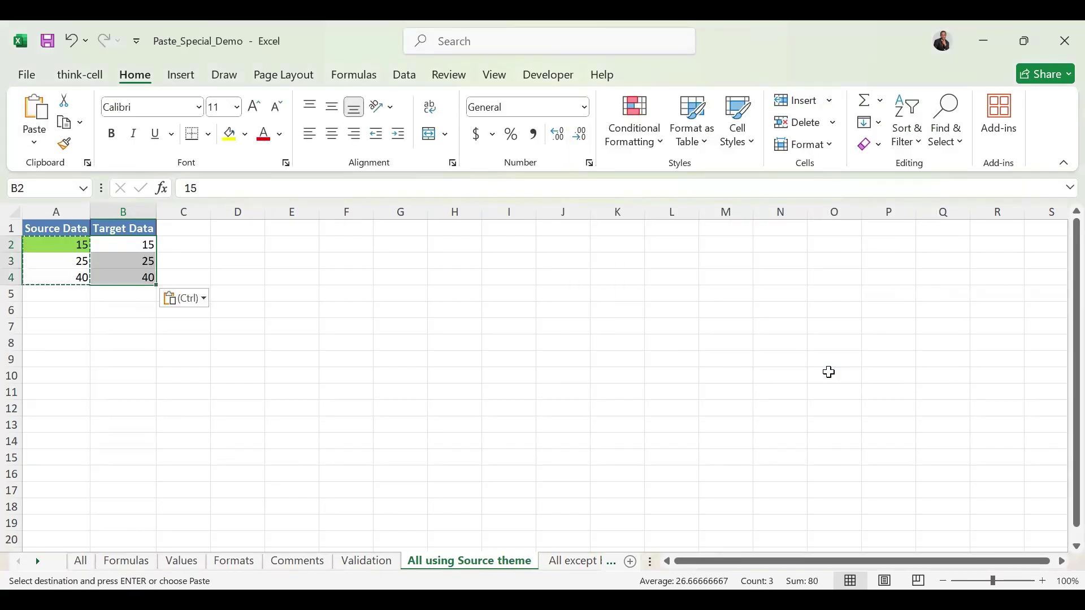
key(ctrl+z)
key(Escape)
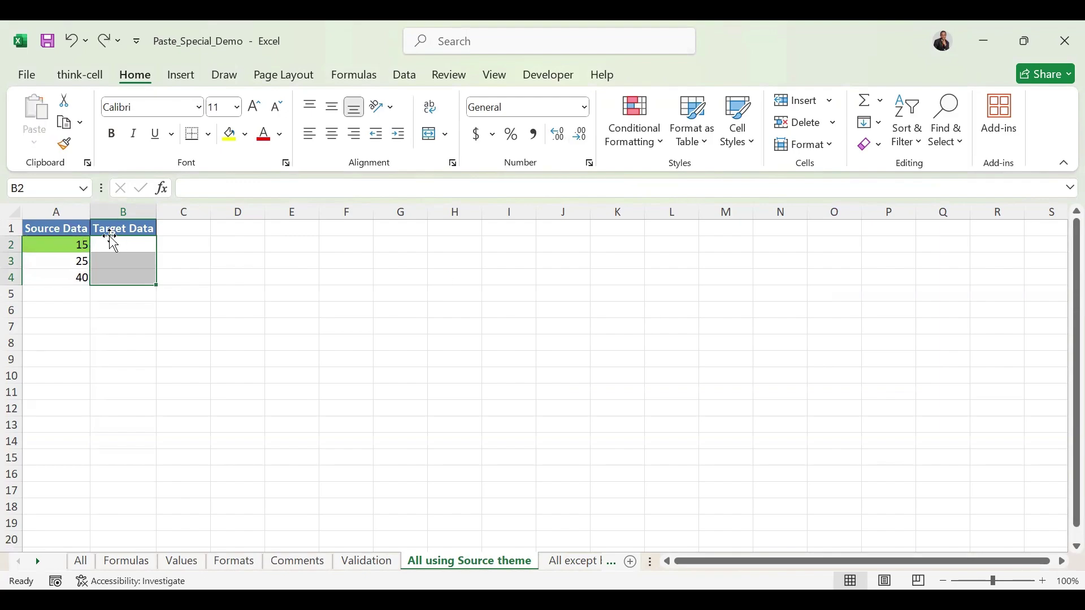
Copy A2:A4 and paste it into B2:B4 with the Paste Special option All using Source theme.
drag(59, 243, 62, 275)
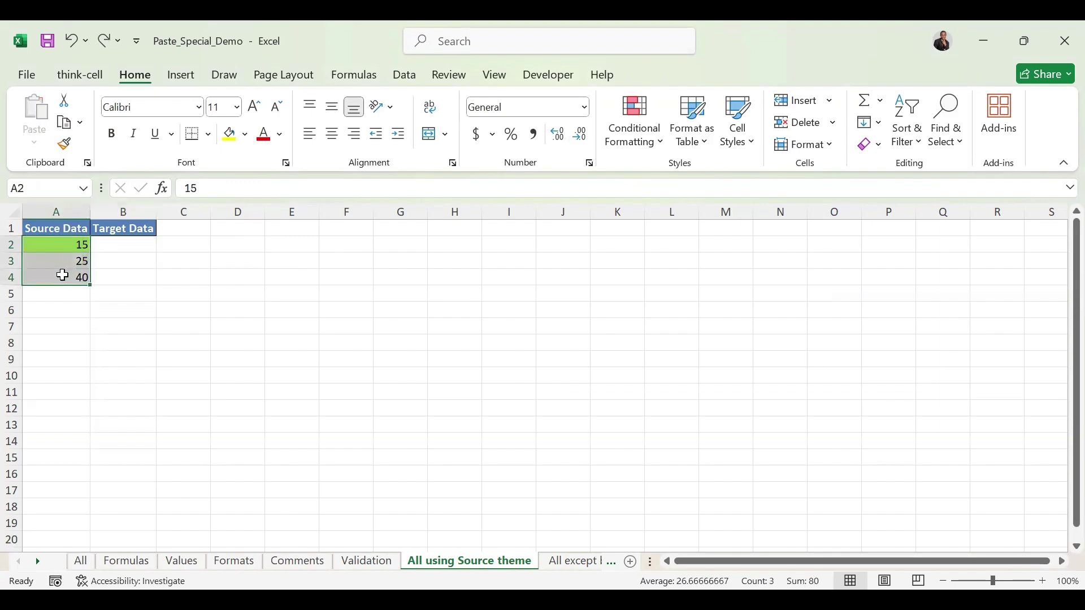
key(ctrl+c)
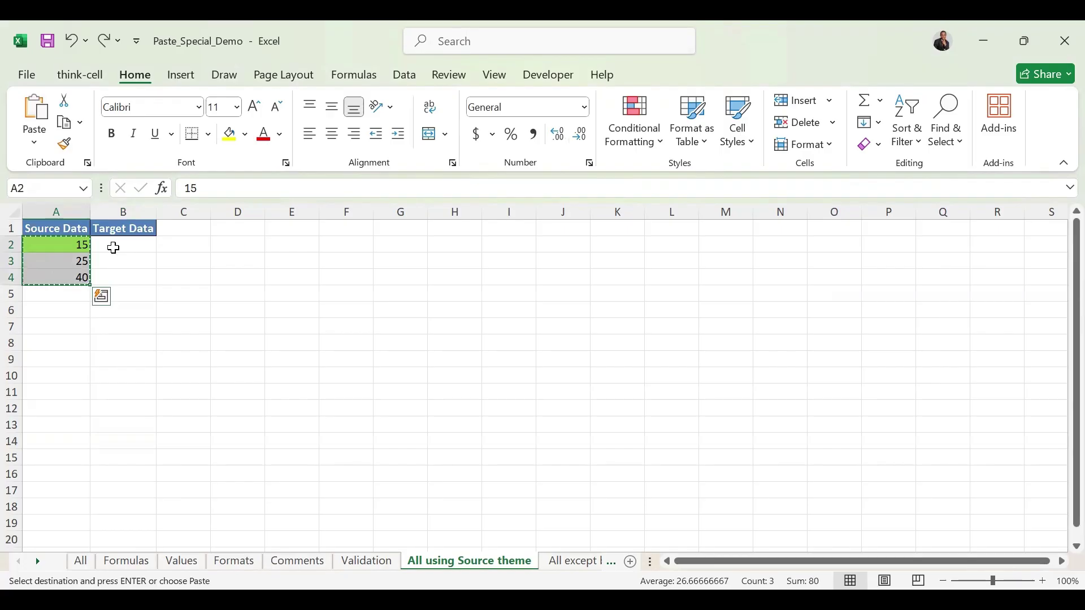
click(113, 247)
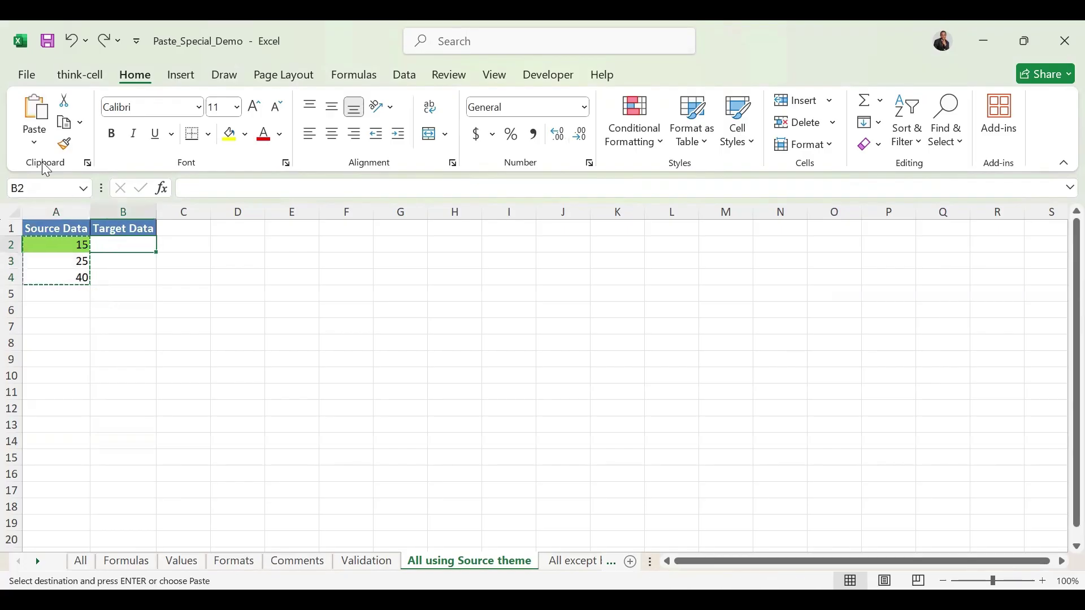
click(35, 142)
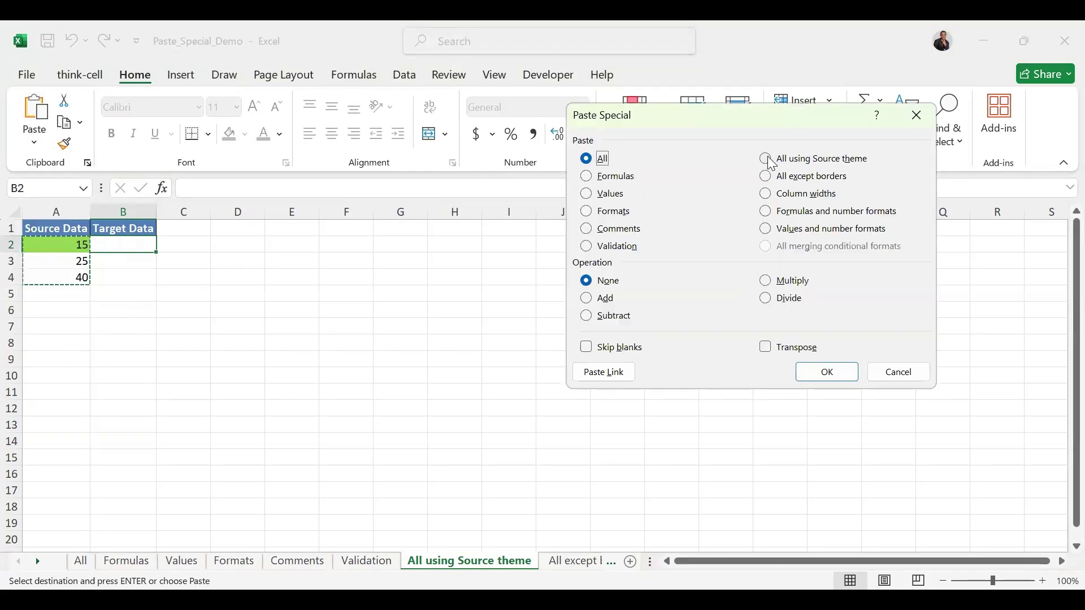
click(770, 160)
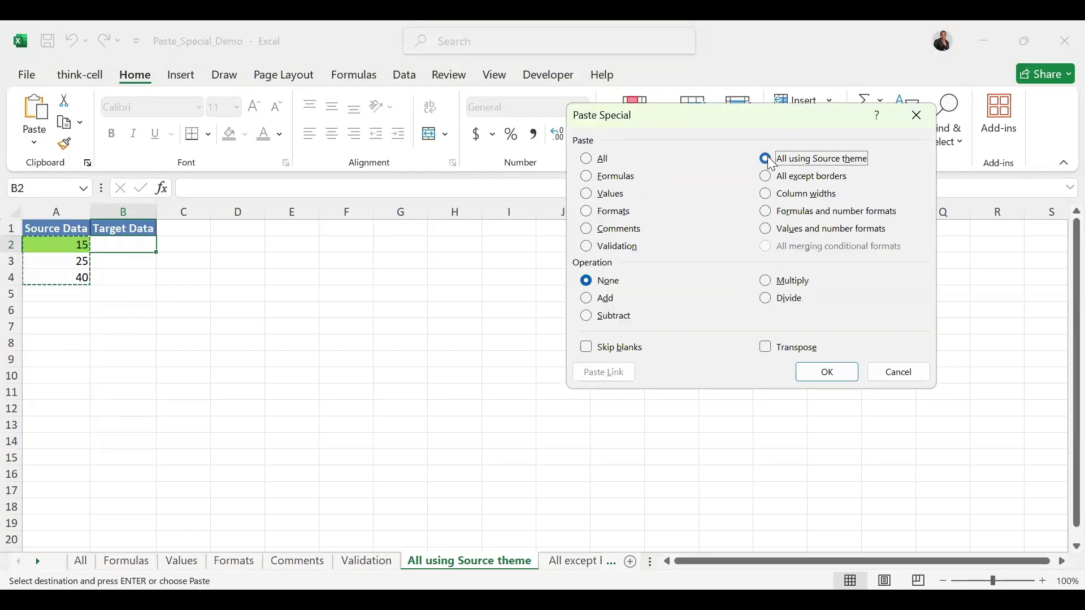
click(825, 377)
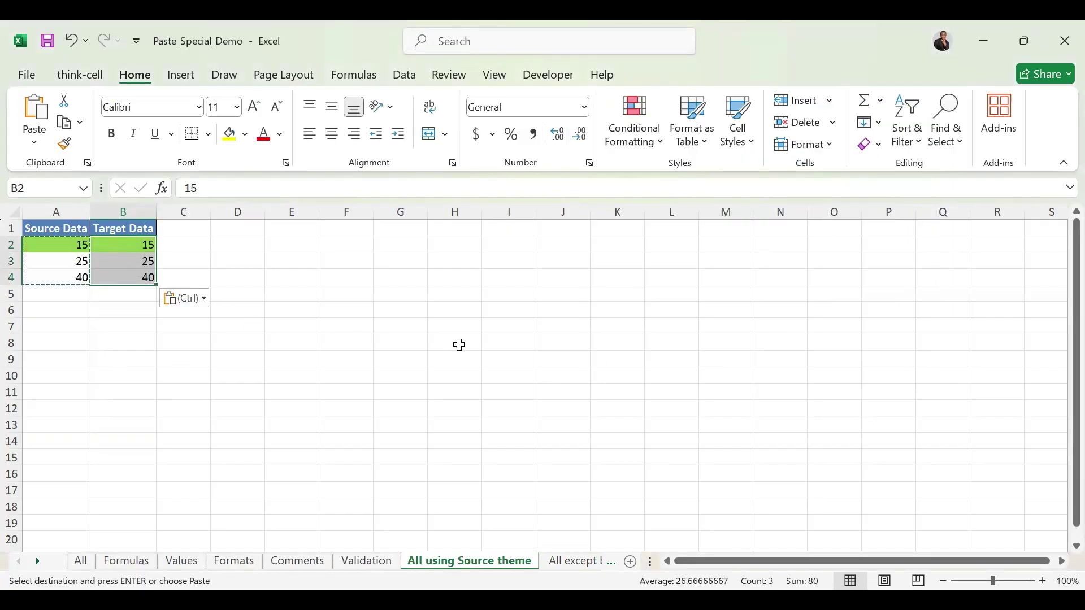
On the All except borders sheet, examine the border and content of source cell A2.
click(579, 559)
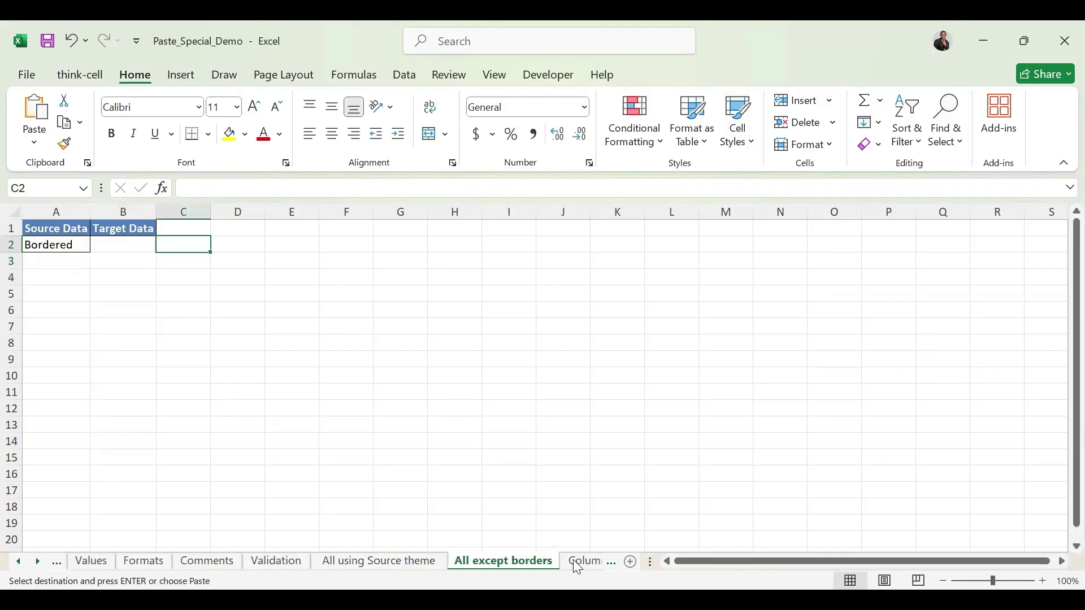
click(68, 245)
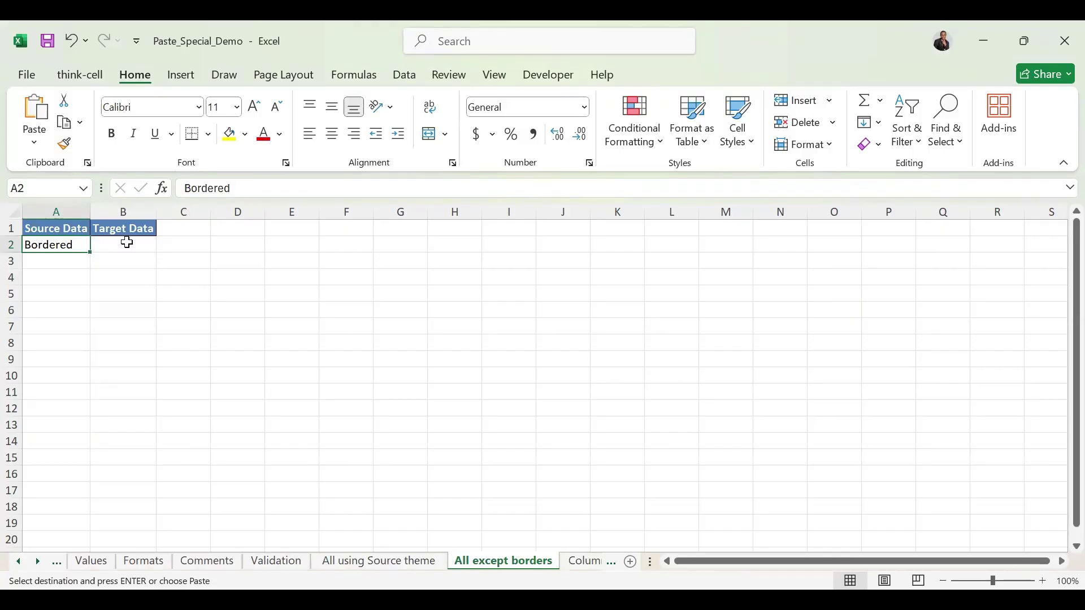
double_click(48, 246)
click(159, 270)
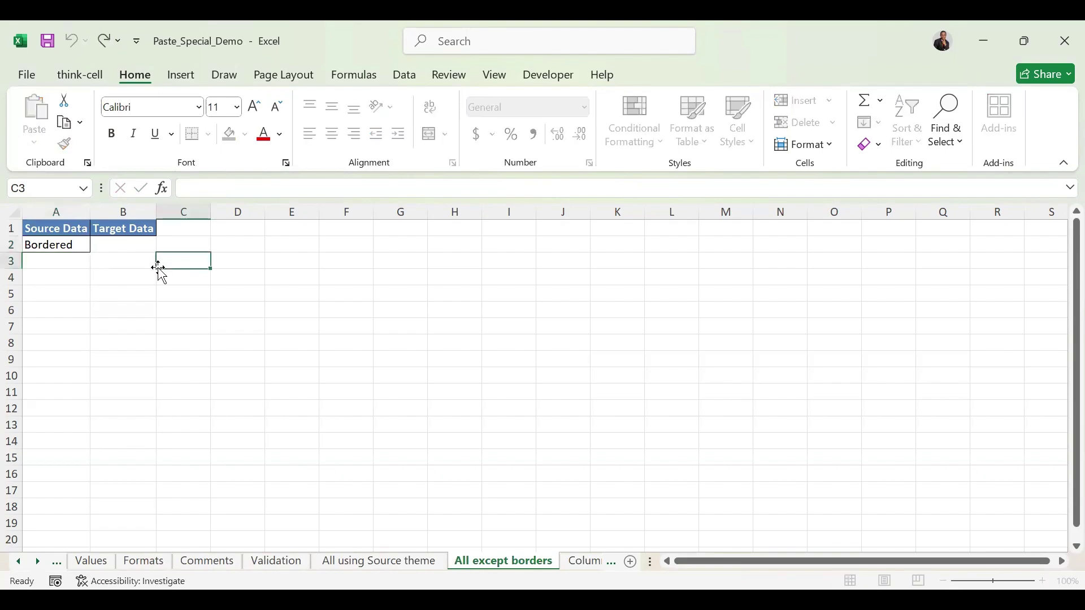
Copy A2 and paste it into B2 with the Paste Special option All except borders, clearing the copy selection when done.
click(69, 246)
key(ctrl+c)
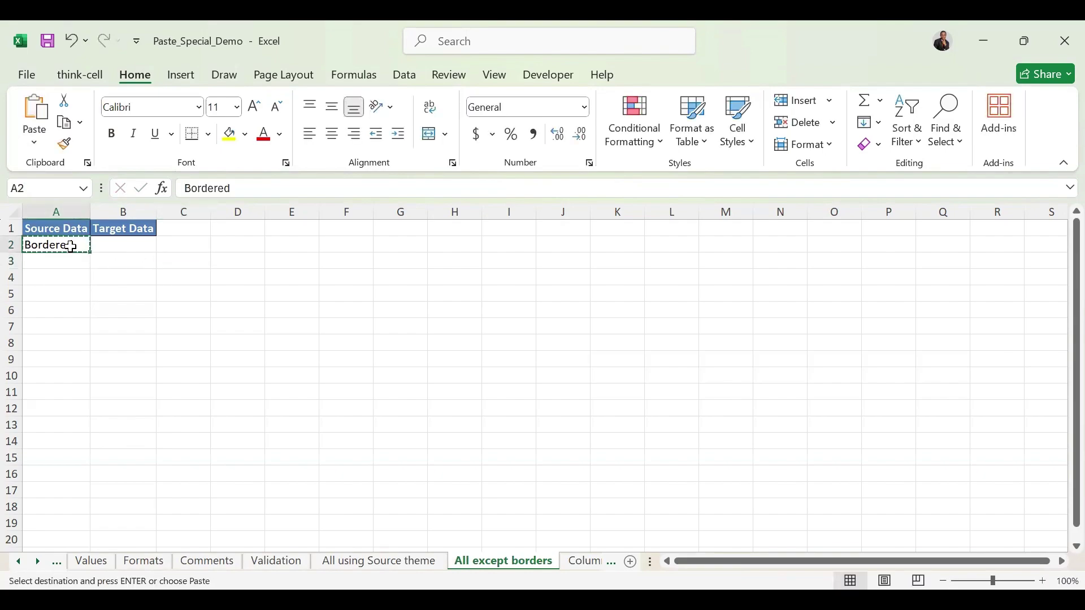
click(113, 254)
click(116, 244)
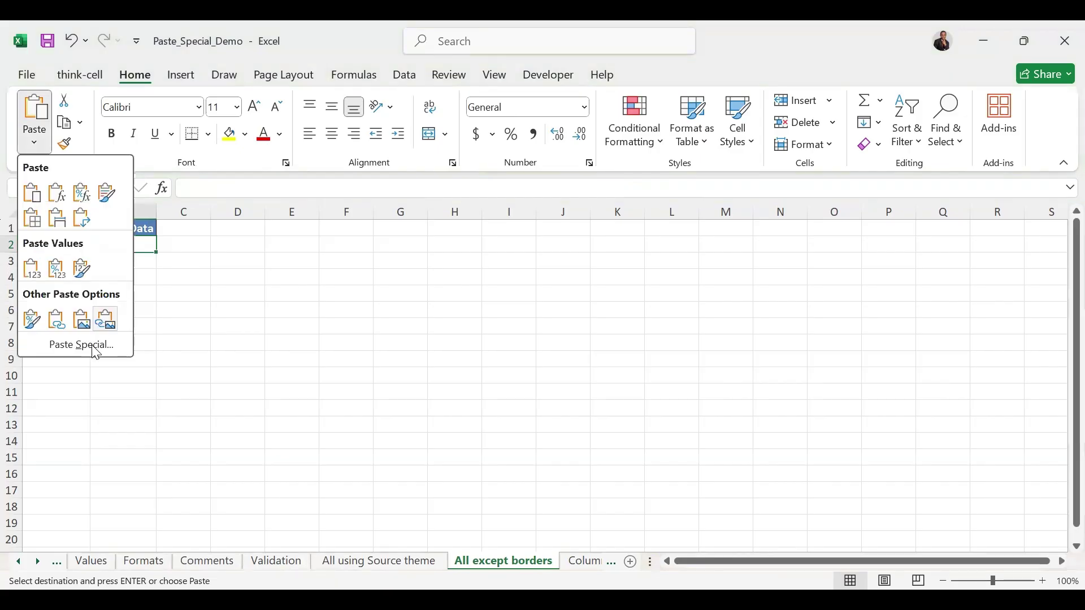
click(119, 346)
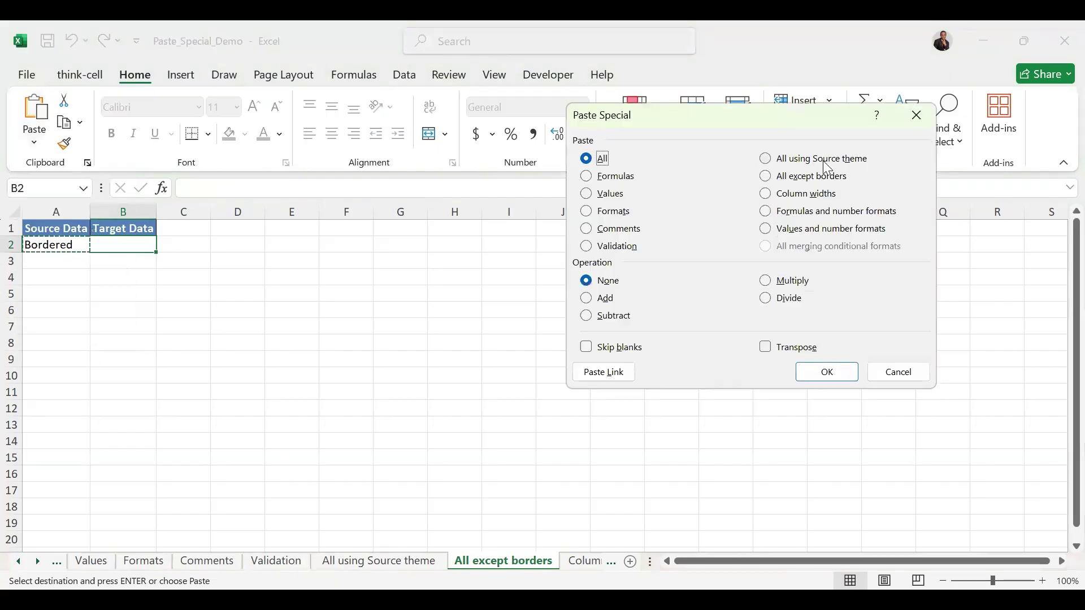
click(769, 182)
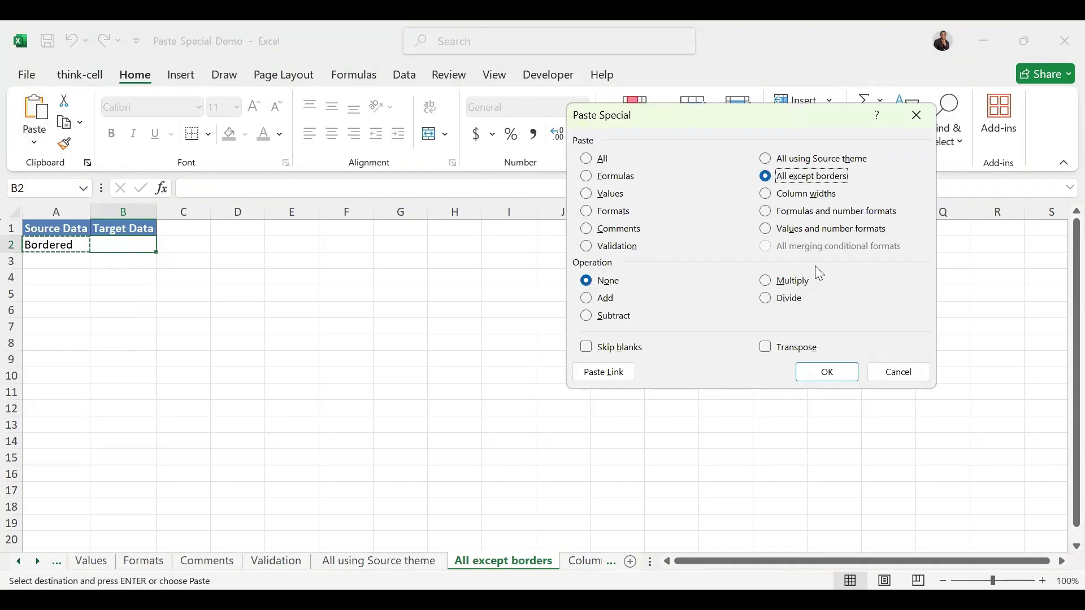
click(819, 369)
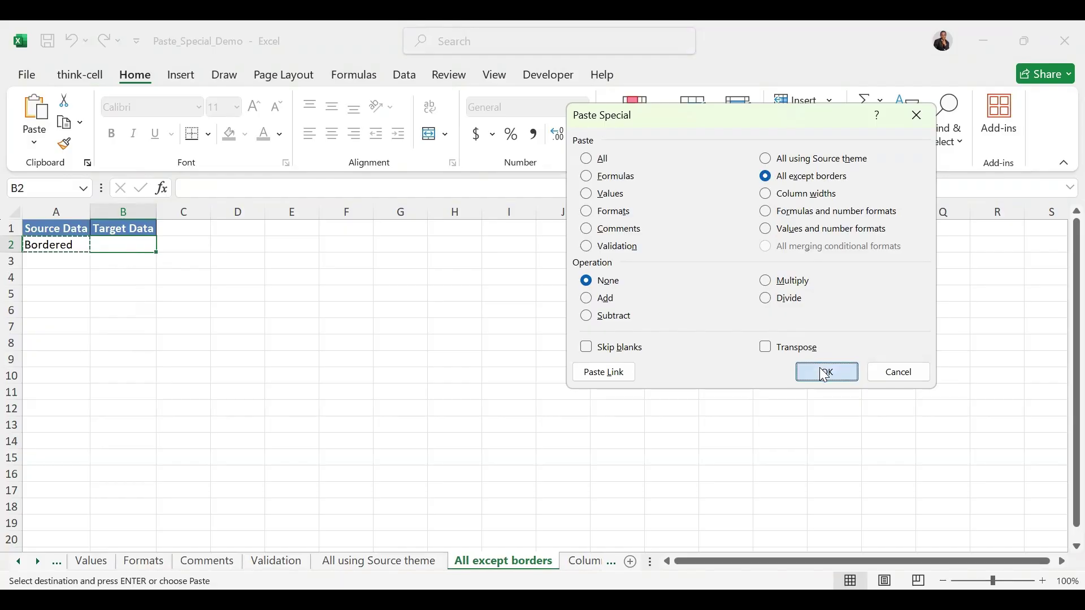
click(198, 244)
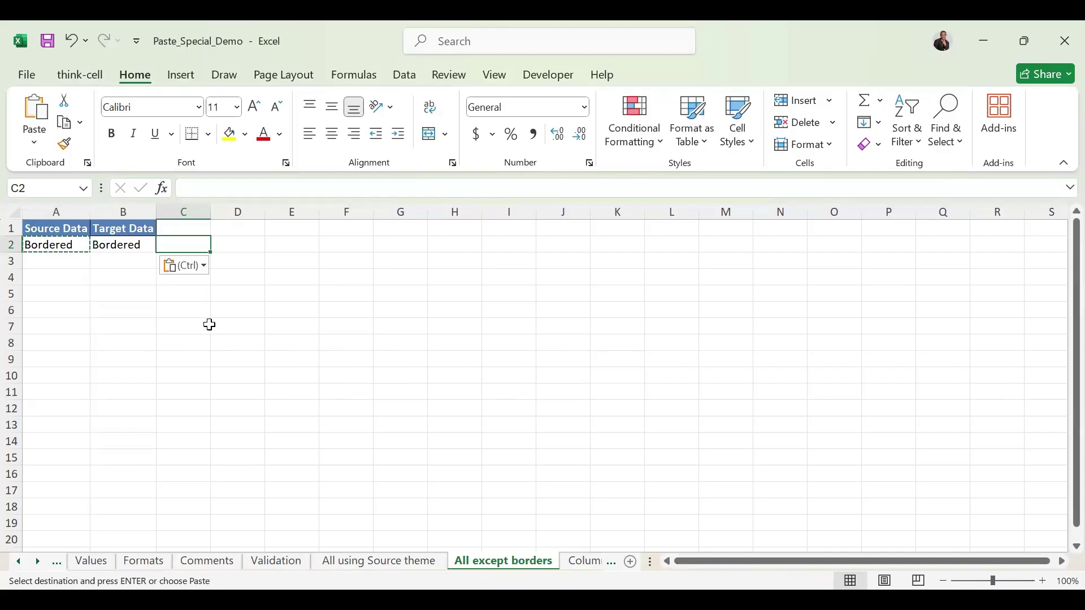
key(Escape)
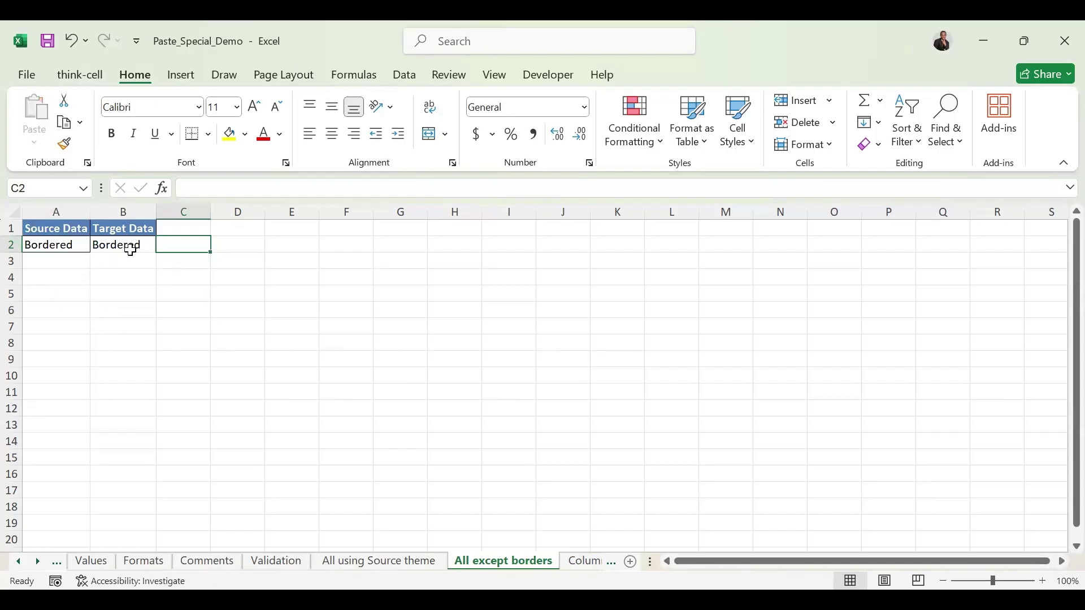
On the Column widths sheet, paste only the value of A2 into B2 using Paste Special, and undo the paste.
click(588, 568)
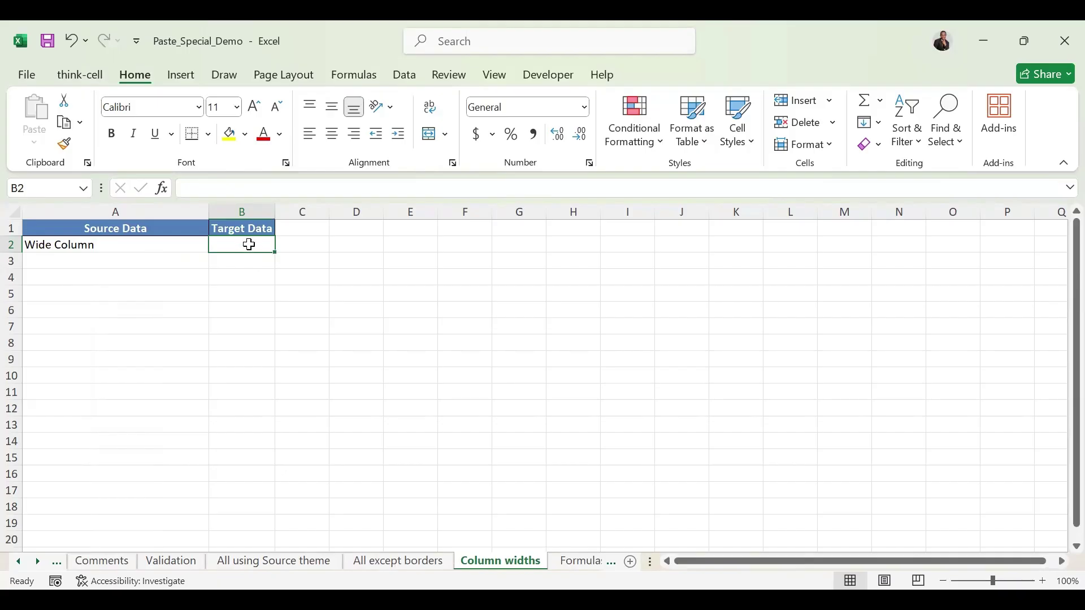
click(143, 245)
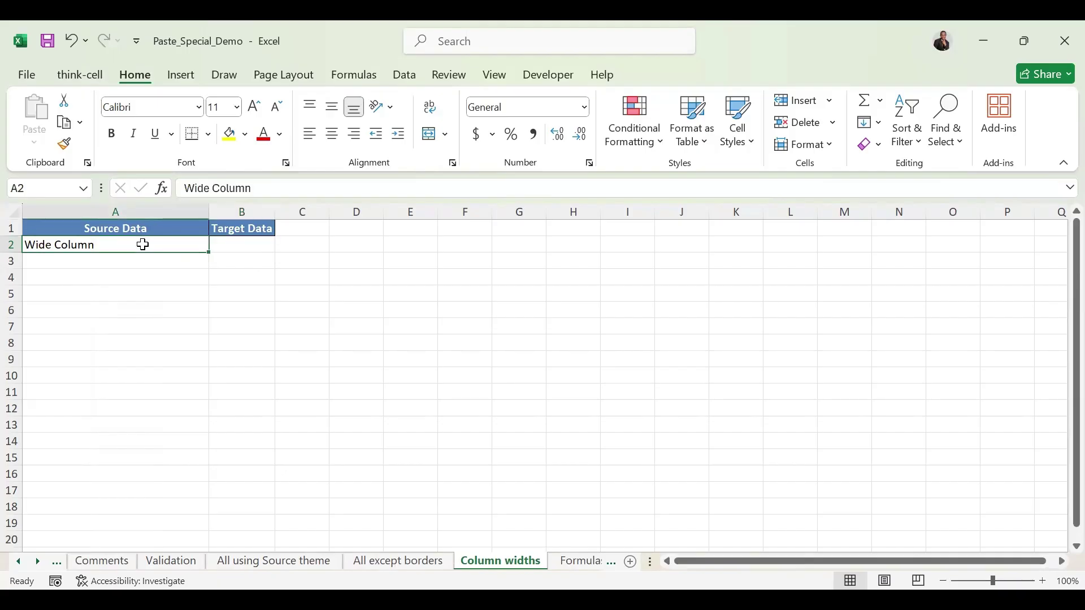
key(ctrl+c)
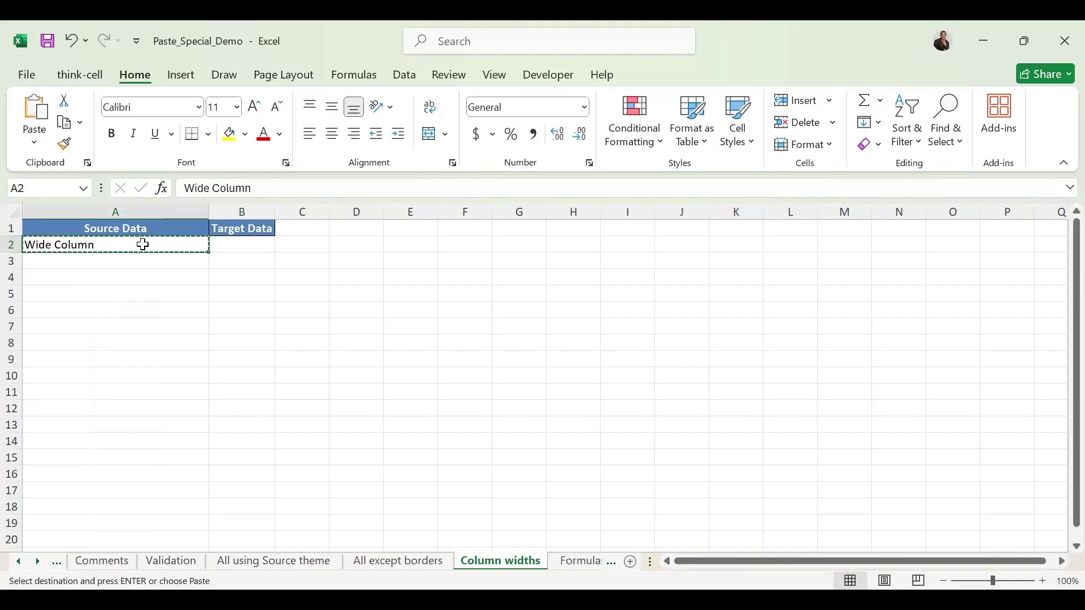
click(238, 246)
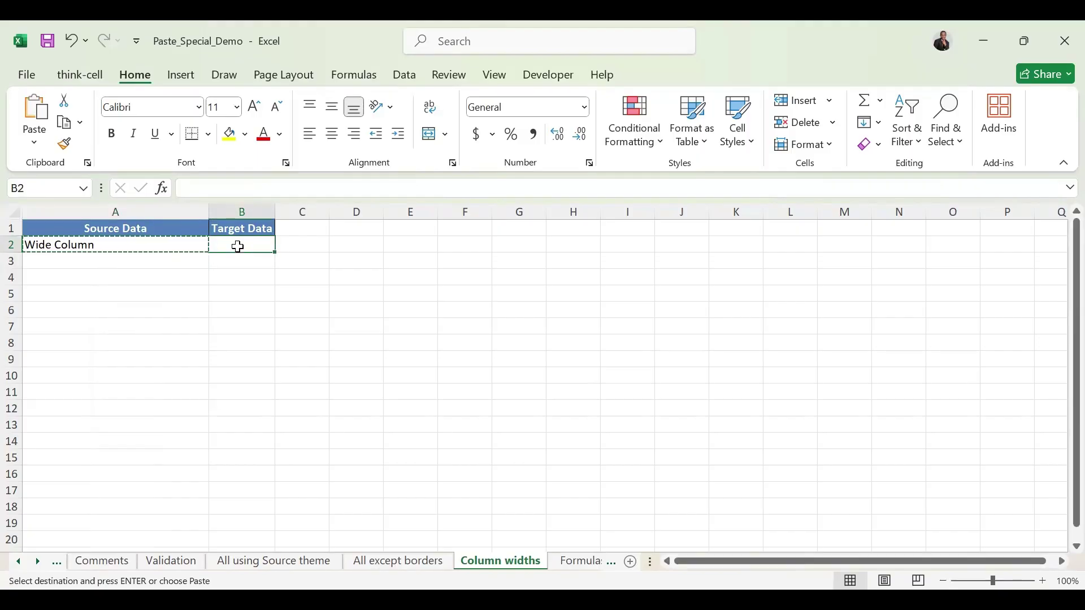
click(35, 141)
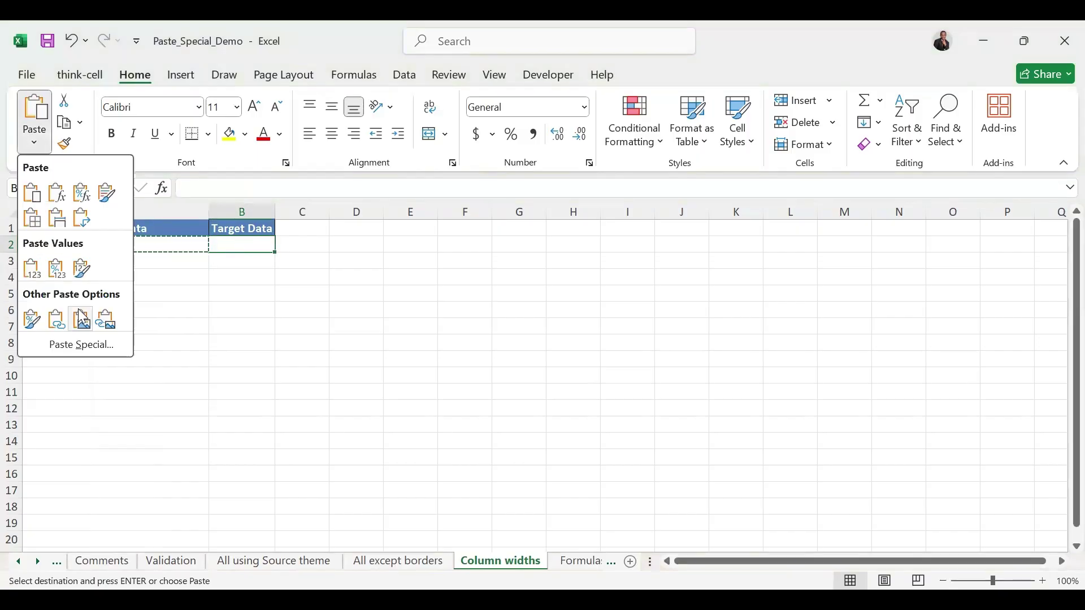
click(77, 345)
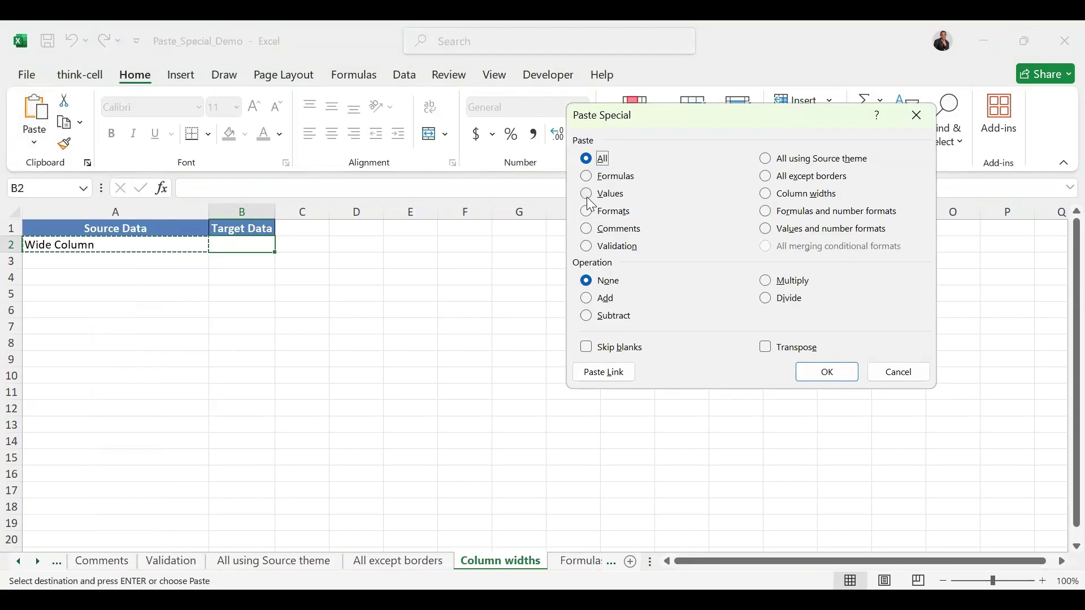
click(587, 194)
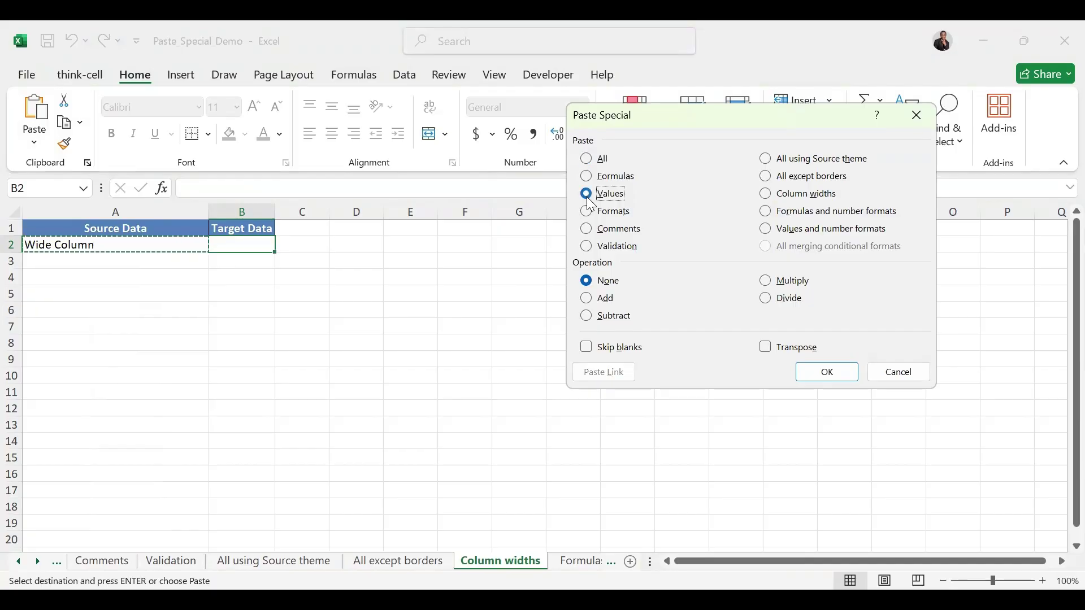
click(827, 370)
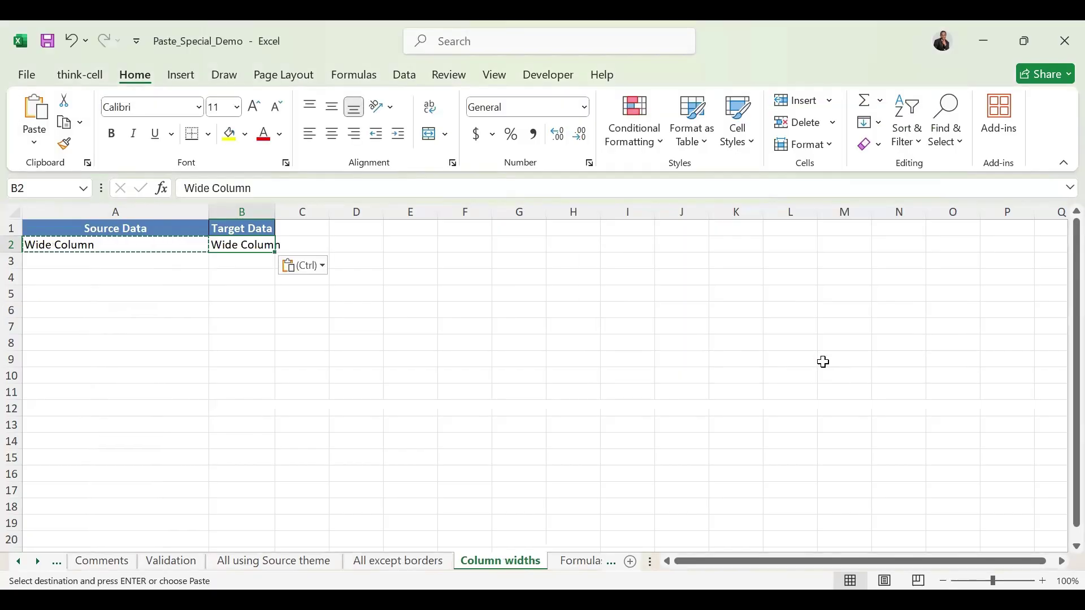
key(ctrl+z)
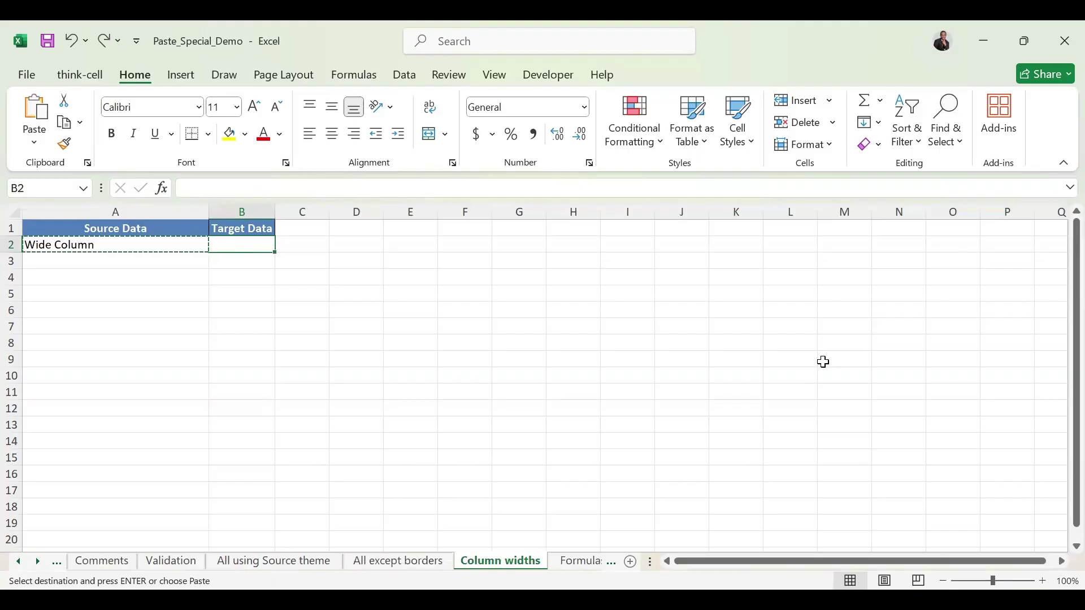
On the Column widths sheet, copy A2 again and apply its column width to B2 with the Paste Special option Column widths.
click(133, 242)
key(Escape)
key(ctrl+c)
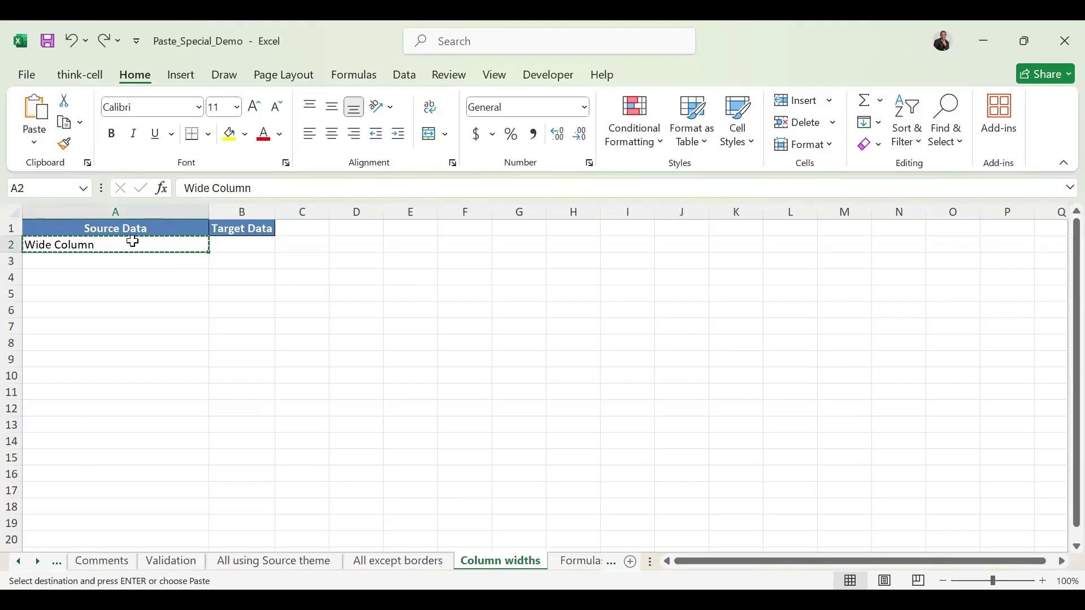
click(235, 246)
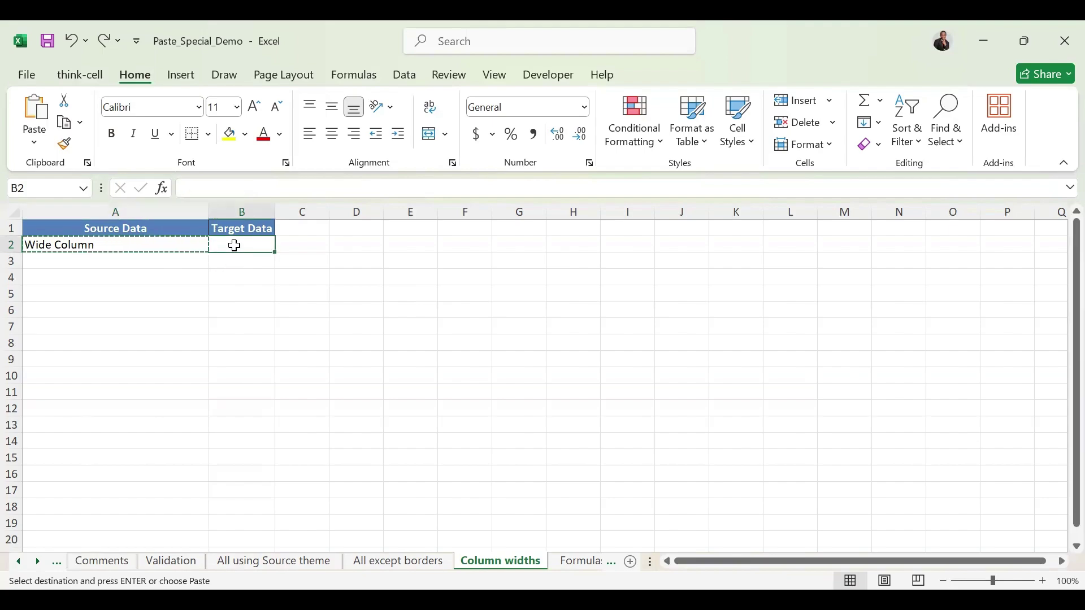
click(34, 145)
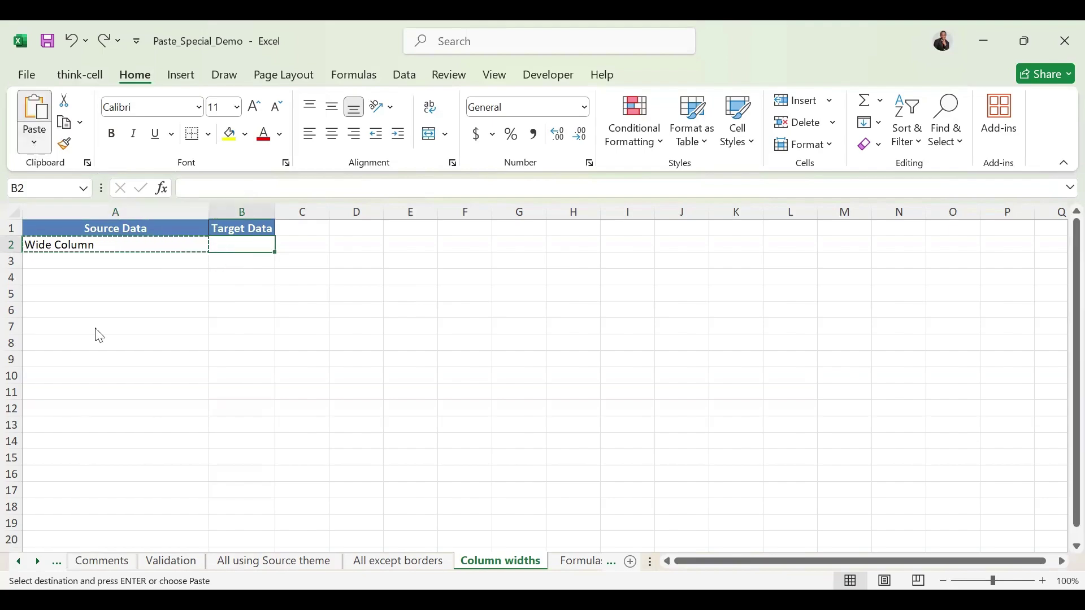
click(95, 346)
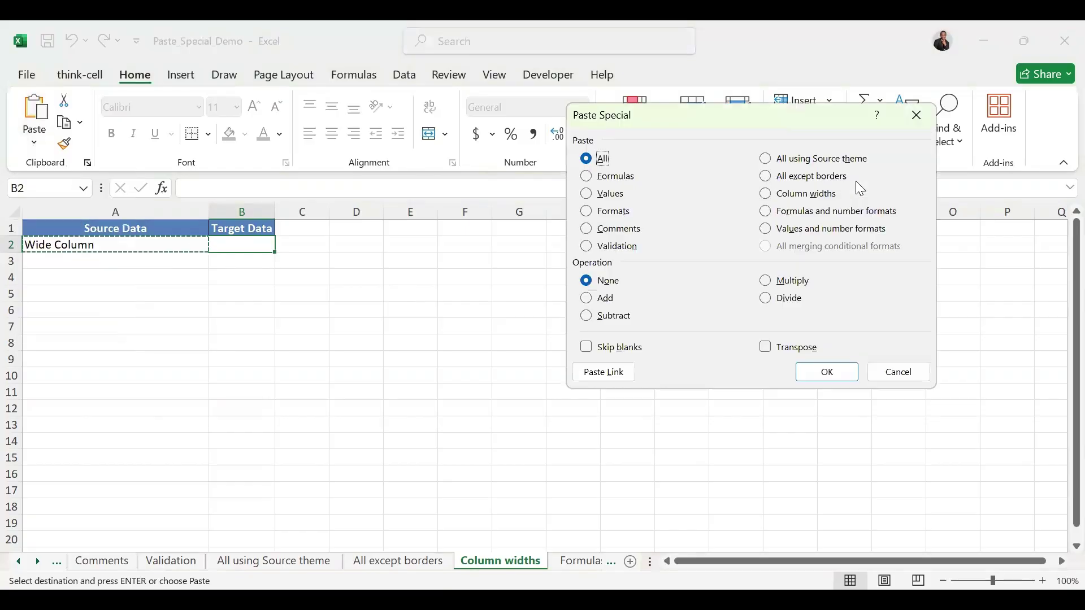
click(767, 195)
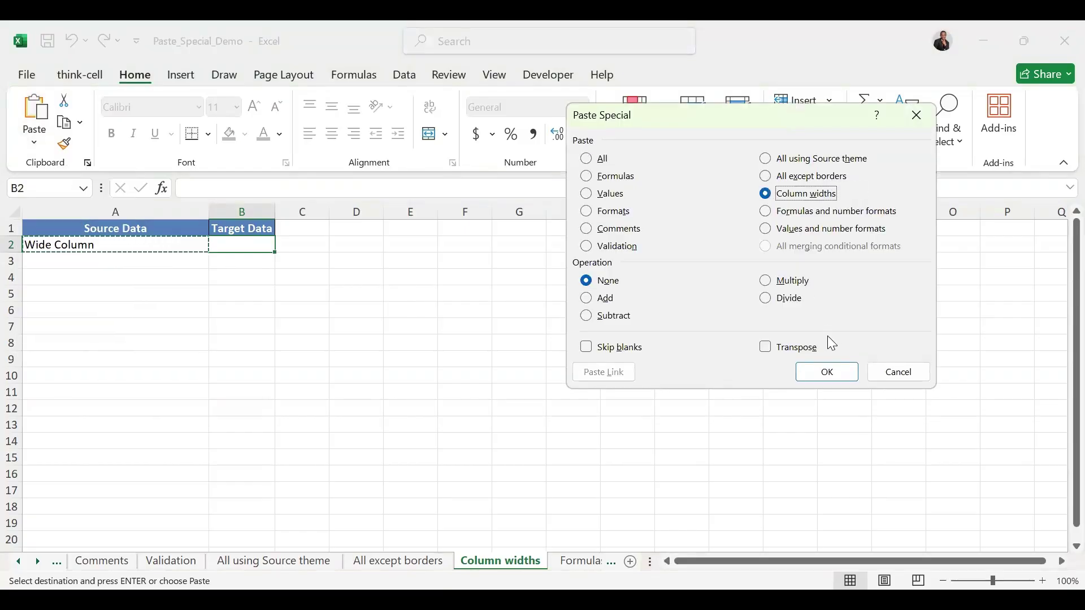
click(832, 371)
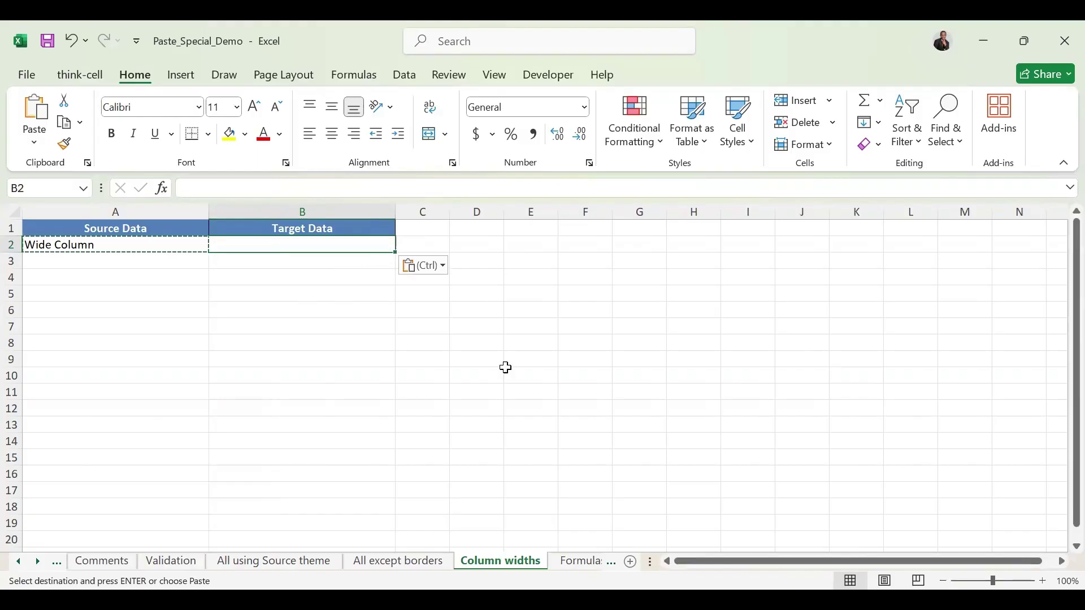
On the Formulas and number formats sheet, examine the contents and number formats of source cells A2, A3 and A4.
click(576, 564)
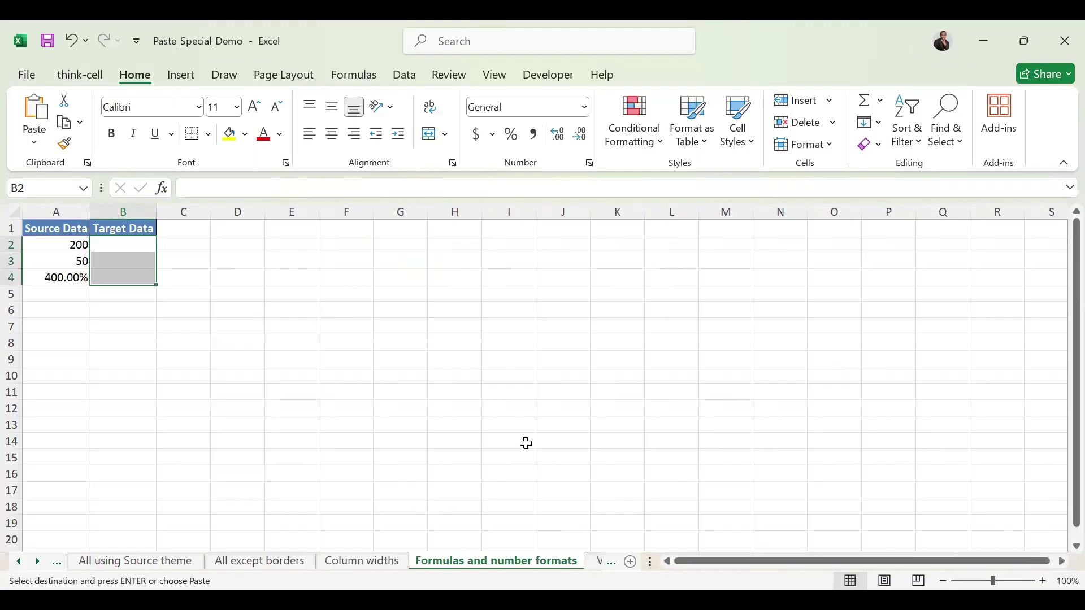
click(146, 247)
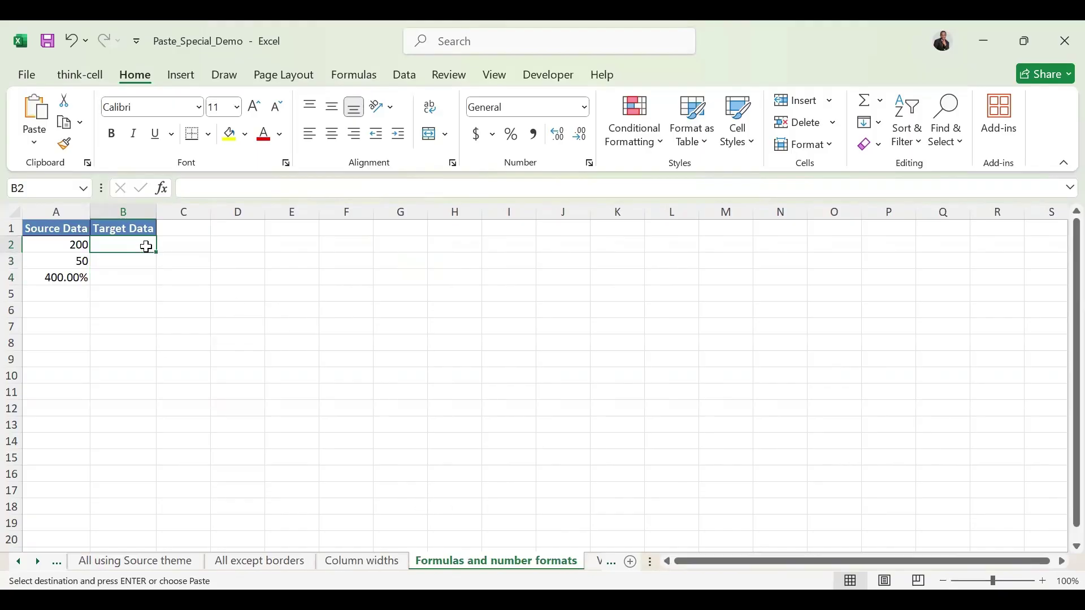
click(79, 245)
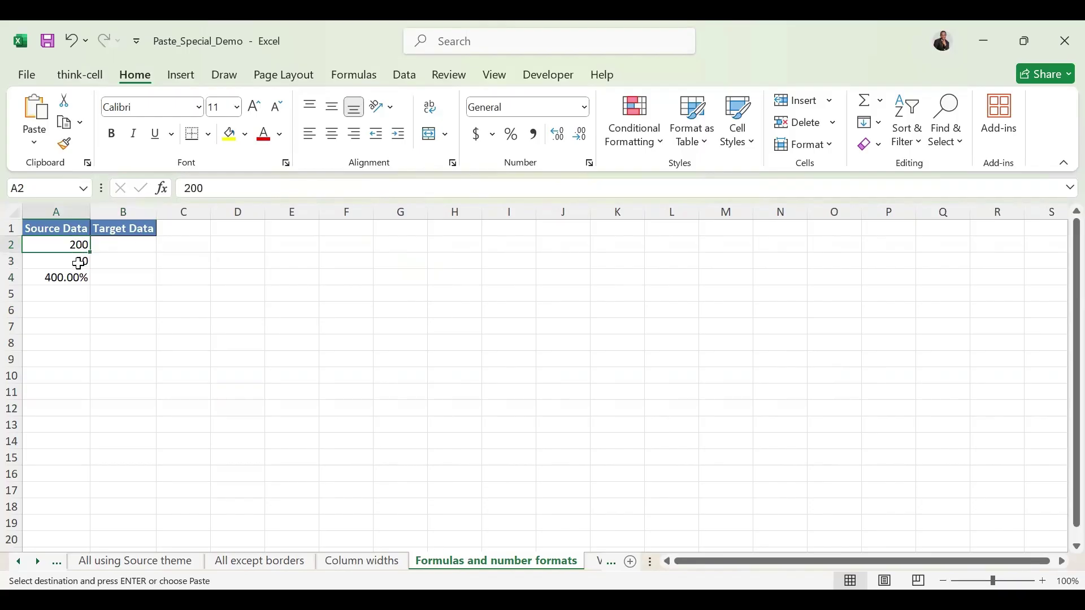
click(79, 263)
click(79, 275)
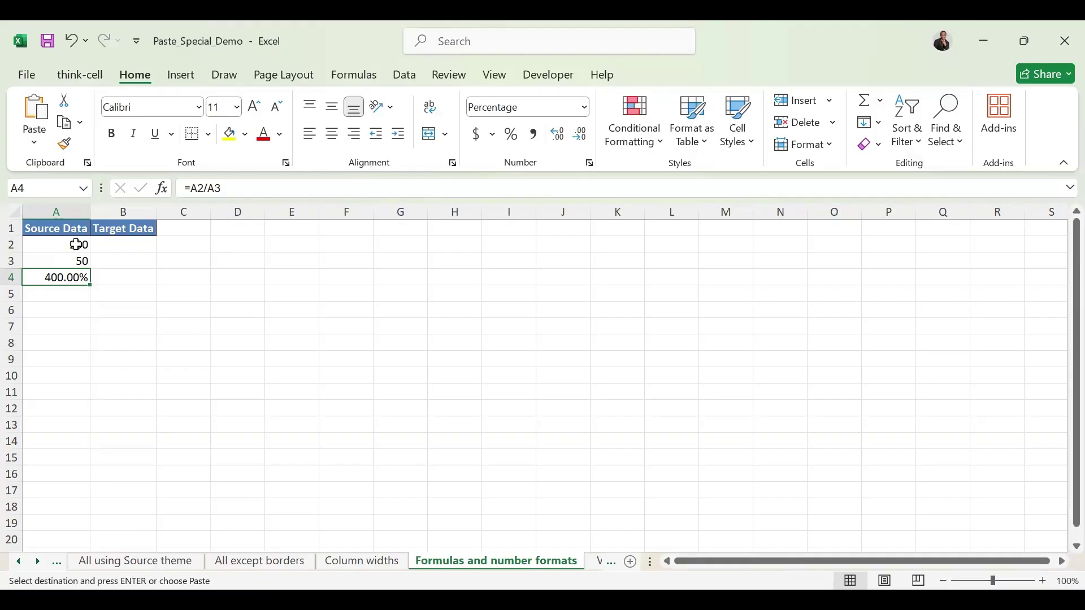
Copy A2:A4 and paste only the values into B2:B4 using Paste Special, and undo the paste.
drag(75, 244, 74, 274)
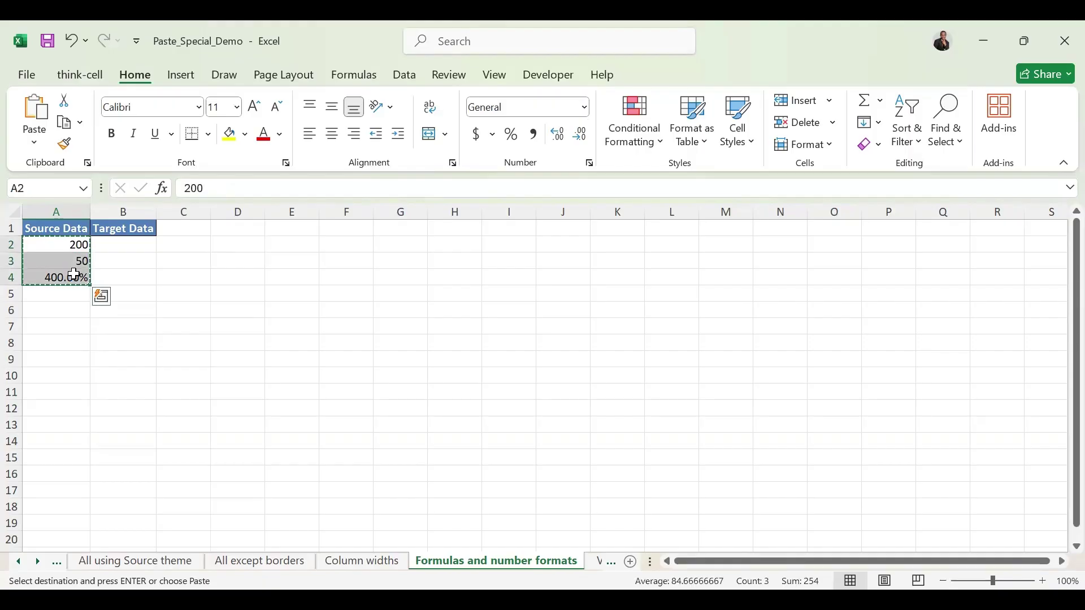
click(131, 246)
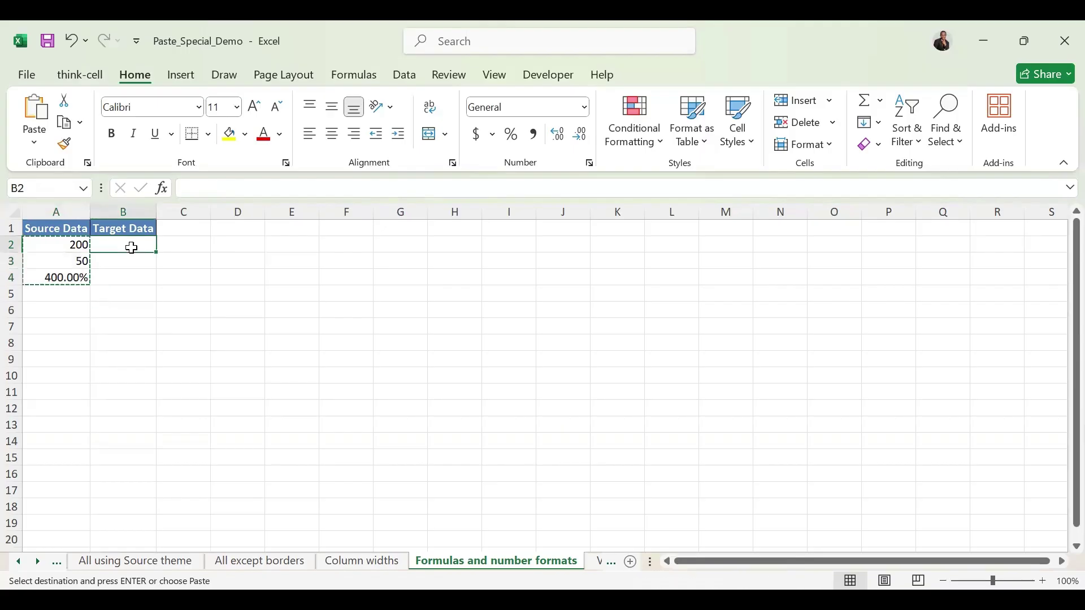
click(32, 148)
click(63, 351)
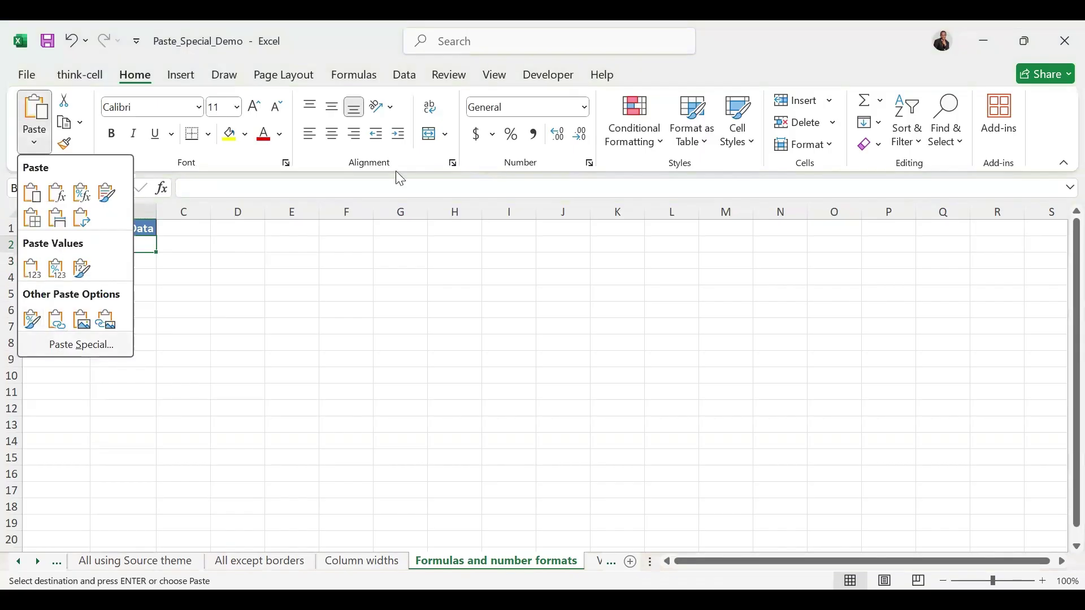
key(v)
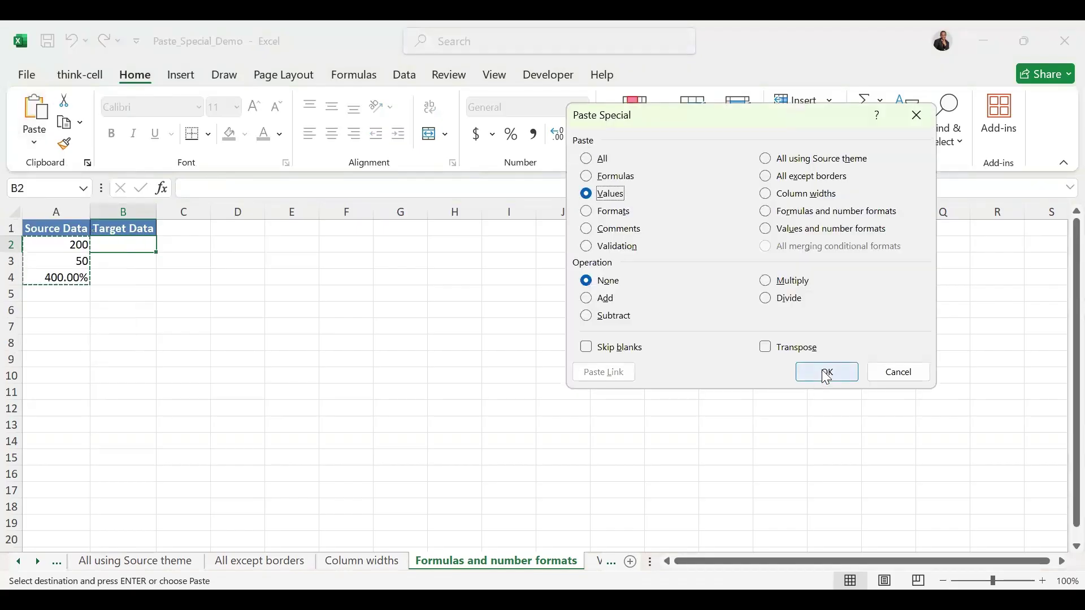
click(824, 371)
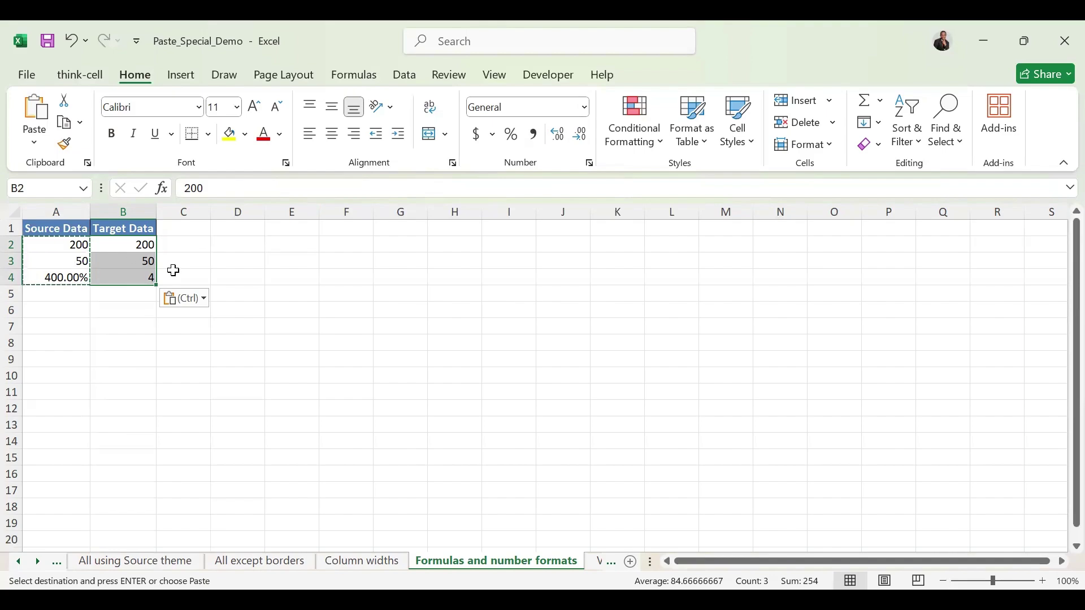
key(ctrl+z)
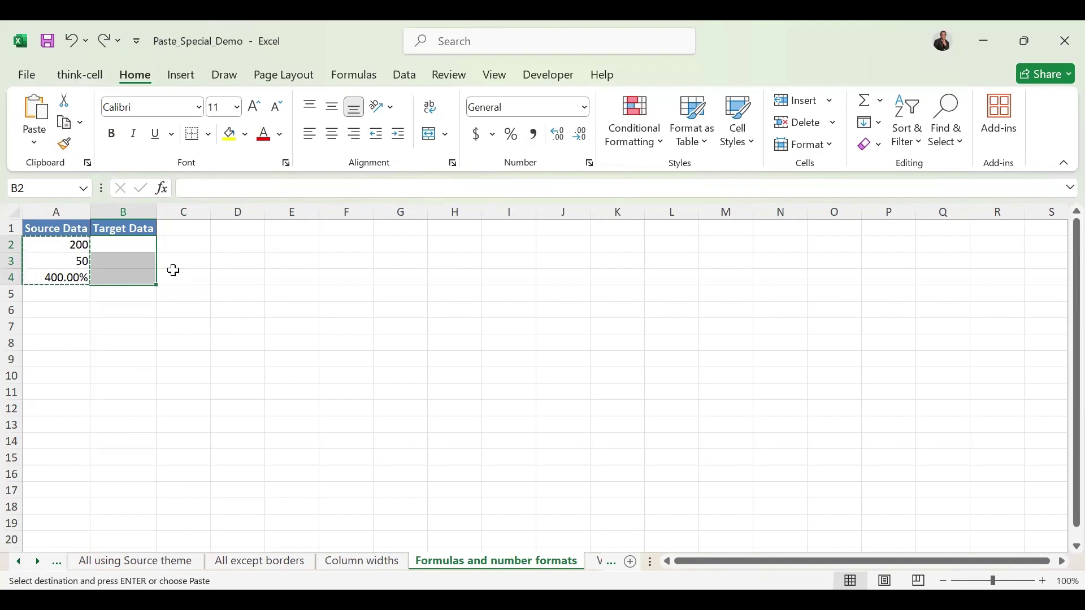
On the Formulas and number formats sheet, copy A2:A4 again and paste it into B2:B4 with the Paste Special option Formulas and number formats.
click(54, 244)
drag(54, 243, 58, 278)
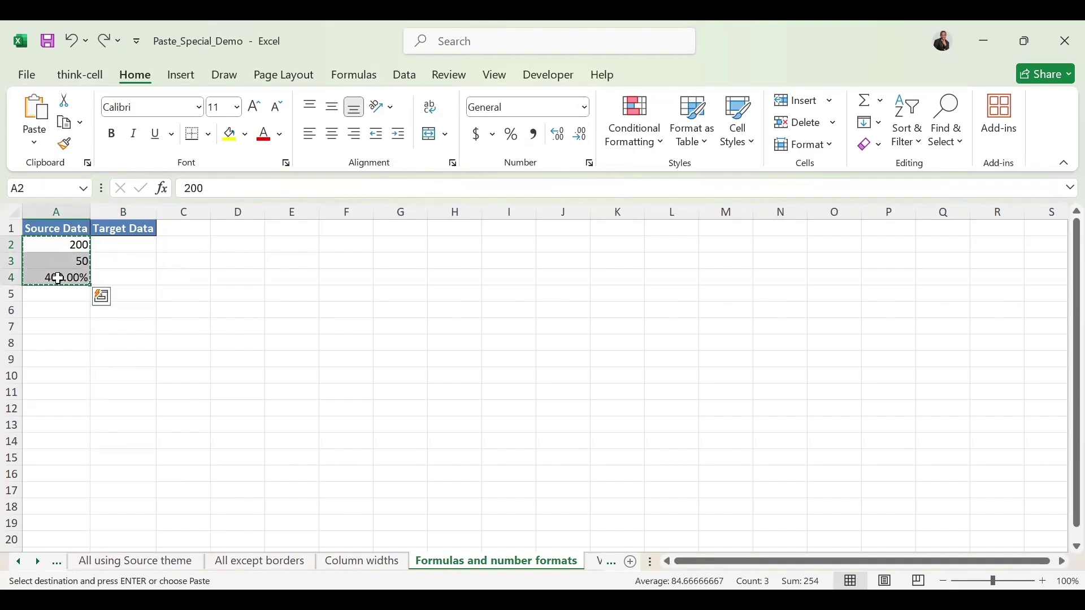
click(114, 250)
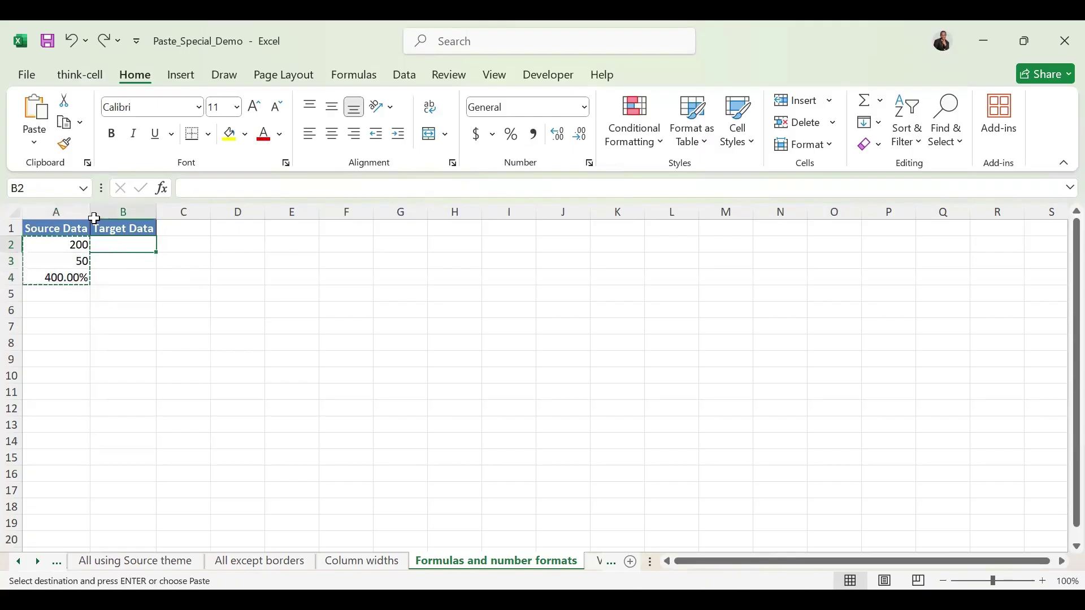
click(34, 146)
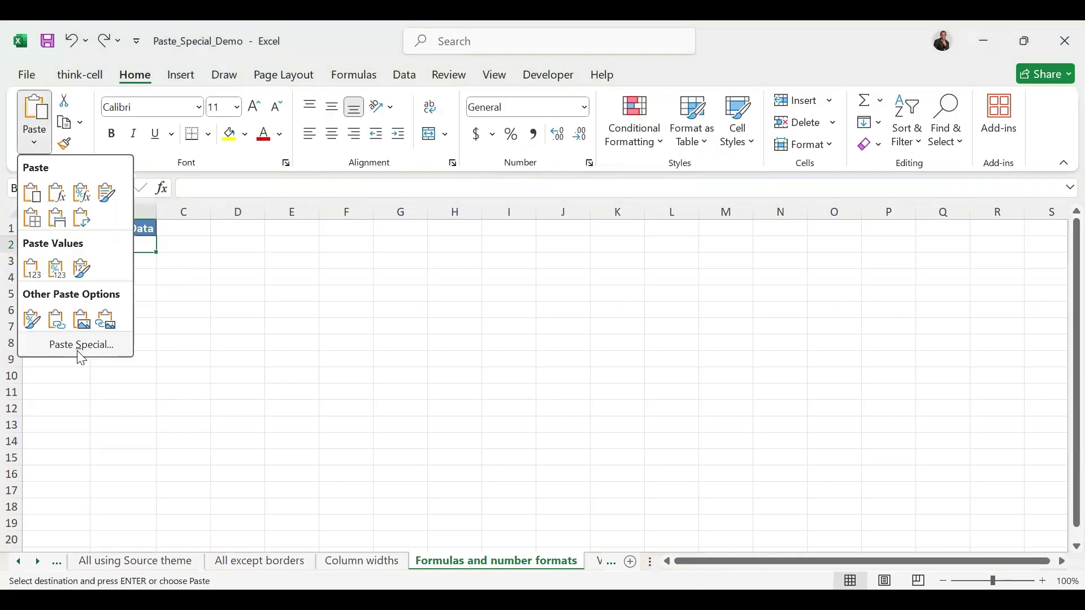
click(80, 345)
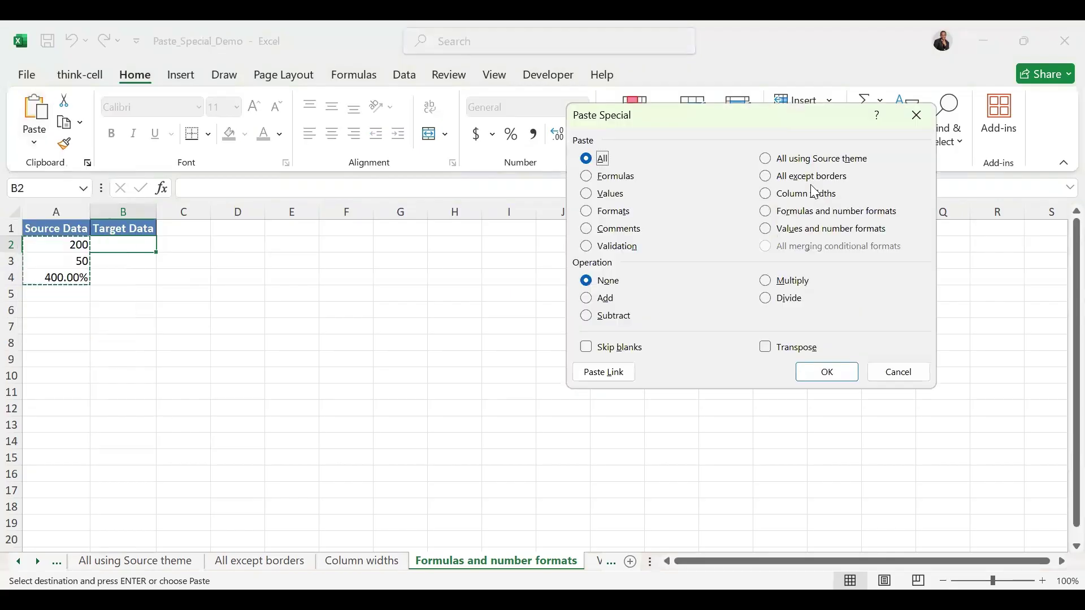
click(770, 214)
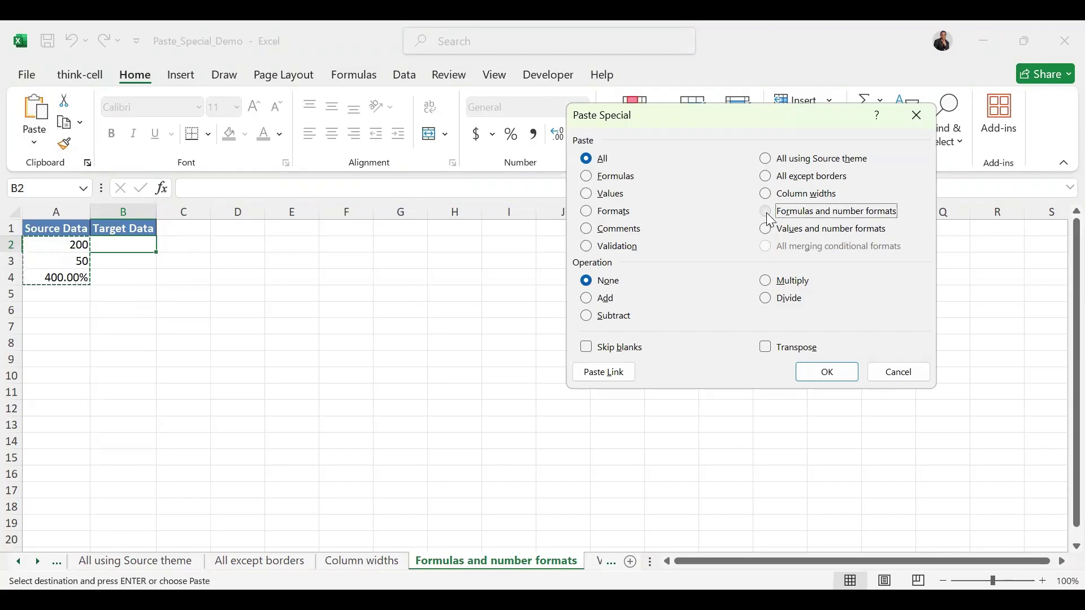
click(828, 375)
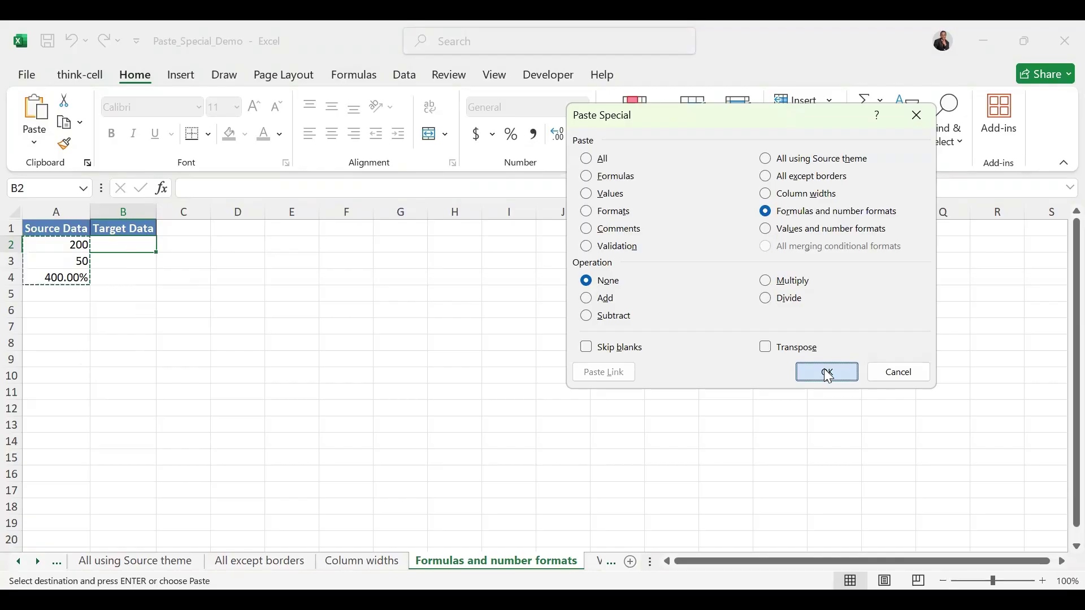
click(134, 277)
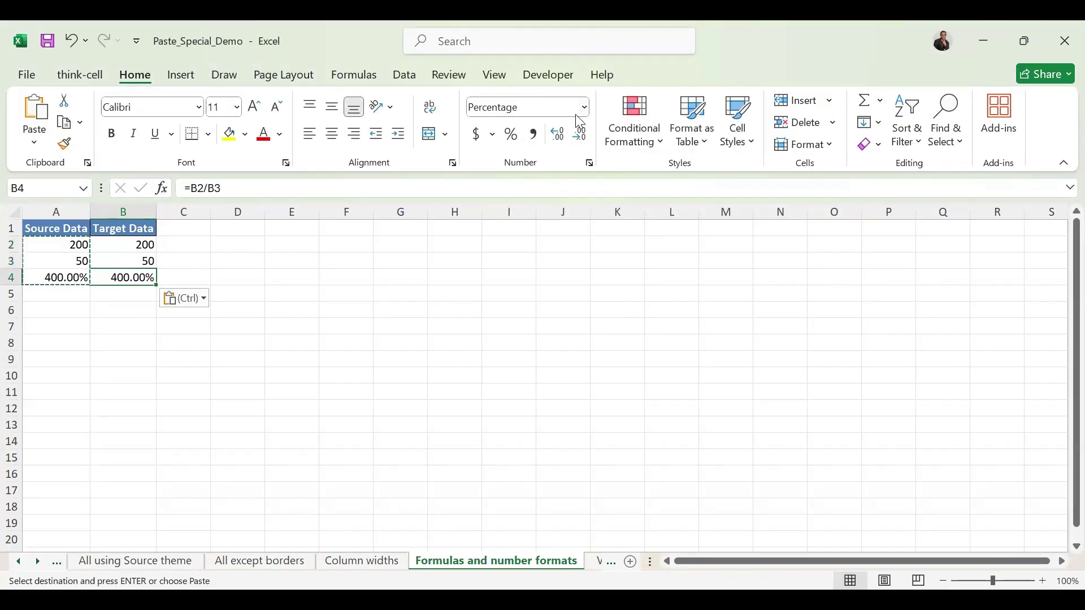
click(64, 280)
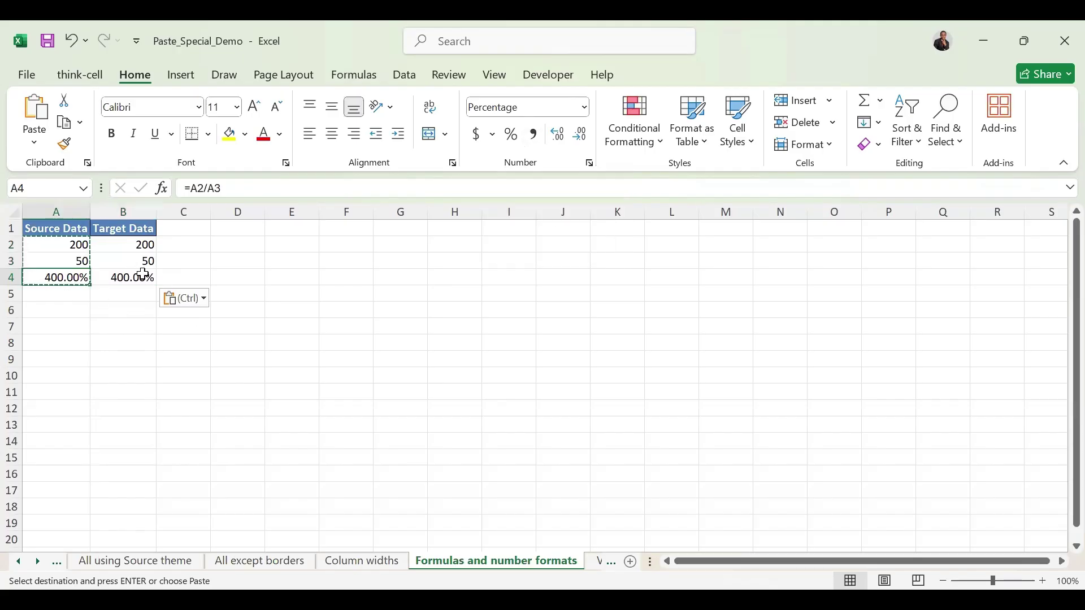
On the Values and number formats sheet, paste only the value of A2 into B2 using Paste Special, and undo the paste.
click(614, 561)
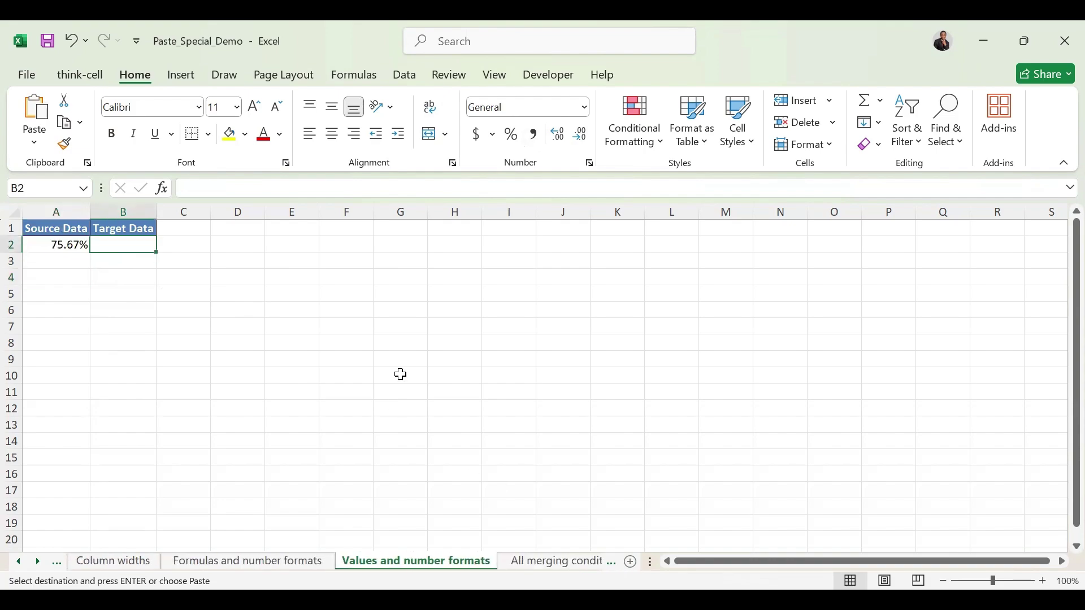
click(66, 245)
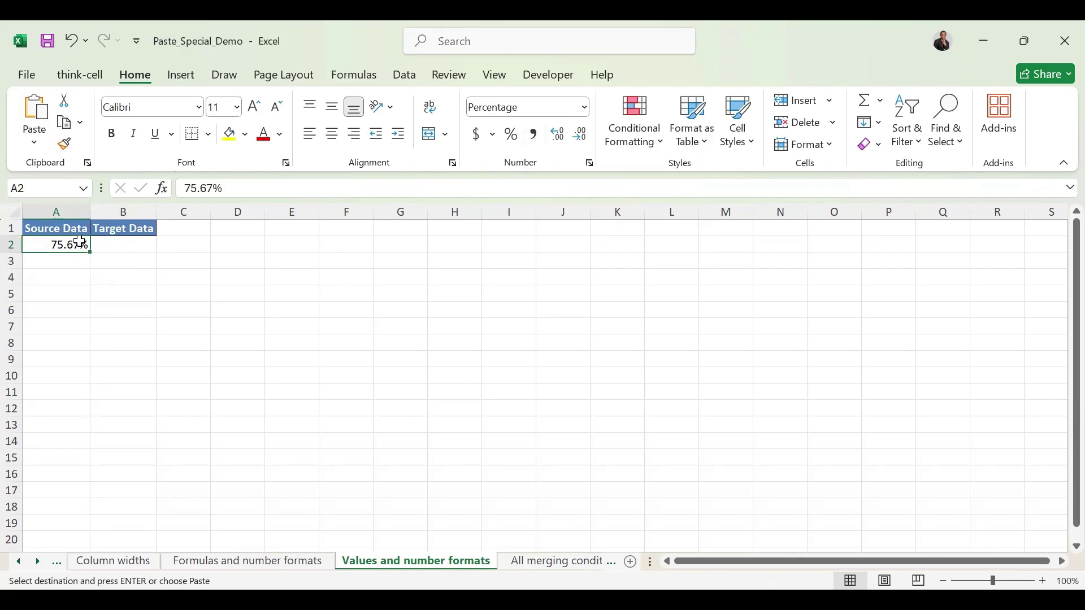
click(79, 243)
click(105, 250)
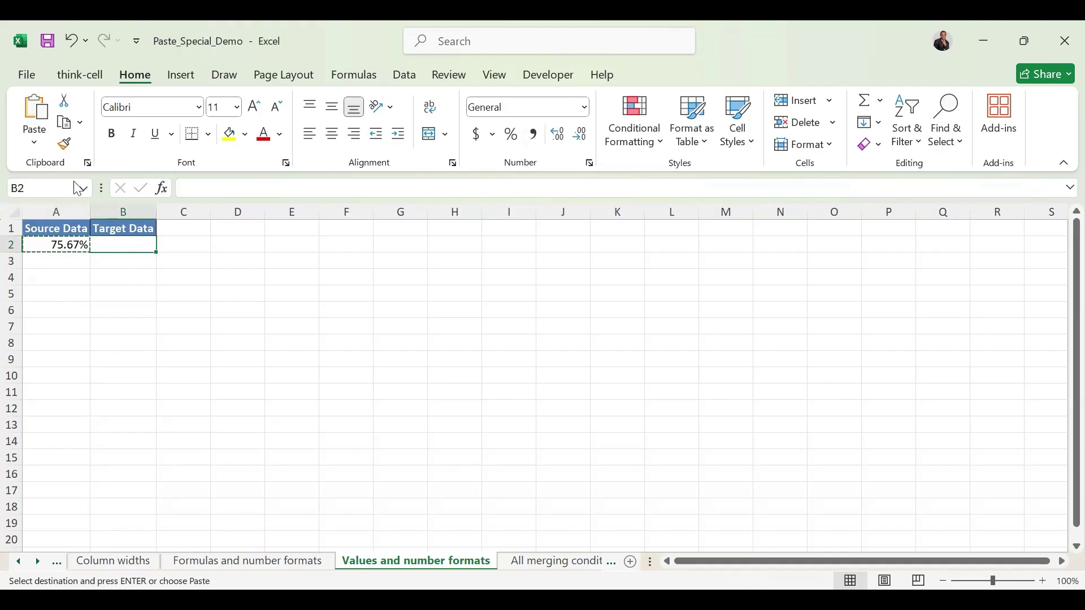
click(44, 143)
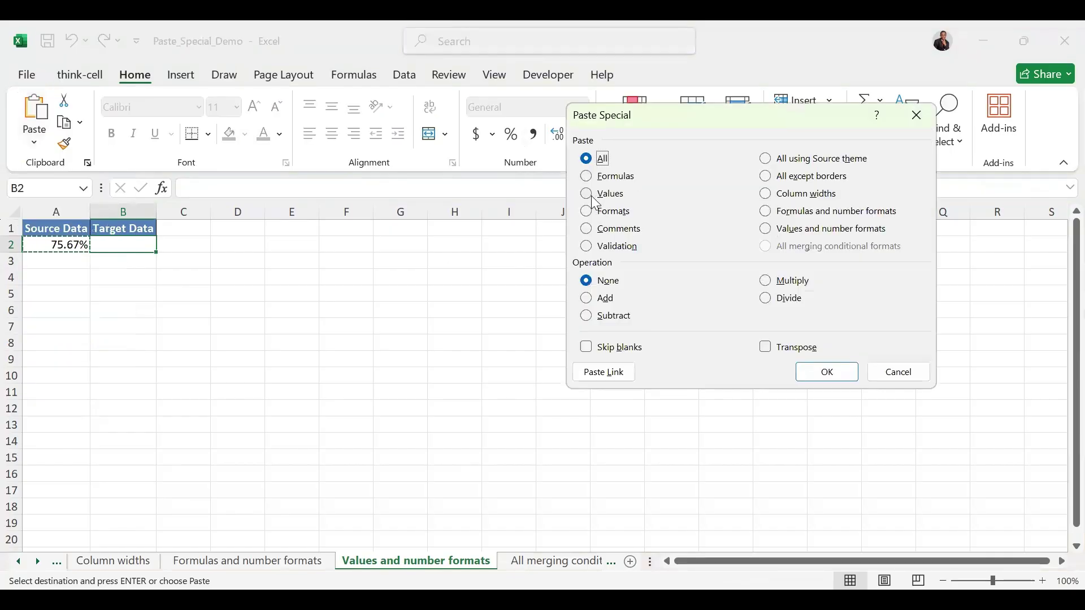
click(609, 193)
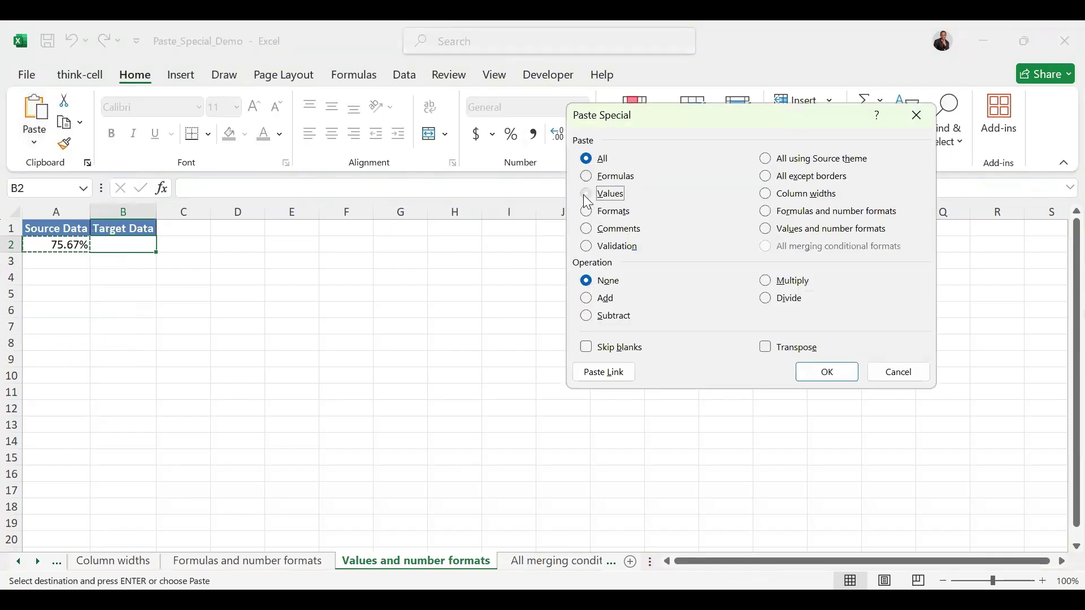
click(808, 375)
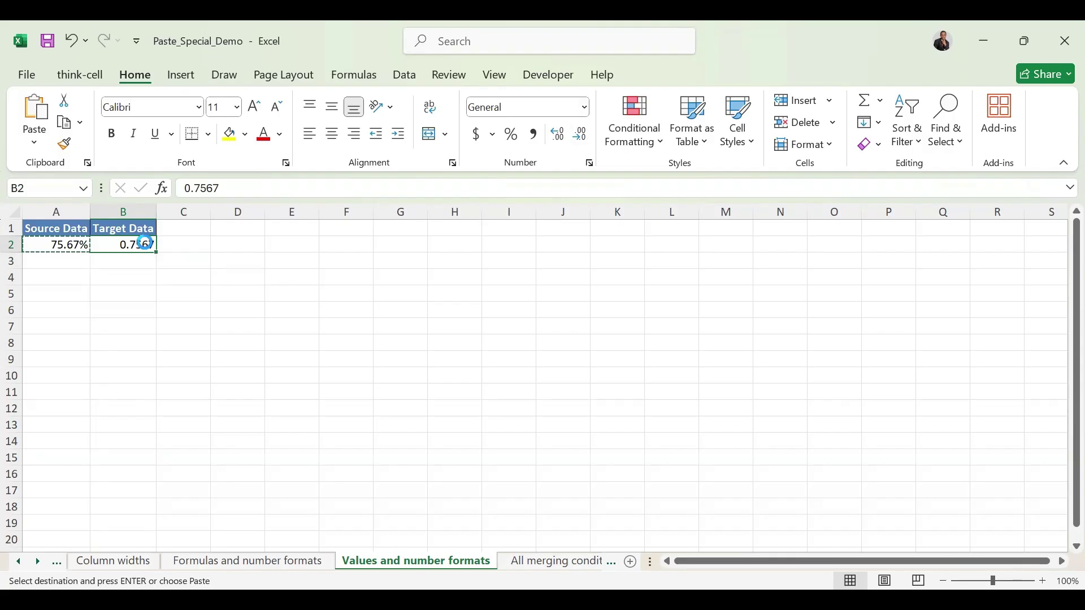
key(ctrl+z)
Copy A2 again and paste it into B2 with the Paste Special option Values and number formats.
click(50, 244)
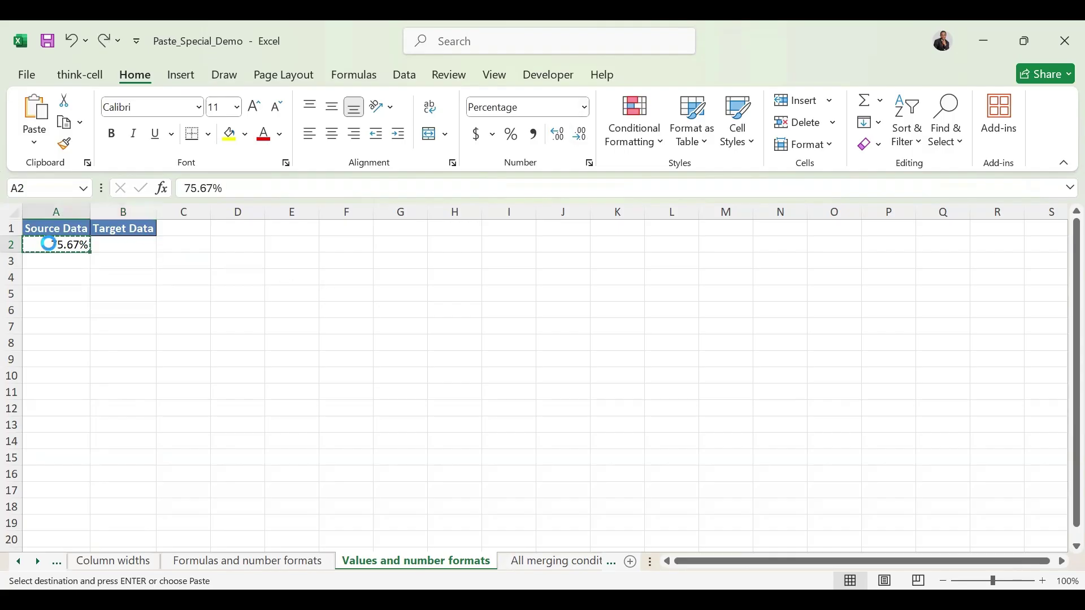
click(112, 249)
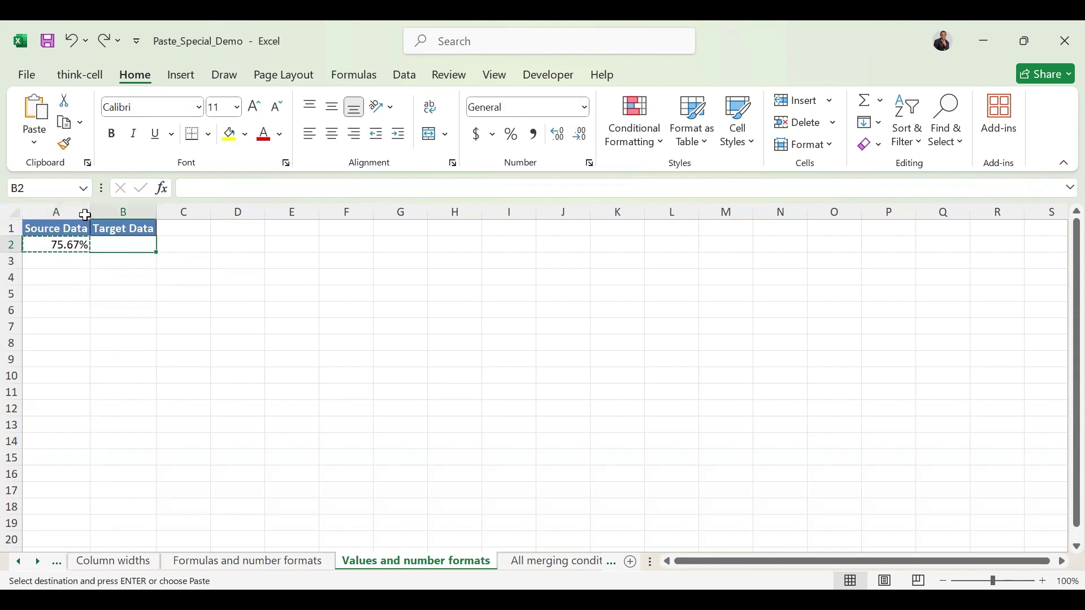
click(31, 147)
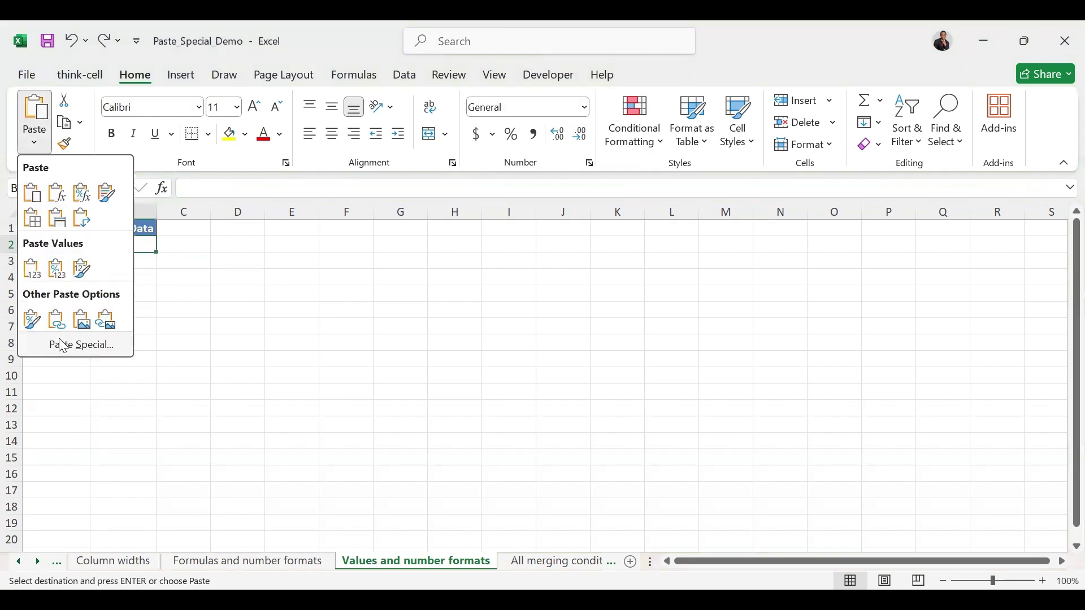
click(63, 345)
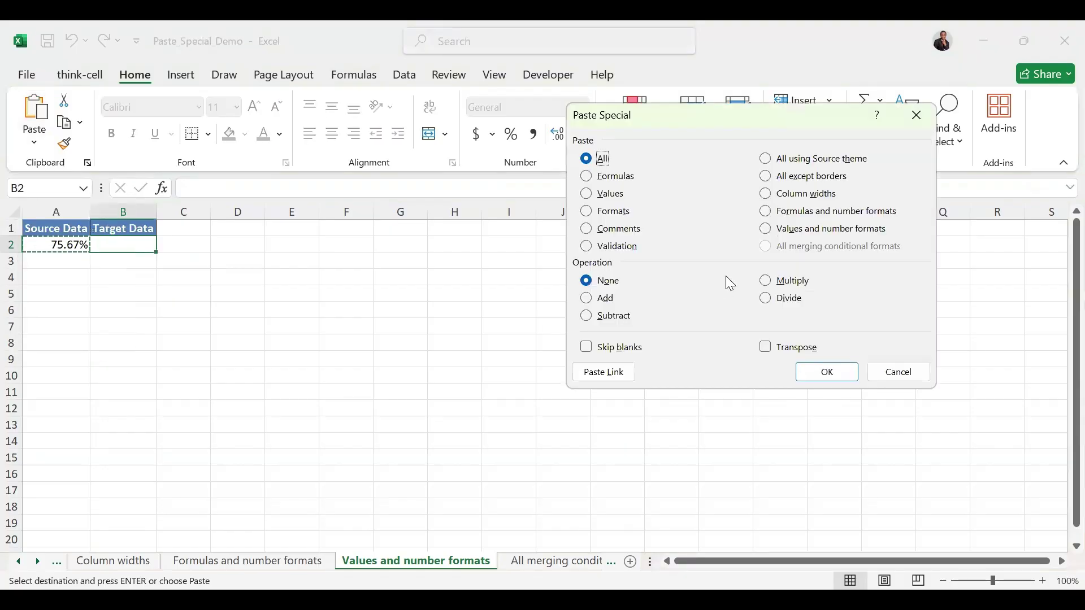
click(772, 231)
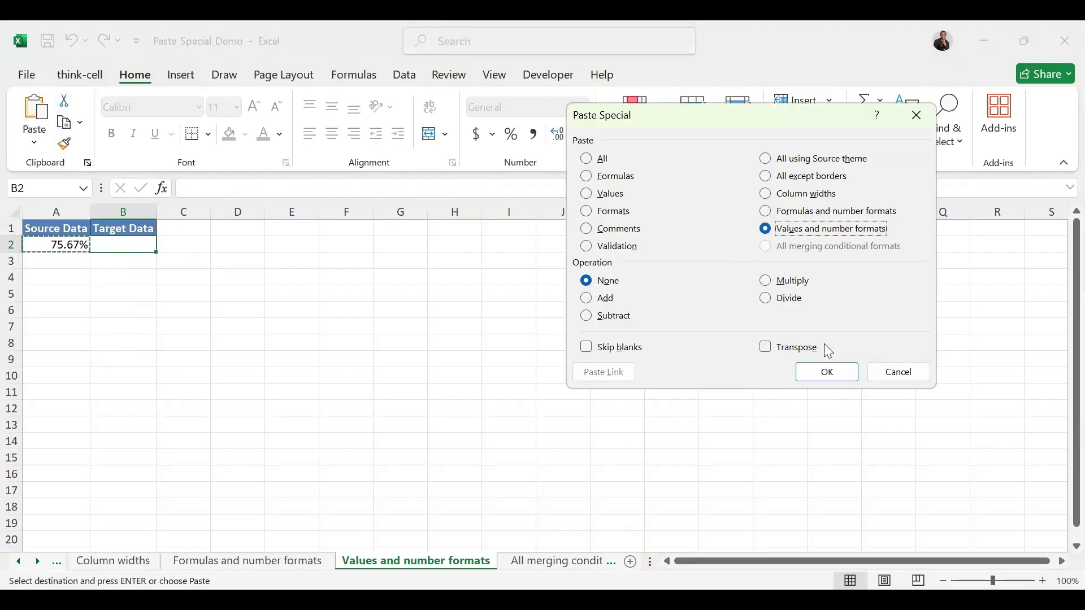
click(833, 370)
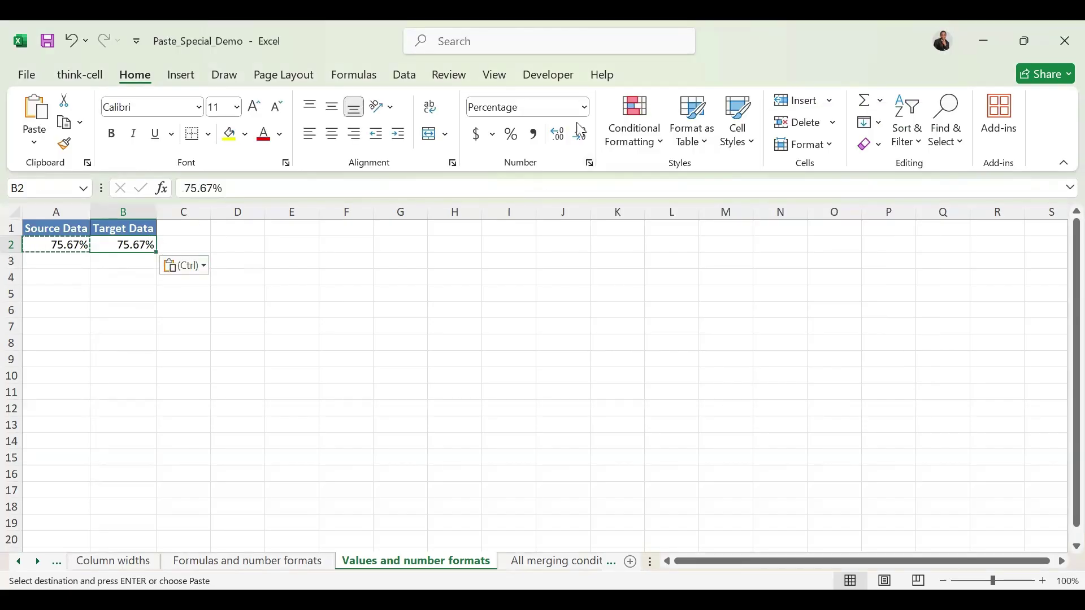
On the All merging conditional formats sheet, paste only the values of A2:A4 into B2:B4 using Paste Special, and undo the paste.
click(576, 562)
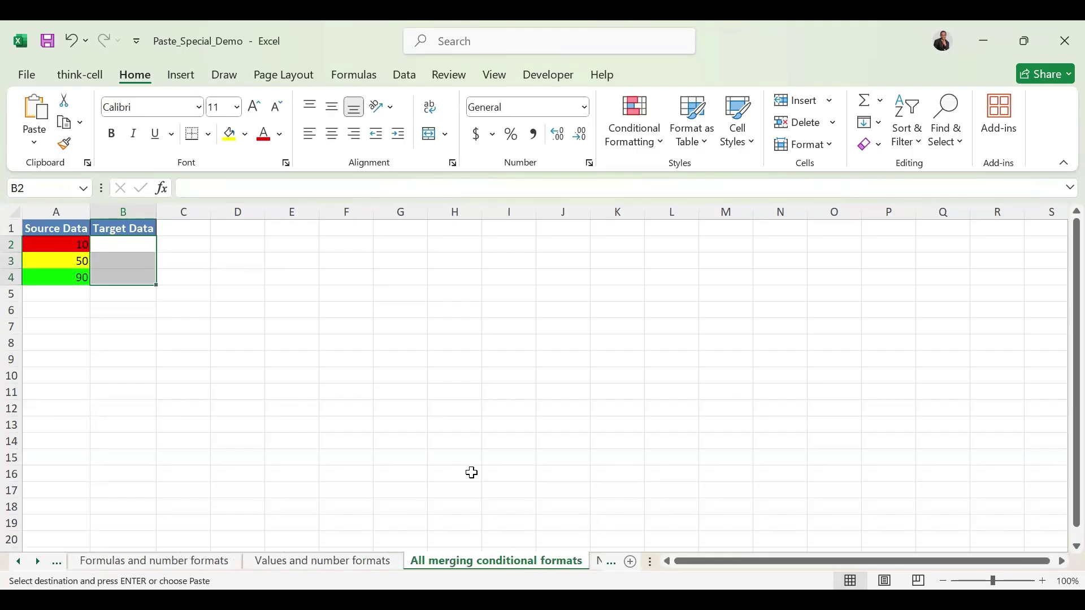
click(68, 249)
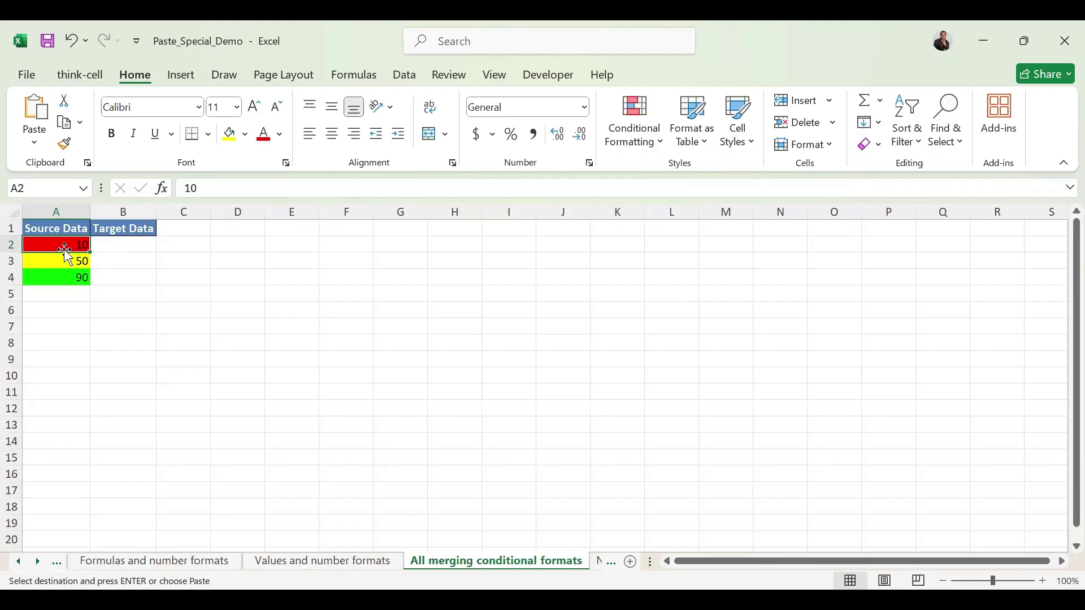
drag(65, 245, 67, 275)
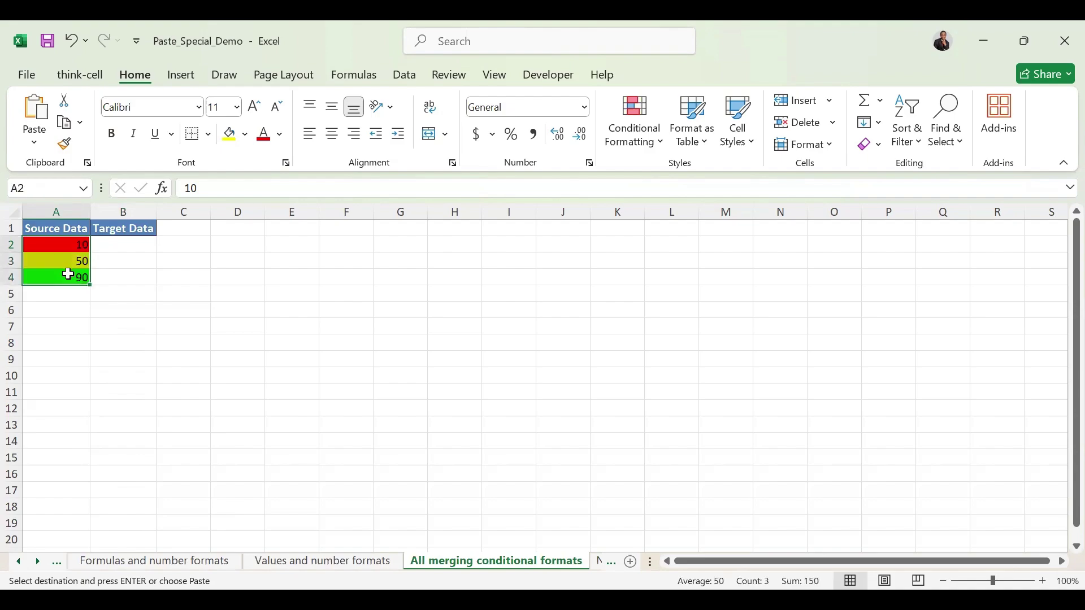
key(ctrl+c)
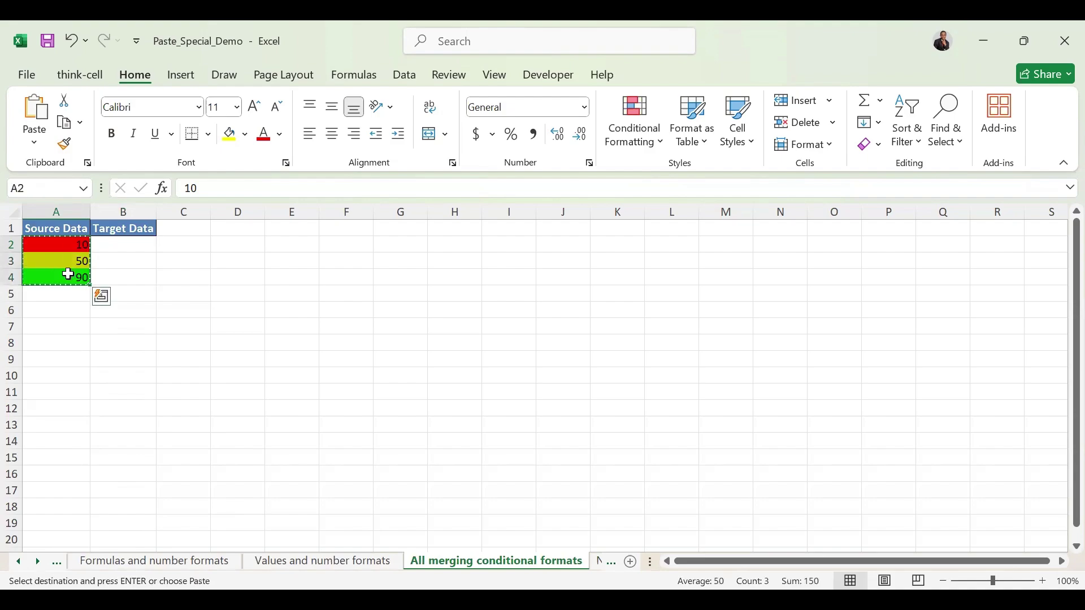
click(100, 244)
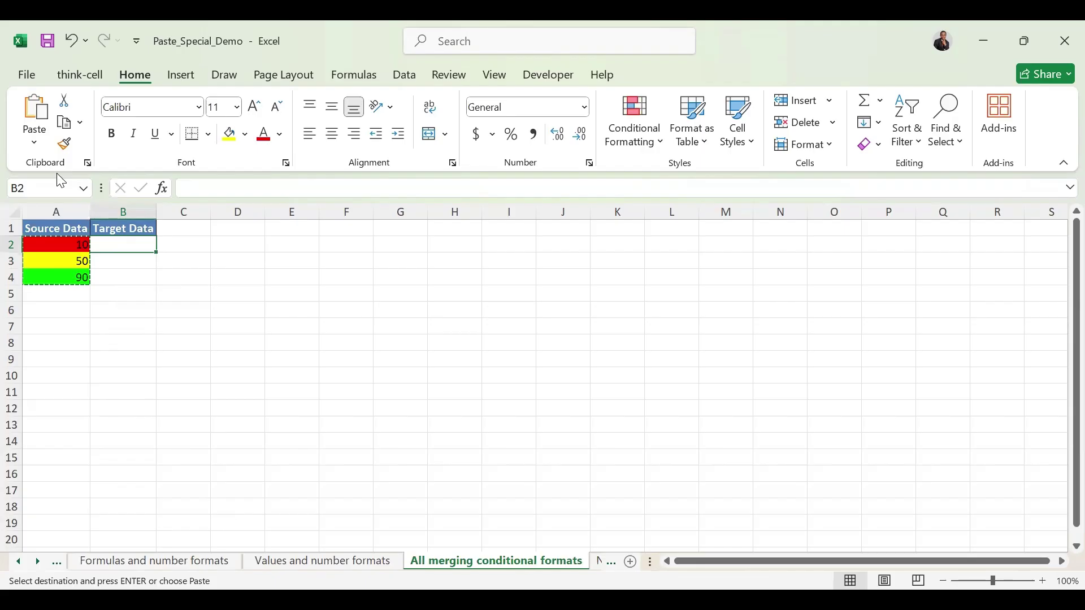
click(34, 143)
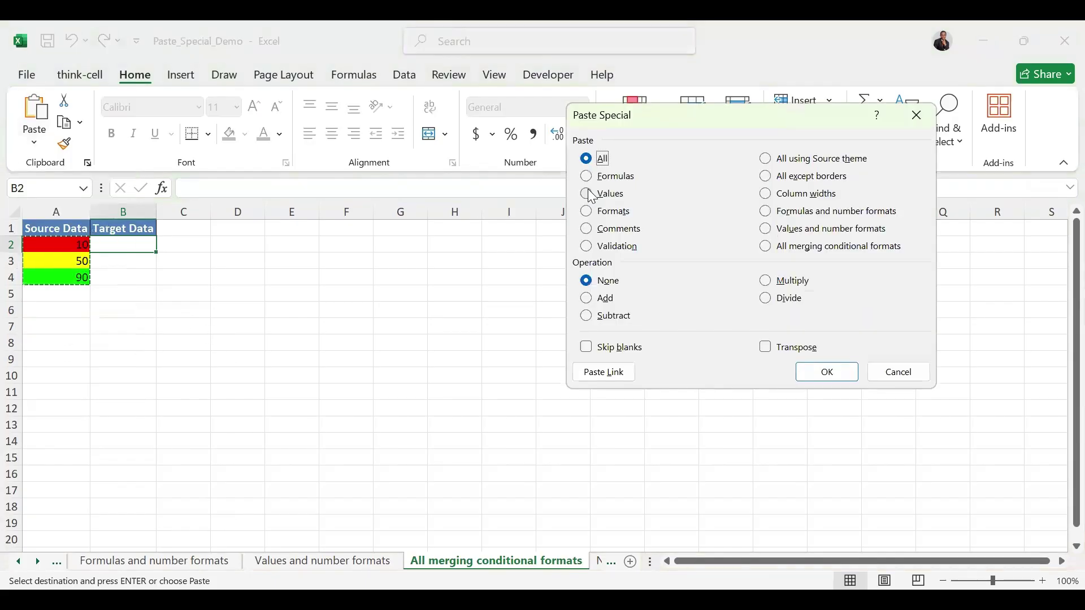
click(586, 194)
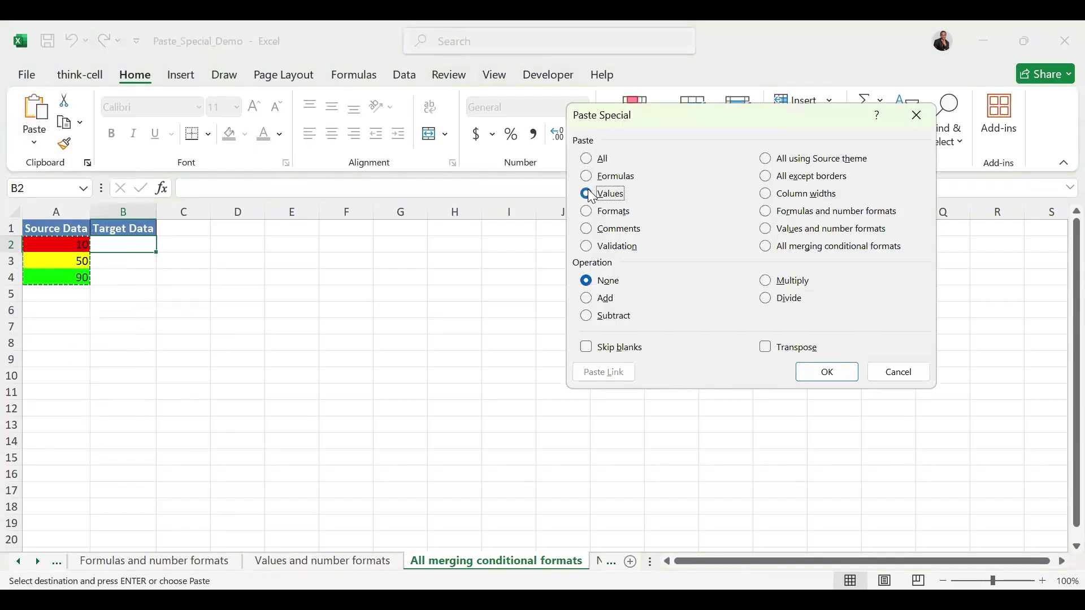
click(815, 370)
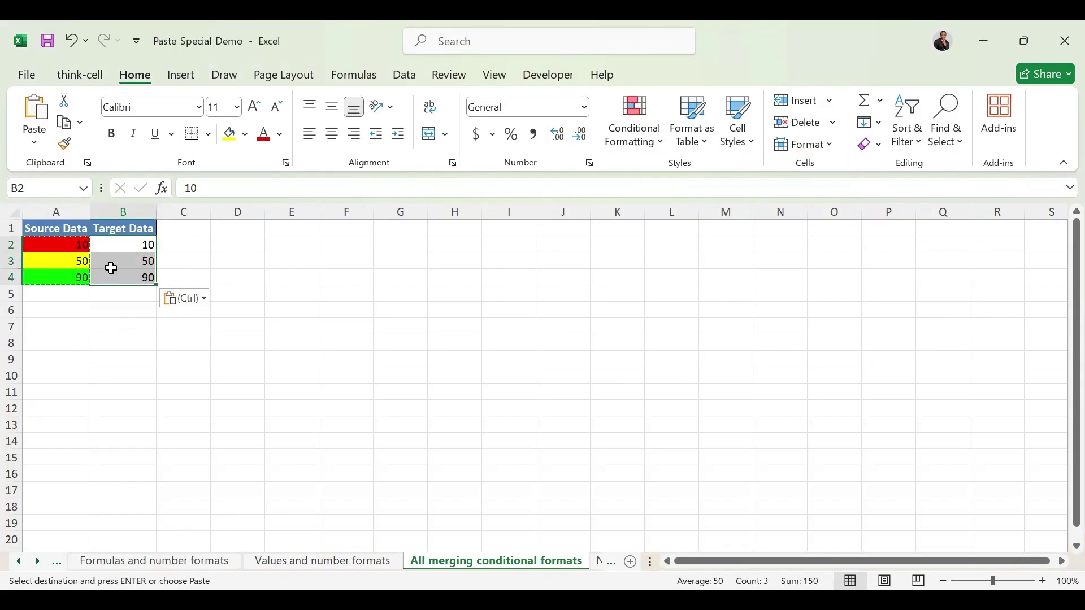
key(Delete)
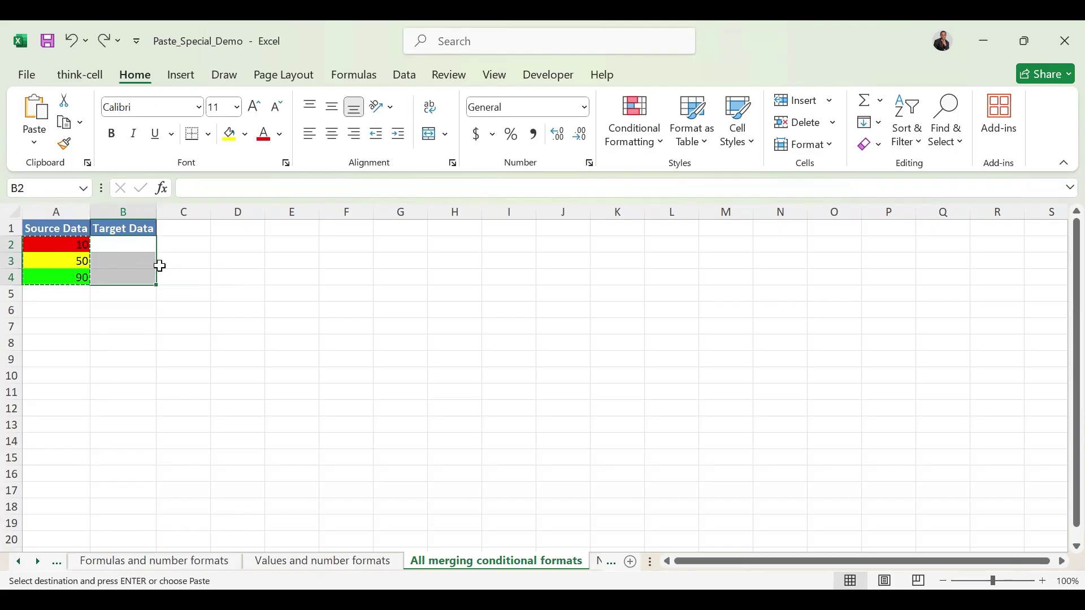
Copy A2:A4 again and paste it into B2:B4 with the Paste Special option All merging conditional formats.
click(34, 240)
key(Escape)
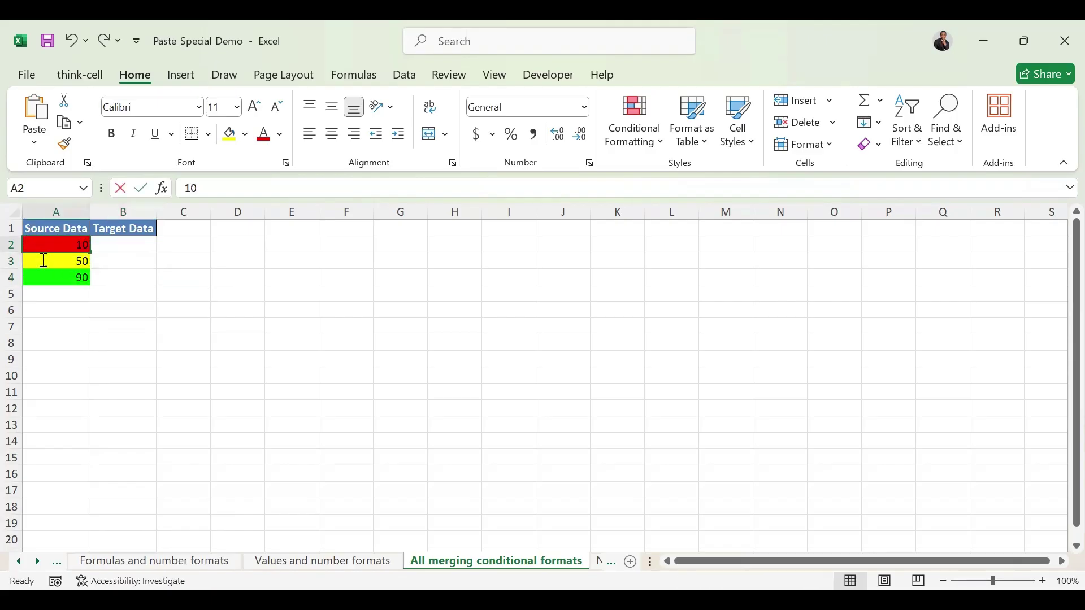
drag(34, 252, 69, 274)
key(ctrl+c)
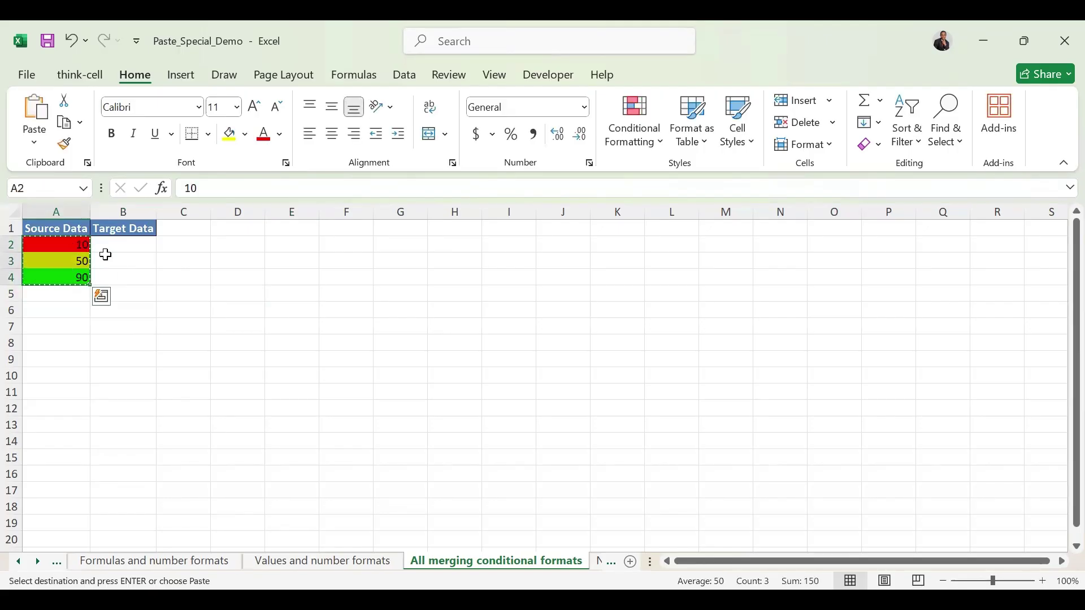
click(106, 246)
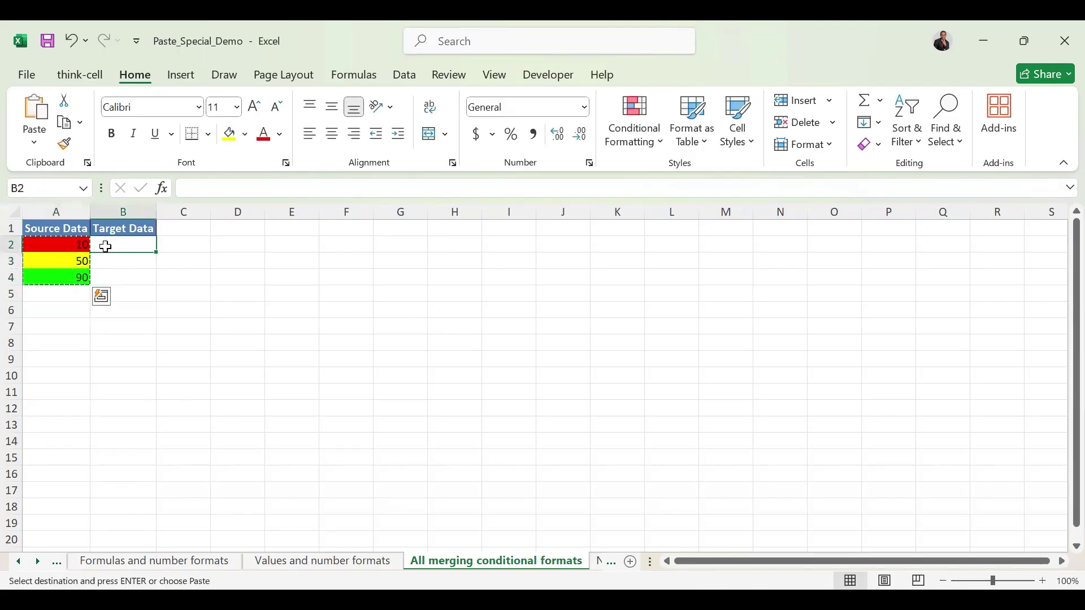
click(35, 138)
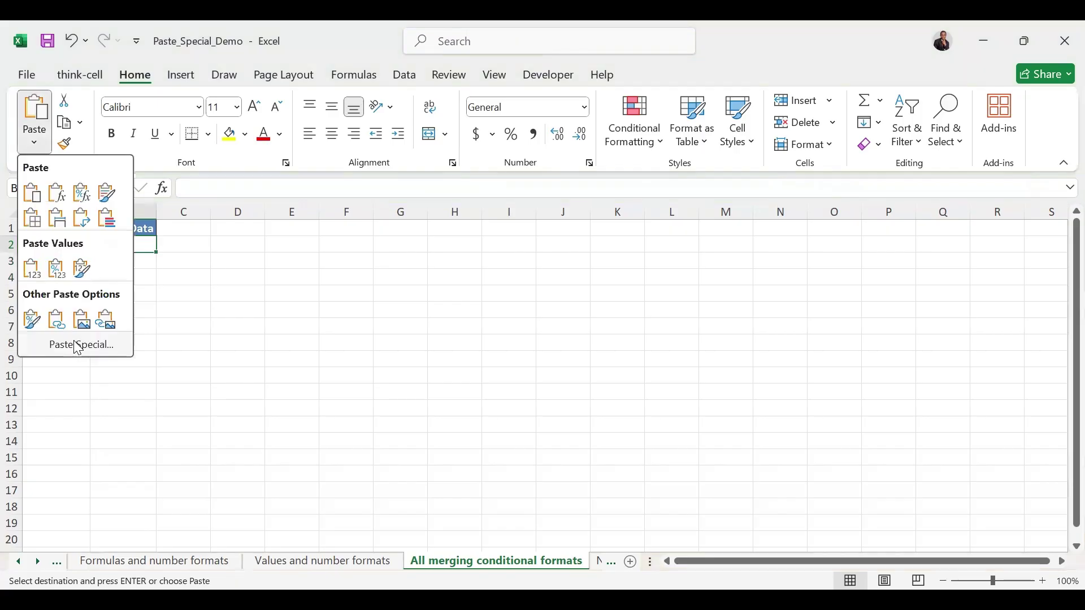
click(78, 346)
click(768, 248)
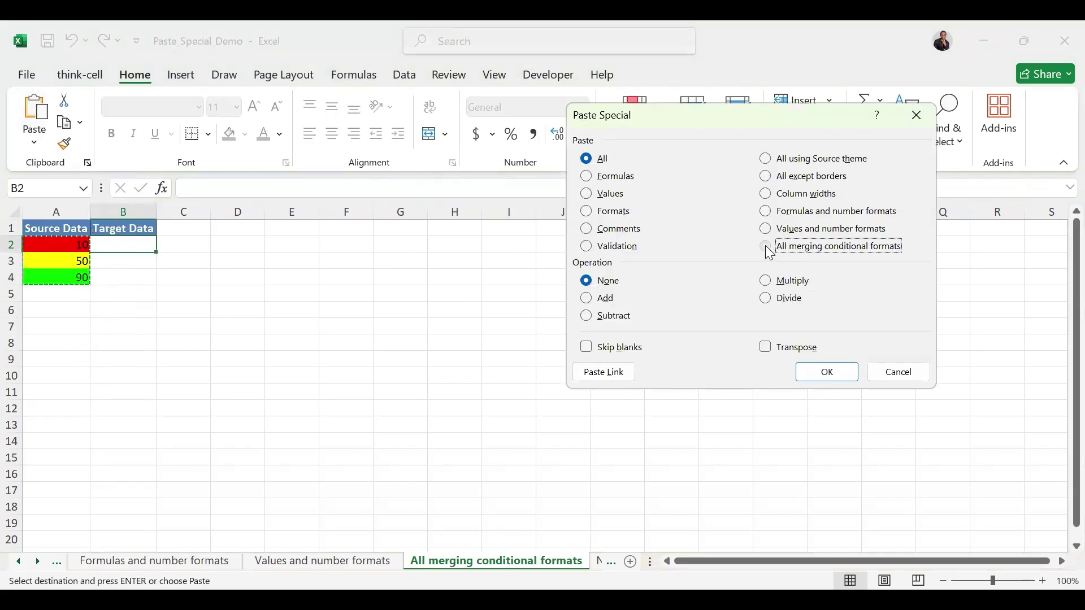
click(828, 374)
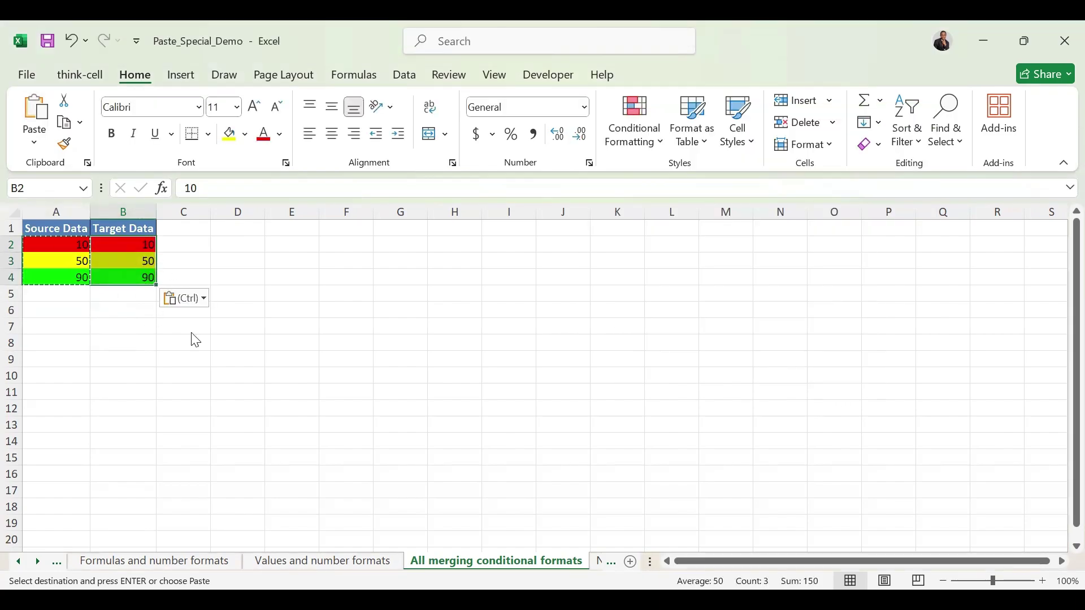
On the None sheet, copy A2 and paste it into B2 using Paste Special with All and the operation None.
click(601, 562)
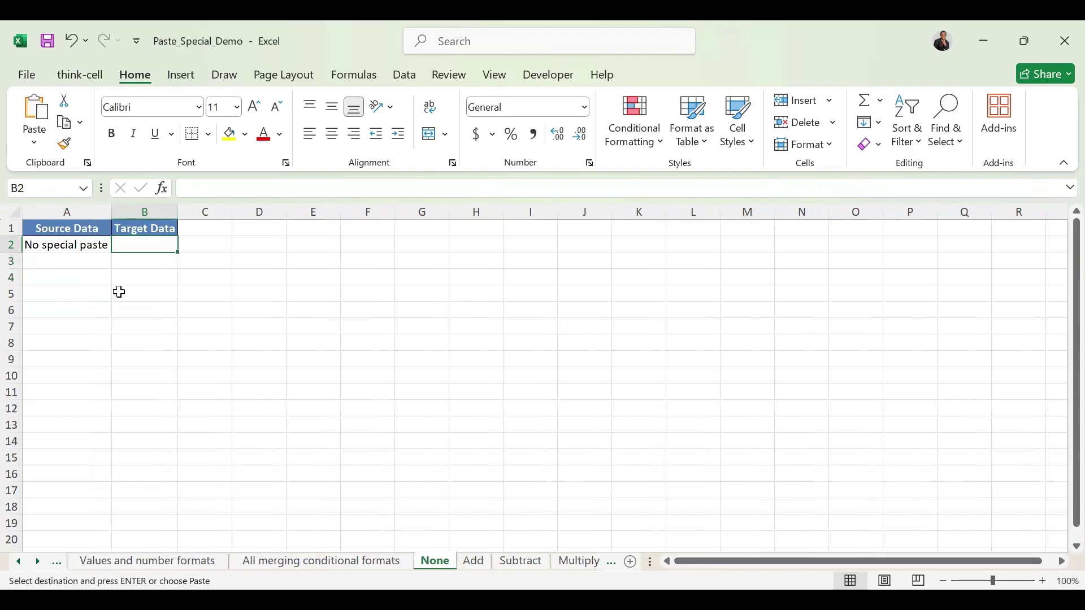
click(69, 248)
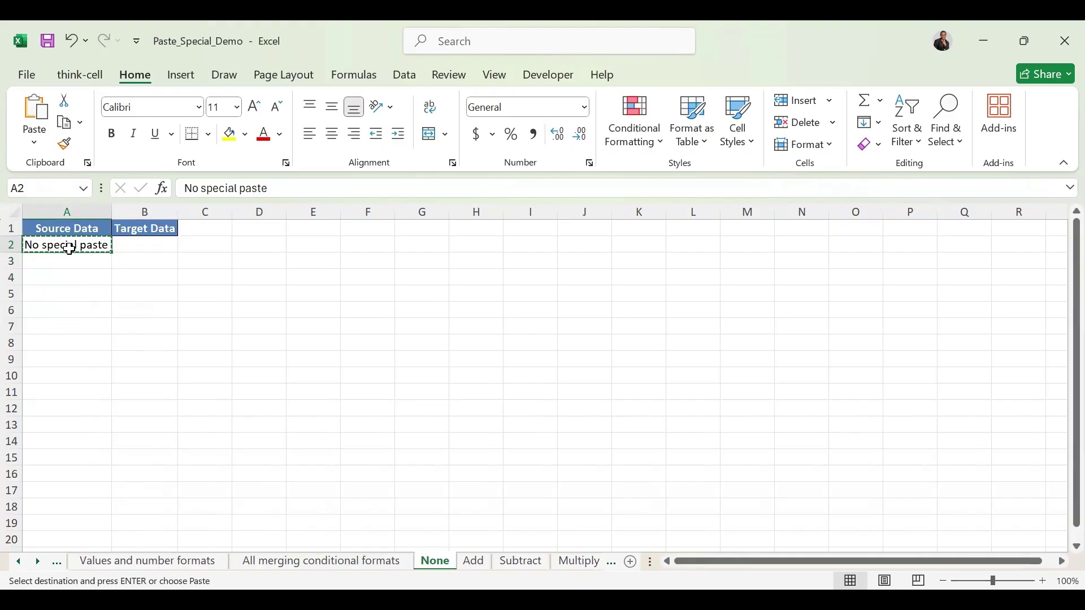
click(158, 247)
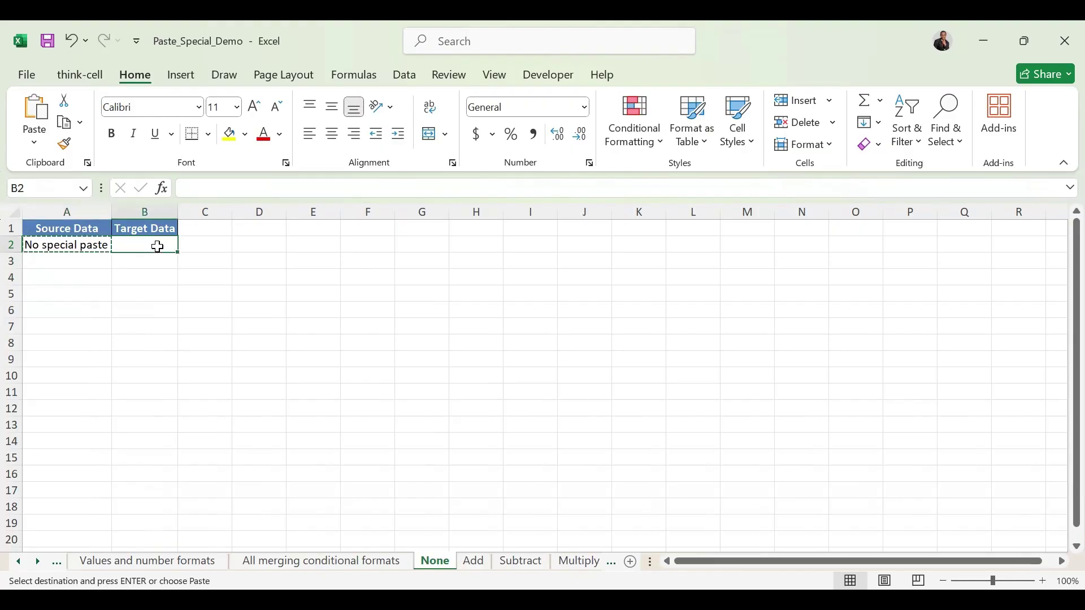
click(35, 144)
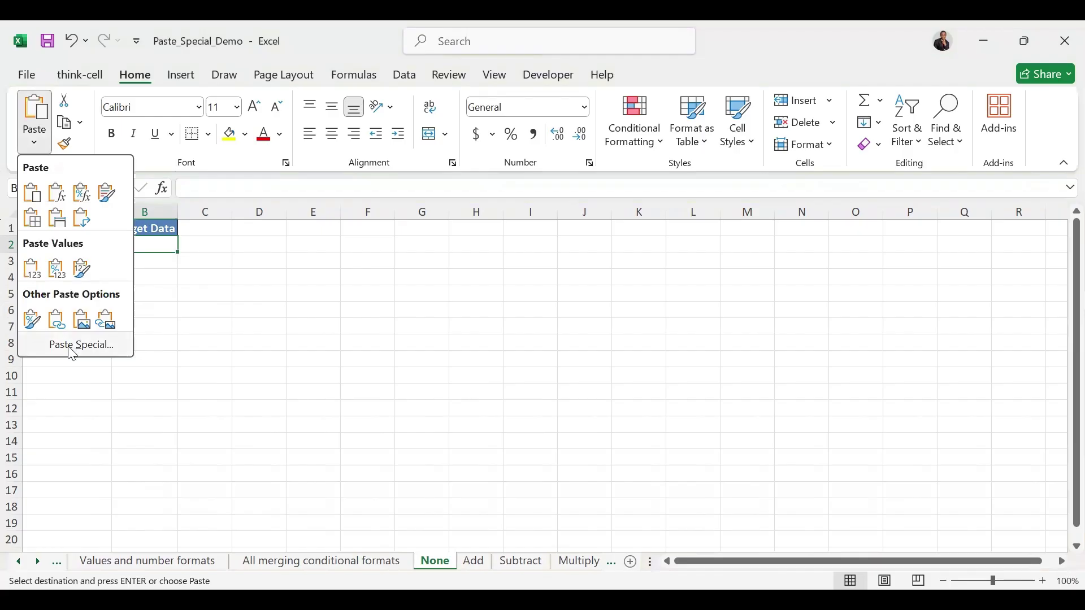
click(72, 346)
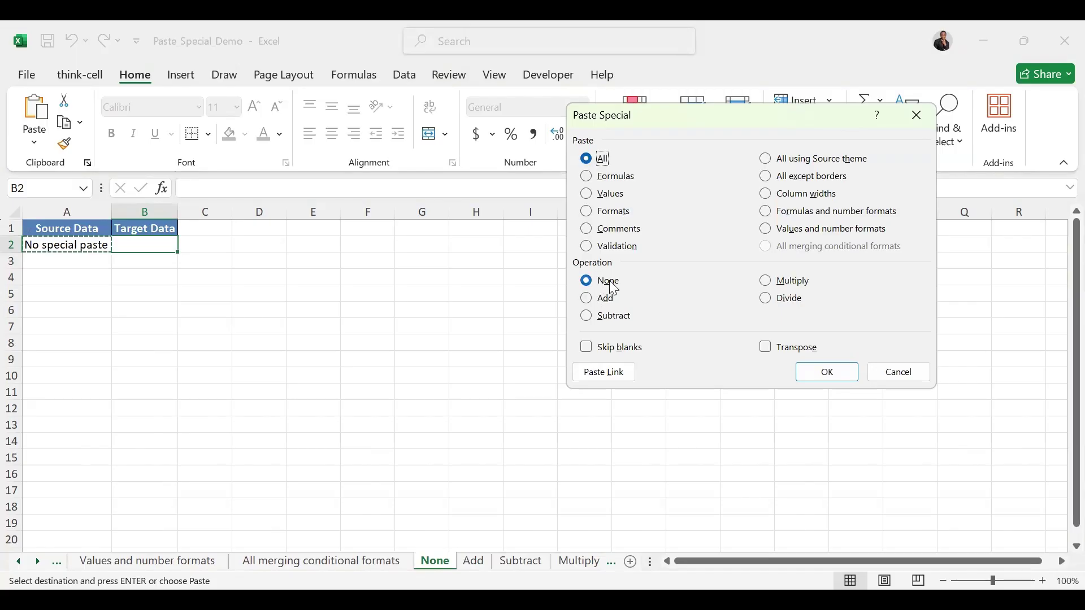
click(819, 375)
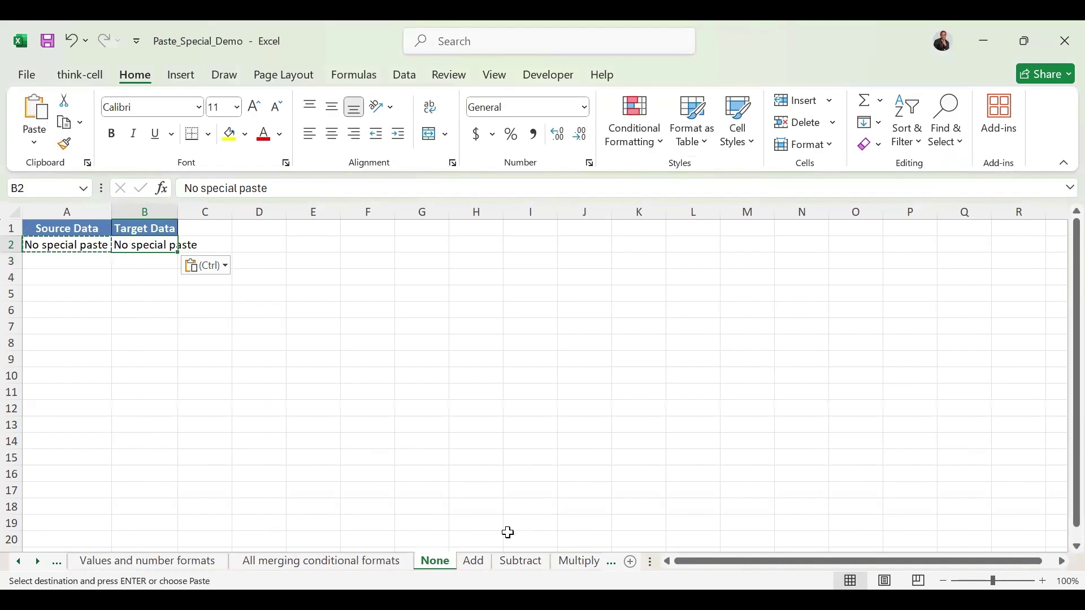
On the Add sheet, copy A2, paste it onto B2 using Paste Special with the Add operation, and fill B2 down to B3.
click(469, 564)
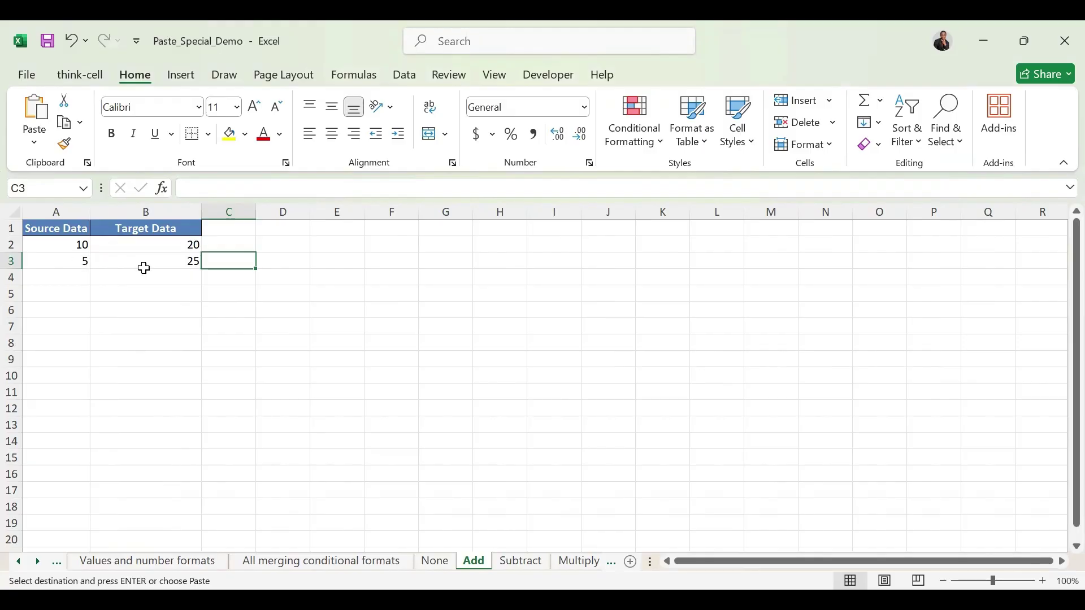
click(193, 261)
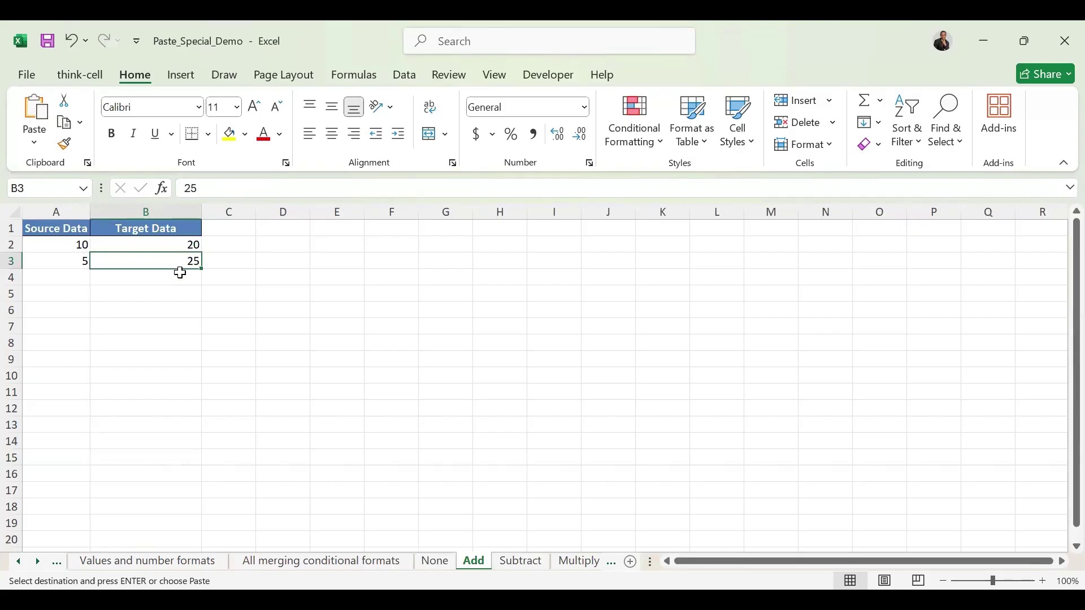
click(71, 244)
key(ctrl+c)
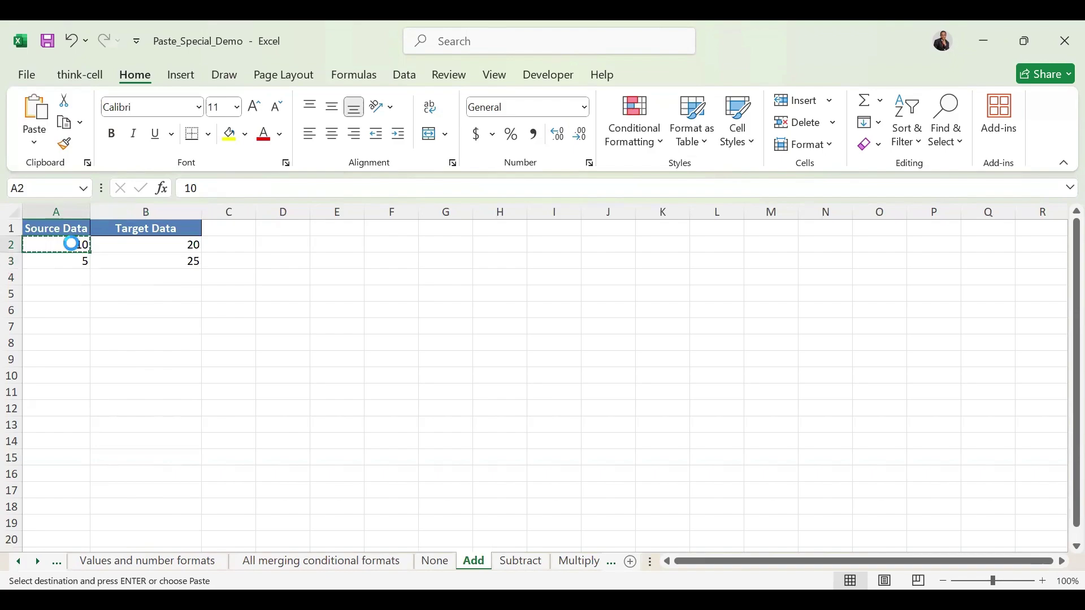
click(146, 247)
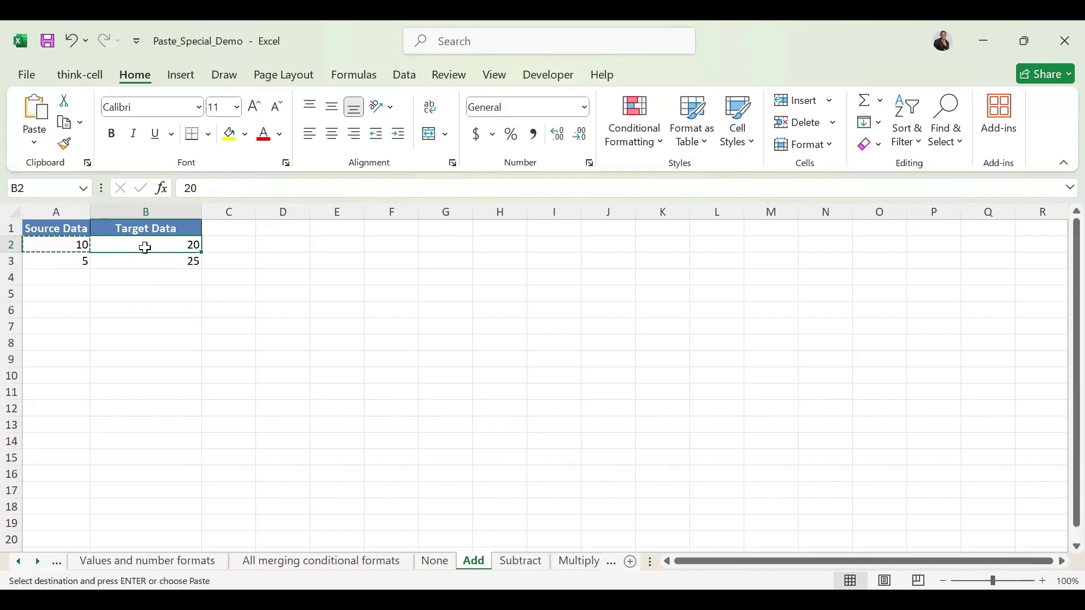
click(36, 141)
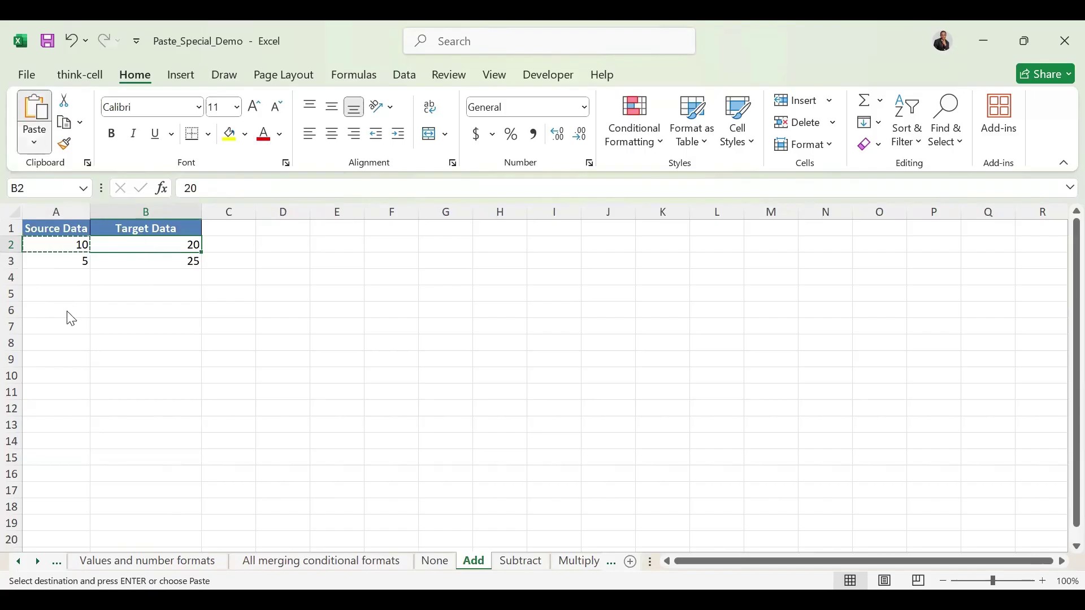
click(71, 353)
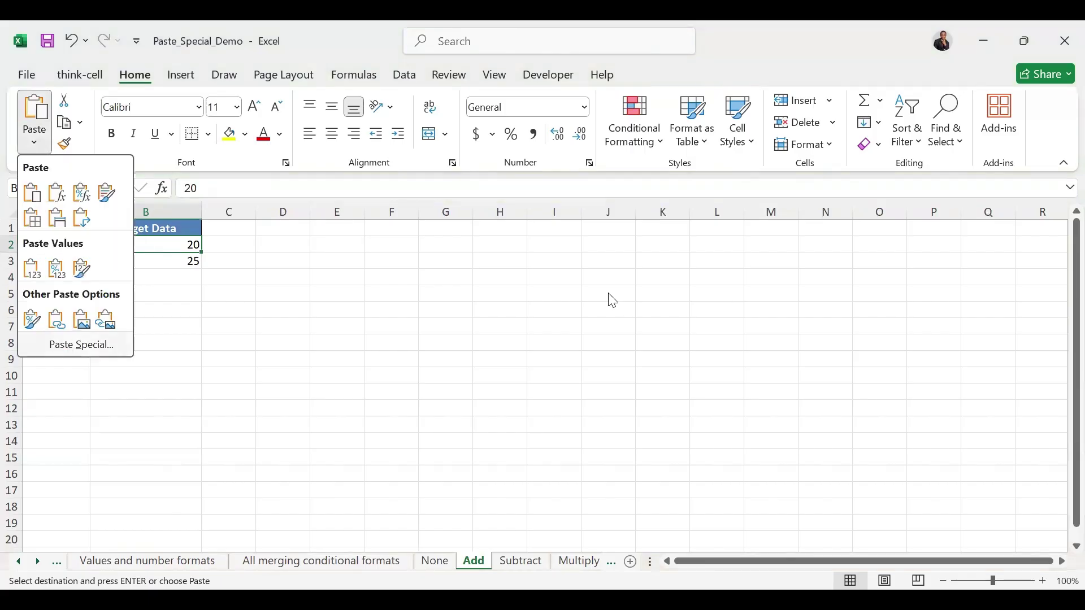
click(588, 299)
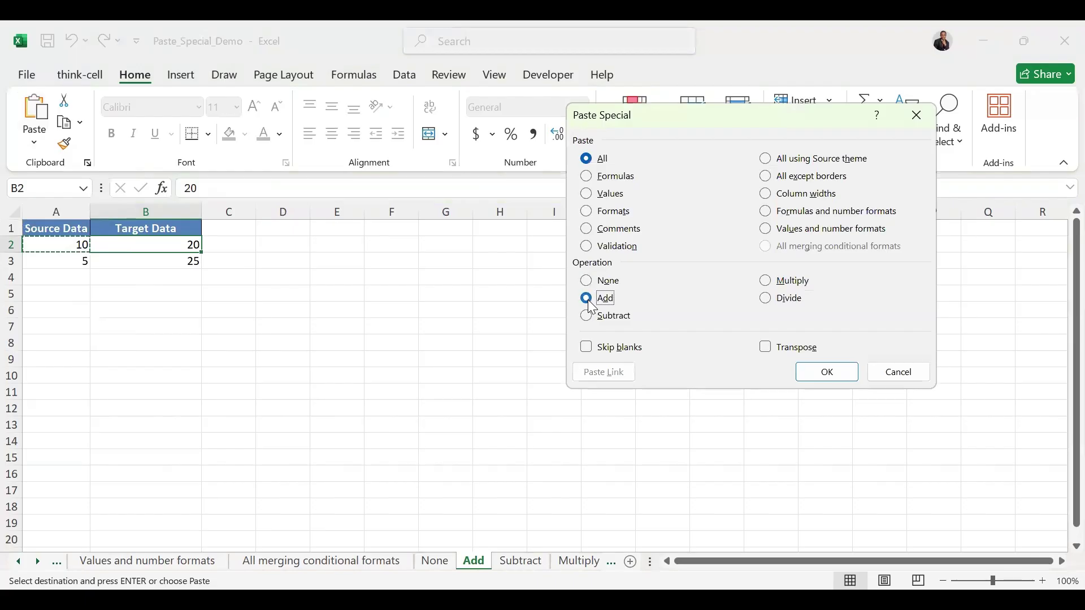
click(829, 373)
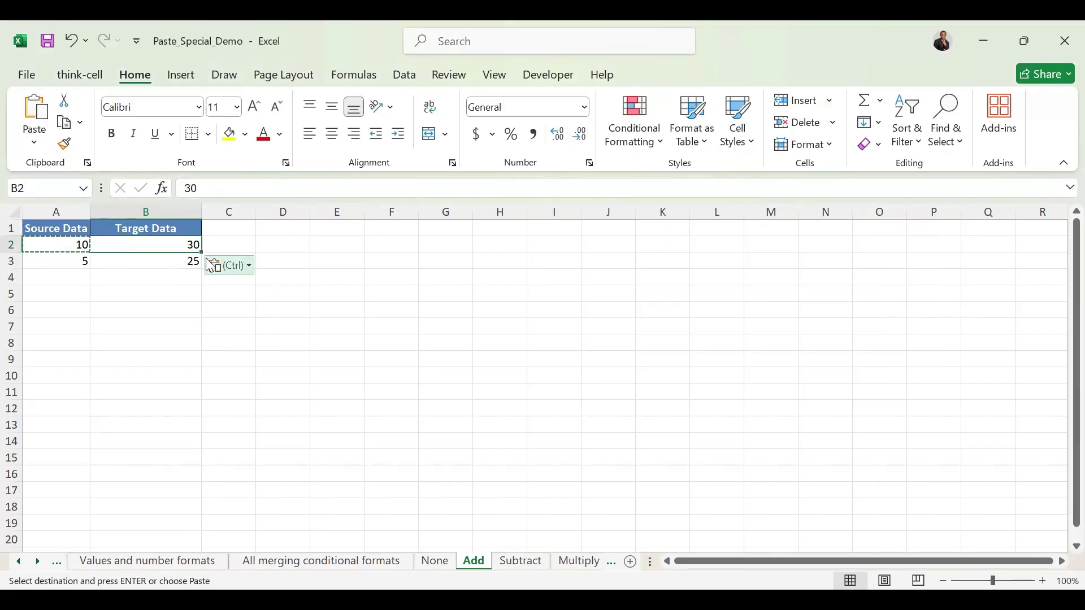
drag(201, 253, 203, 264)
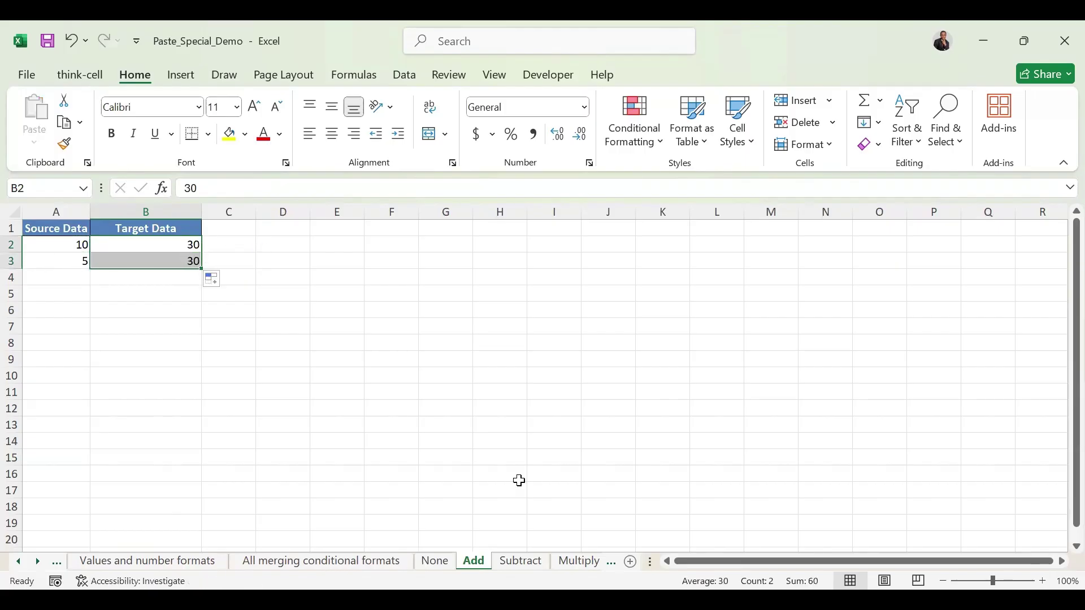
On the Subtract sheet, copy A2:A3 and paste it onto B2:B3 using Paste Special with the Subtract operation.
click(520, 560)
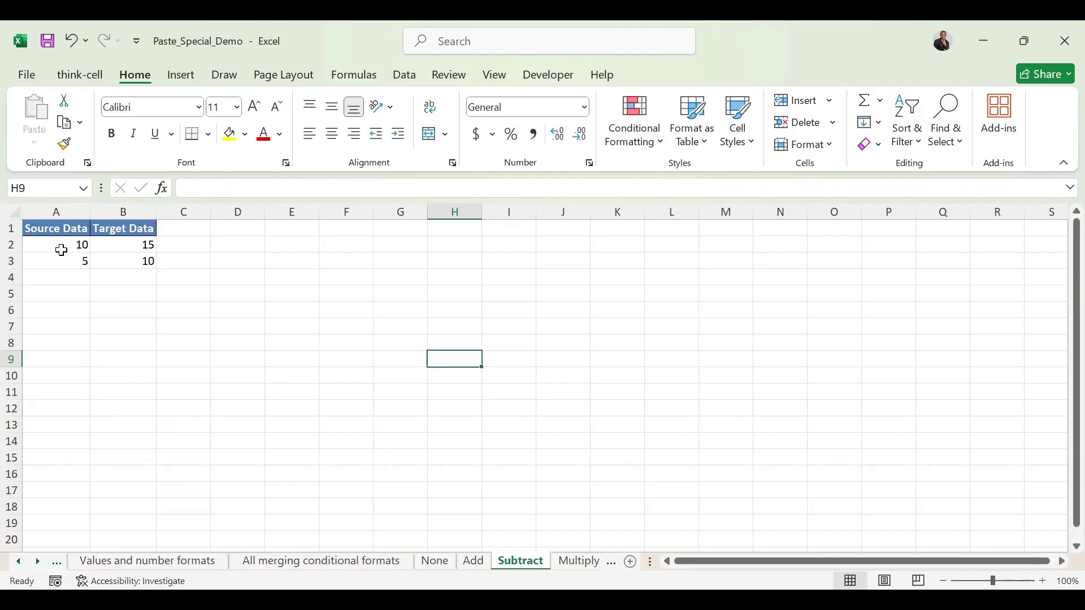
drag(61, 250, 66, 260)
key(ctrl+c)
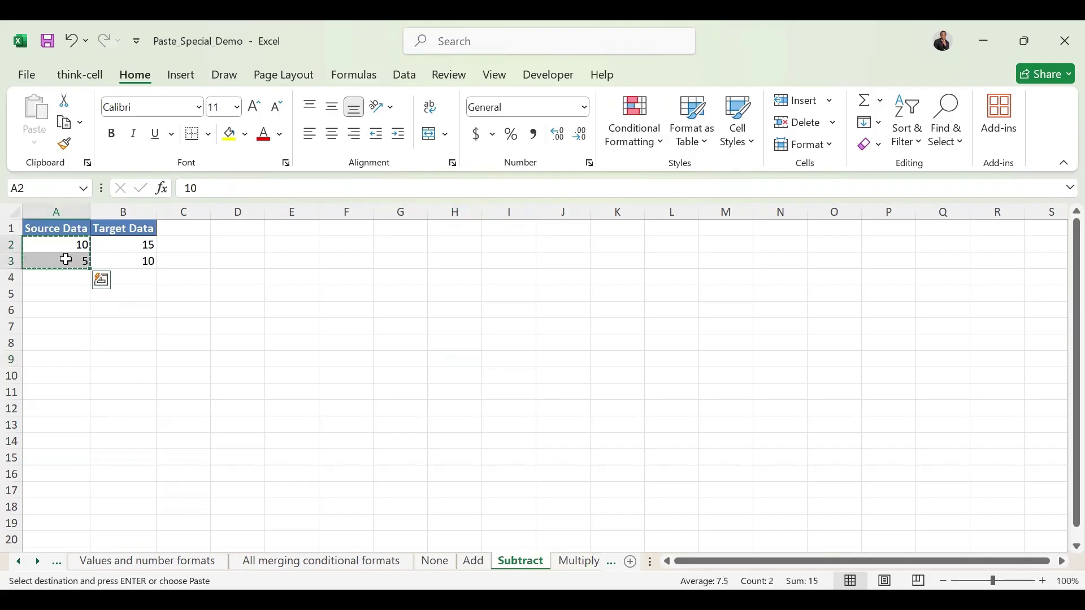
click(119, 248)
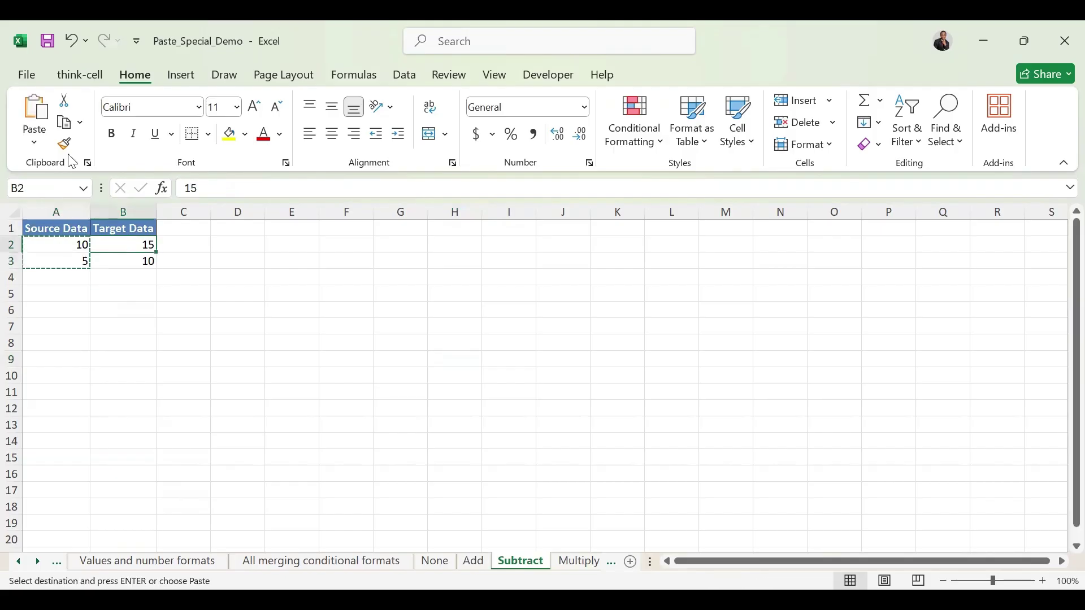
click(33, 141)
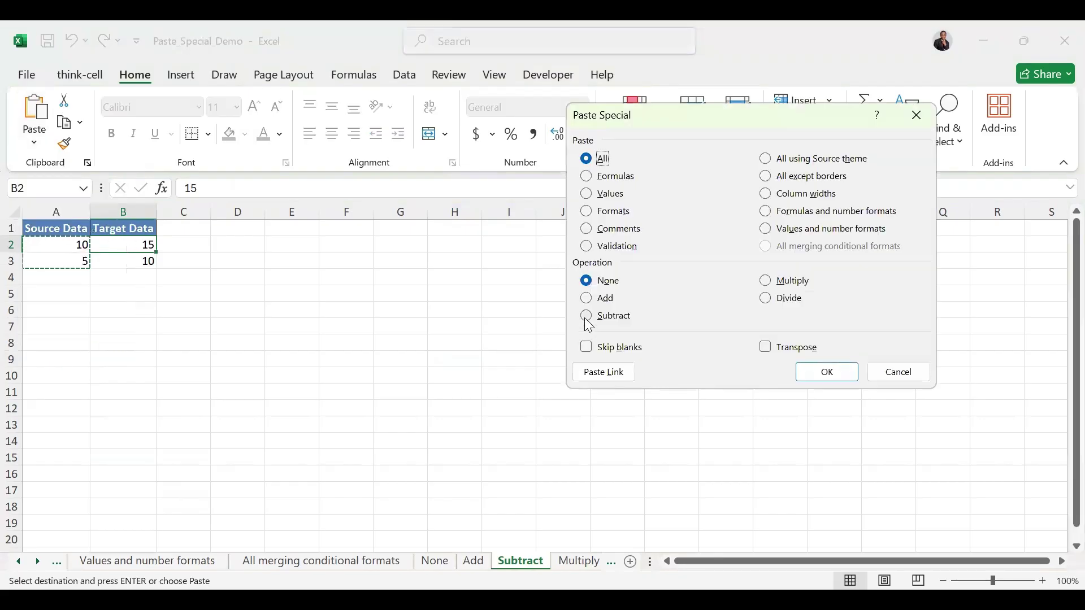
click(586, 316)
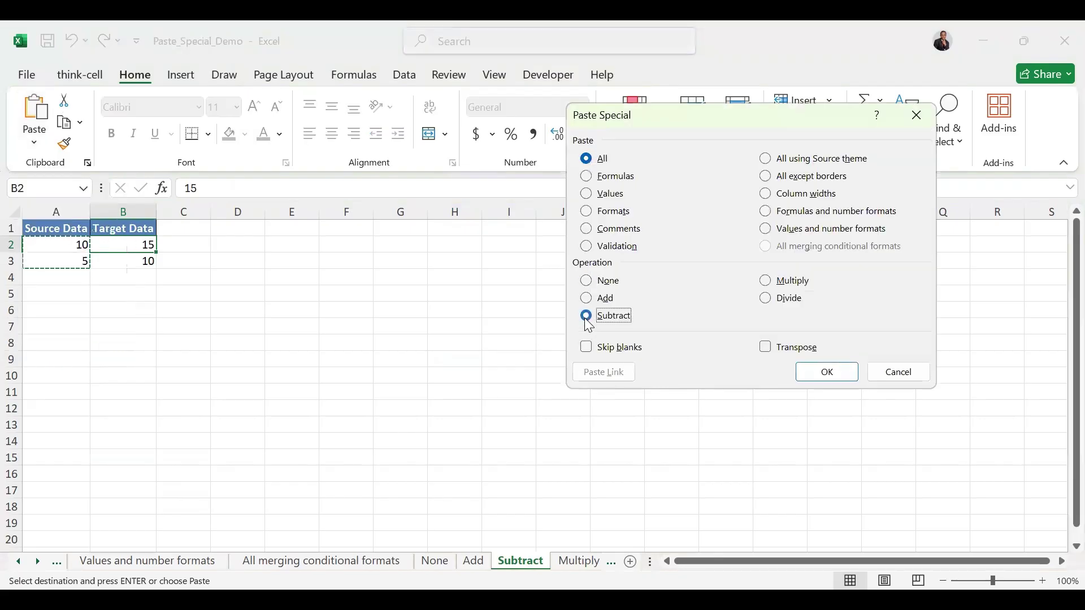
click(828, 370)
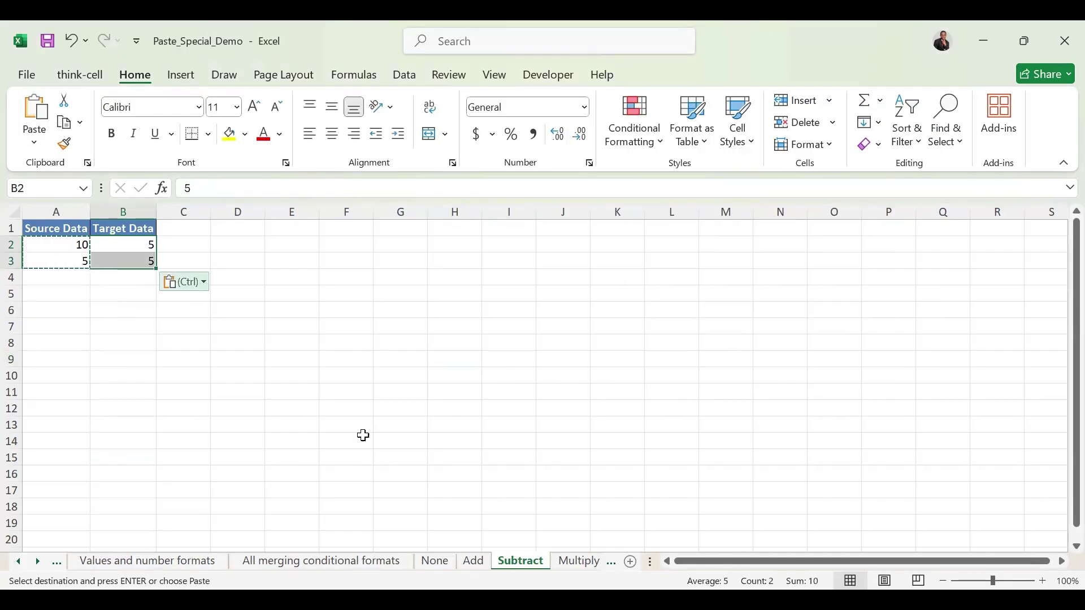
On the Multiply sheet, copy A2:A3 and paste it onto B2:B3 using Paste Special with the Multiply operation.
click(580, 563)
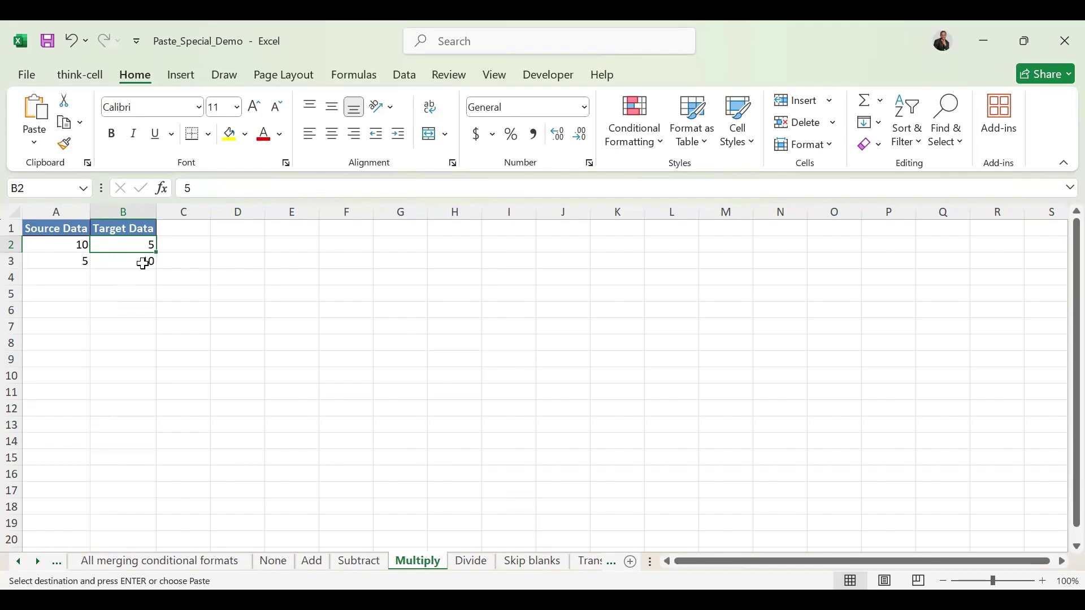
click(62, 244)
shift+click(65, 257)
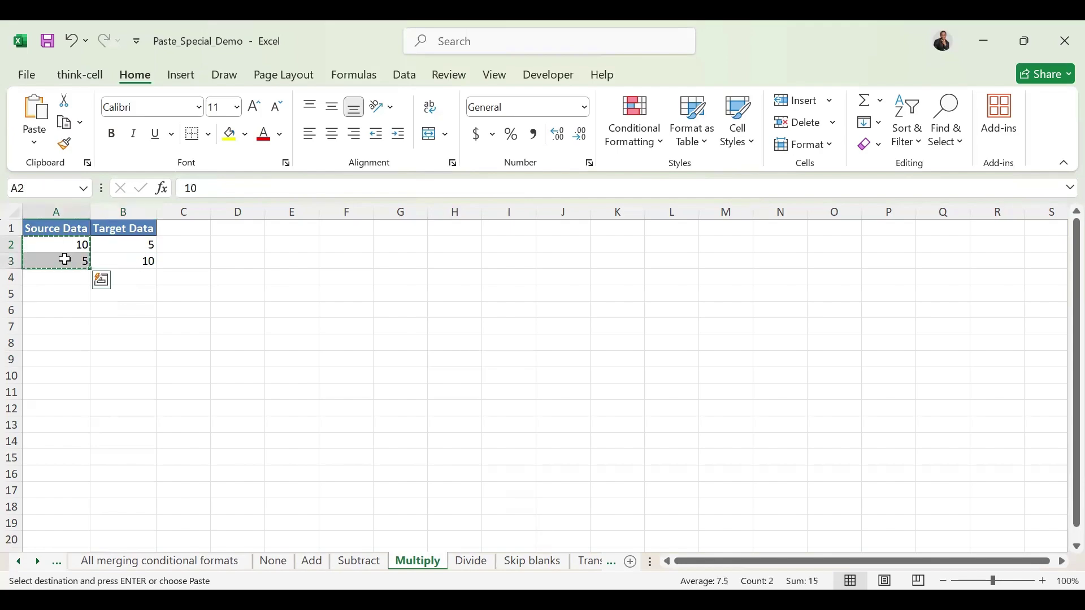
key(ctrl+c)
click(142, 238)
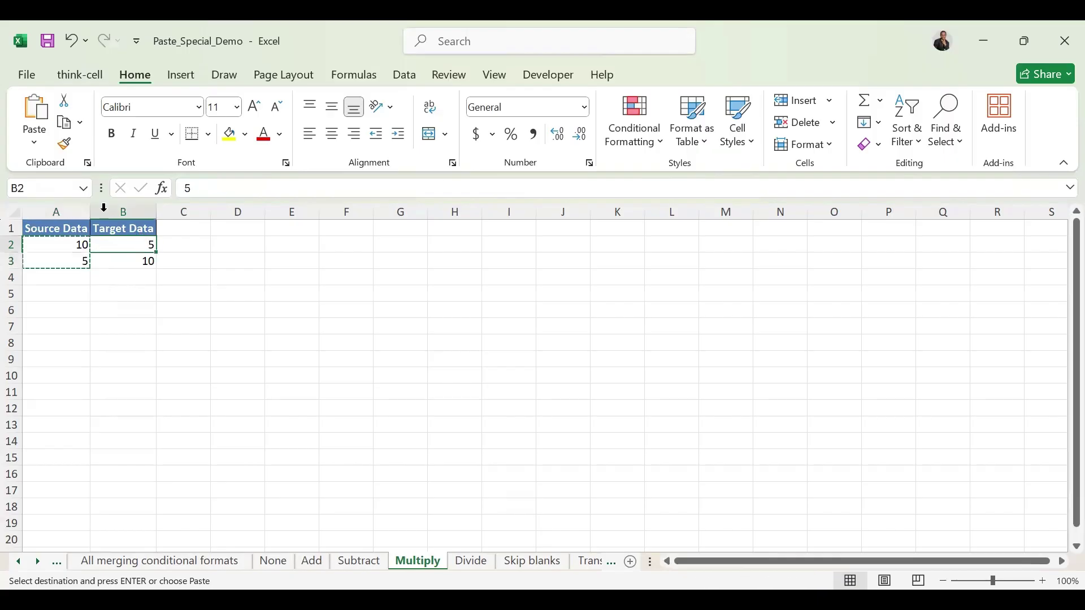
click(35, 145)
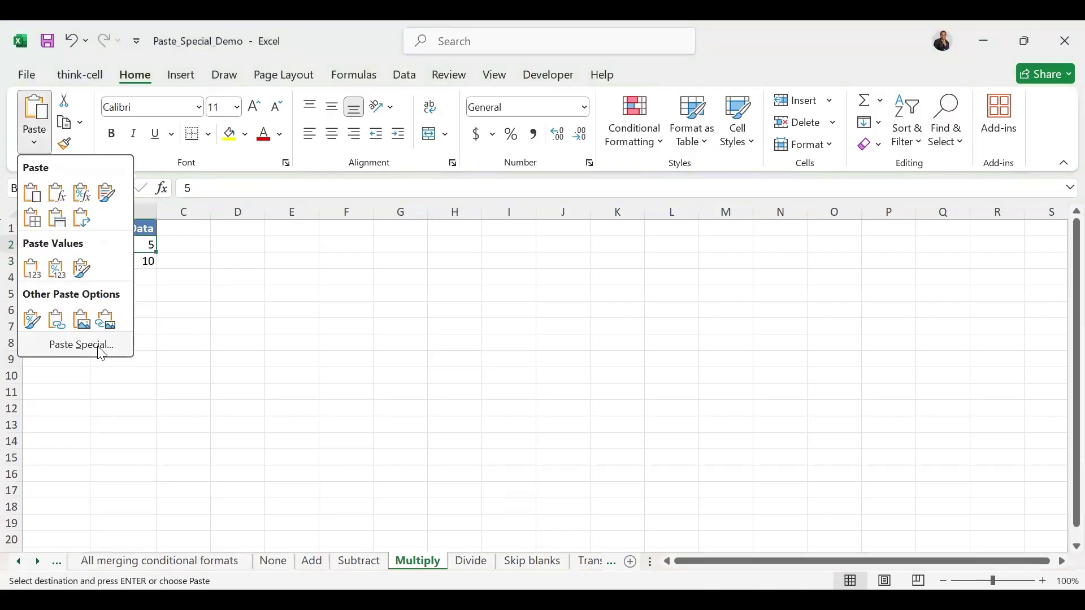
click(100, 349)
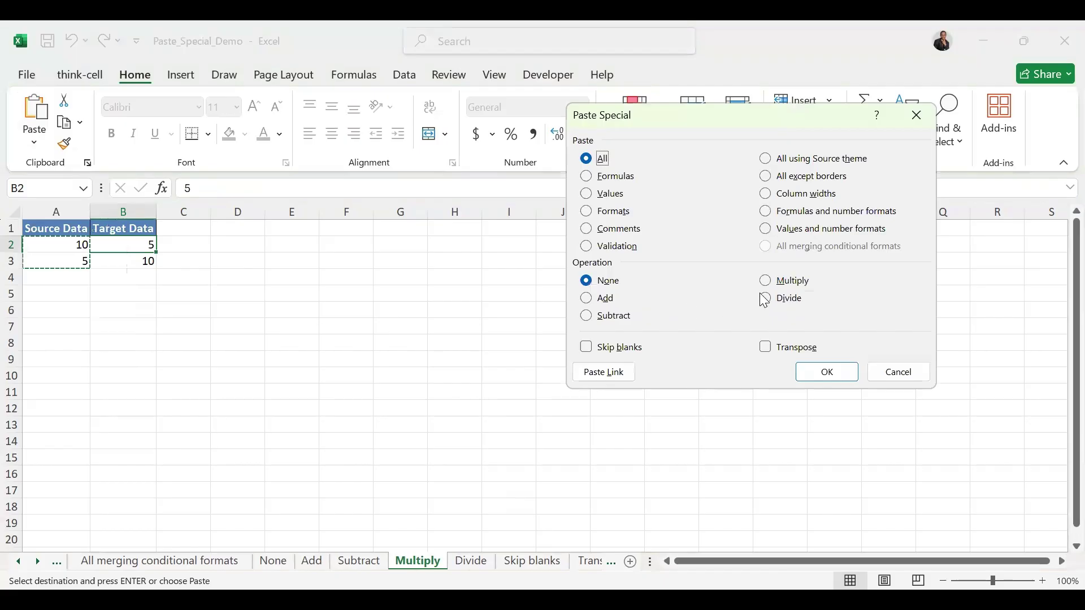
click(768, 283)
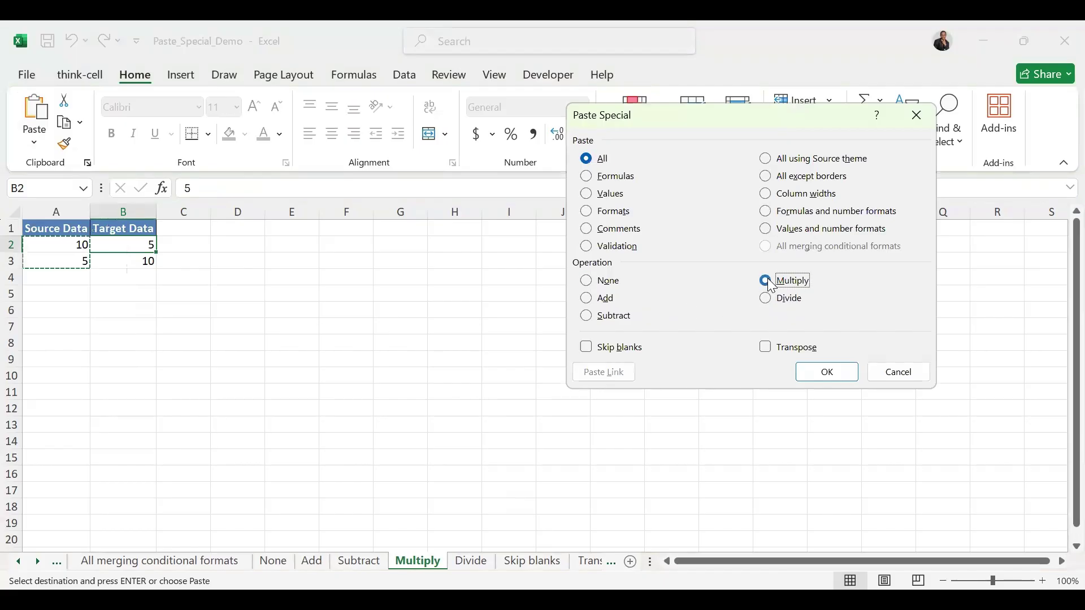
click(814, 375)
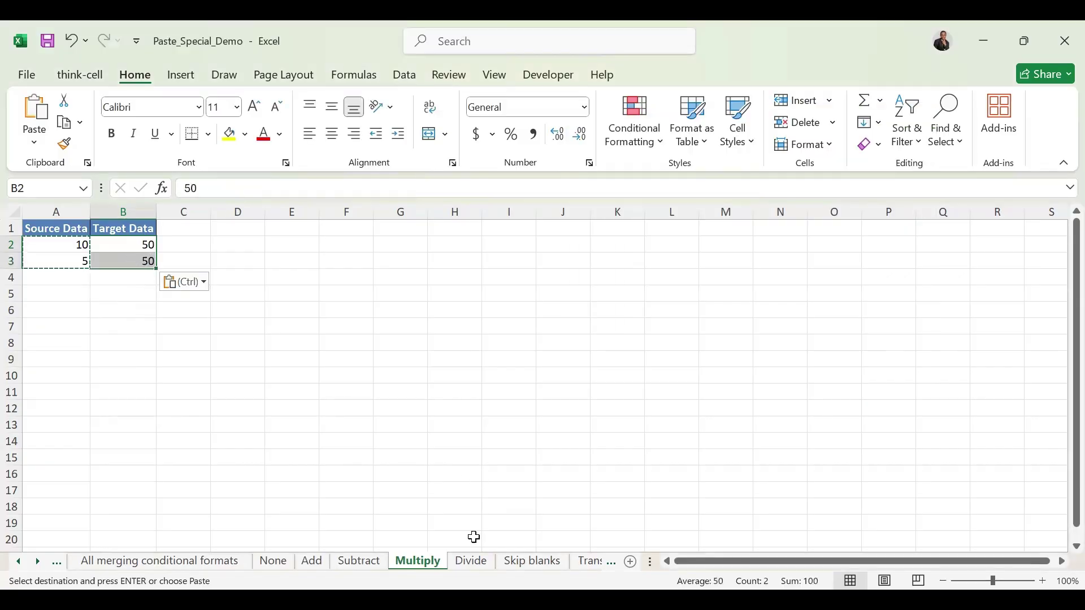
On the Divide sheet, copy A2:A3 and paste it onto B2:B3 using Paste Special with the Divide operation.
click(462, 561)
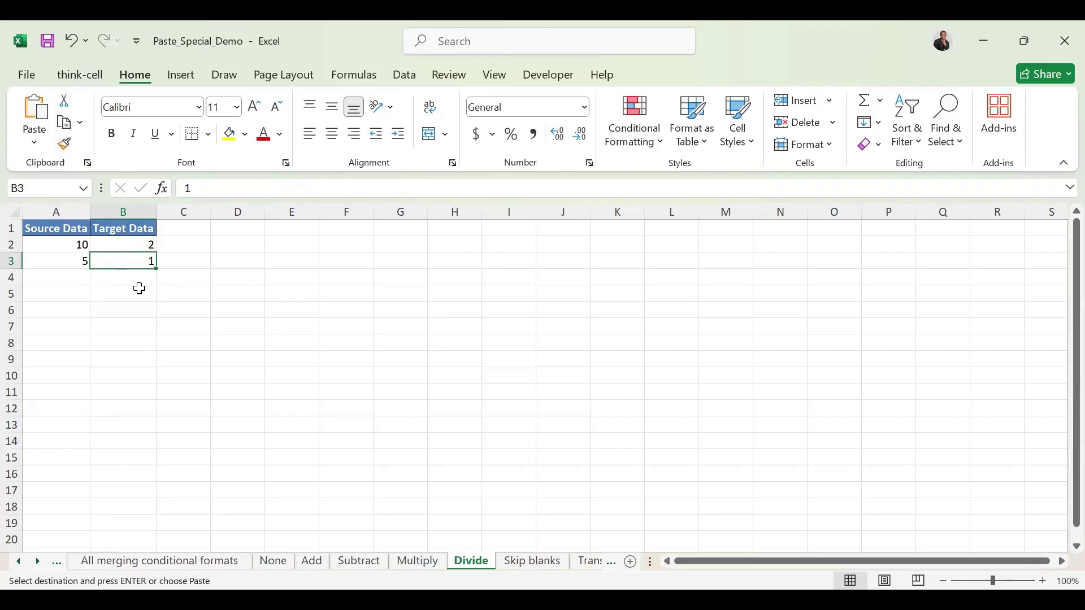
drag(72, 243, 71, 260)
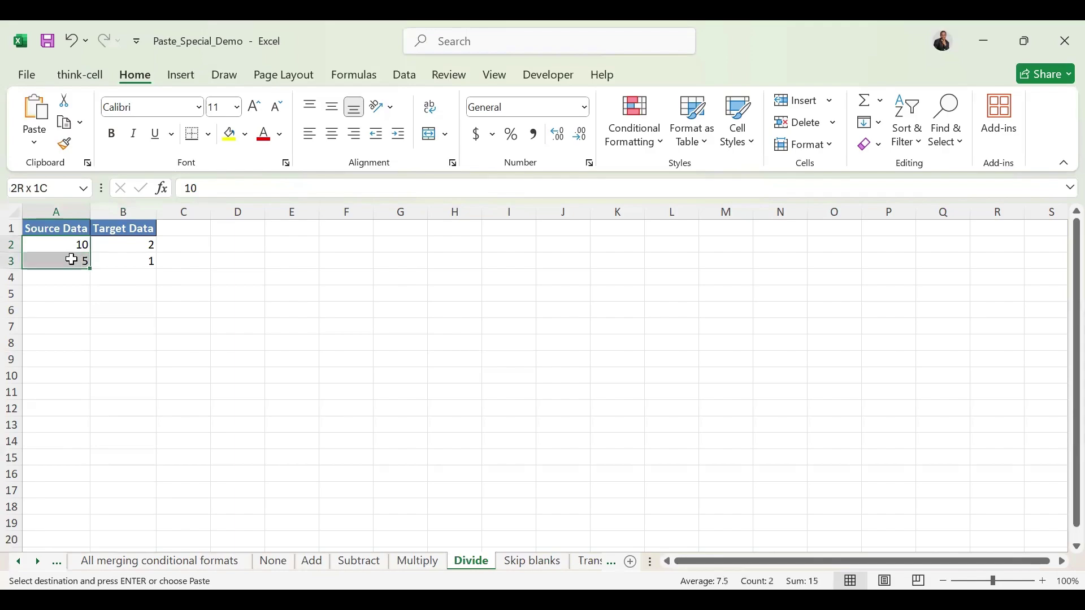
key(ctrl+c)
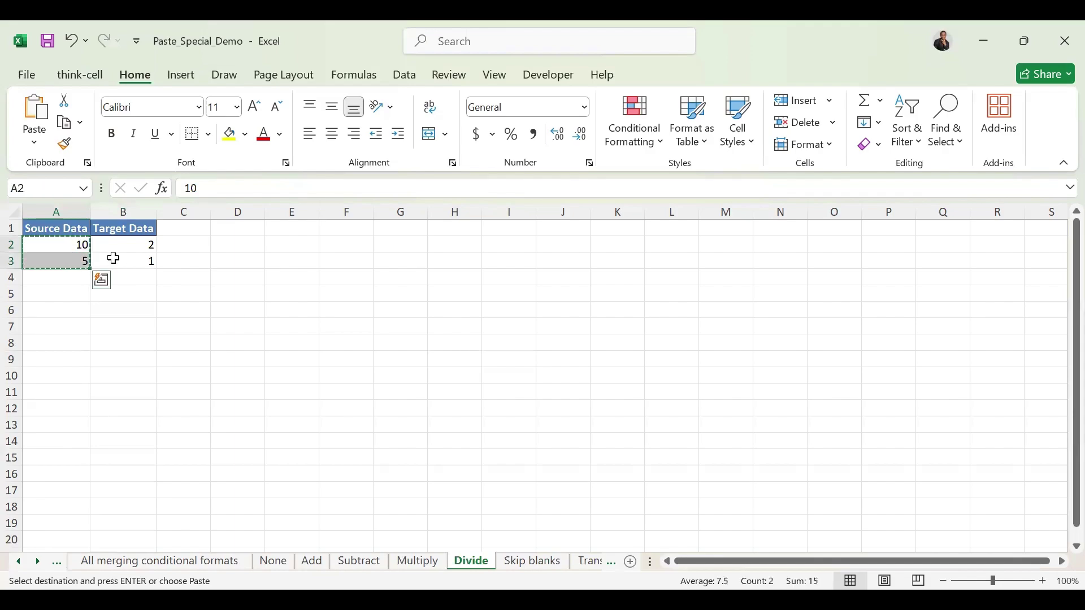
click(118, 237)
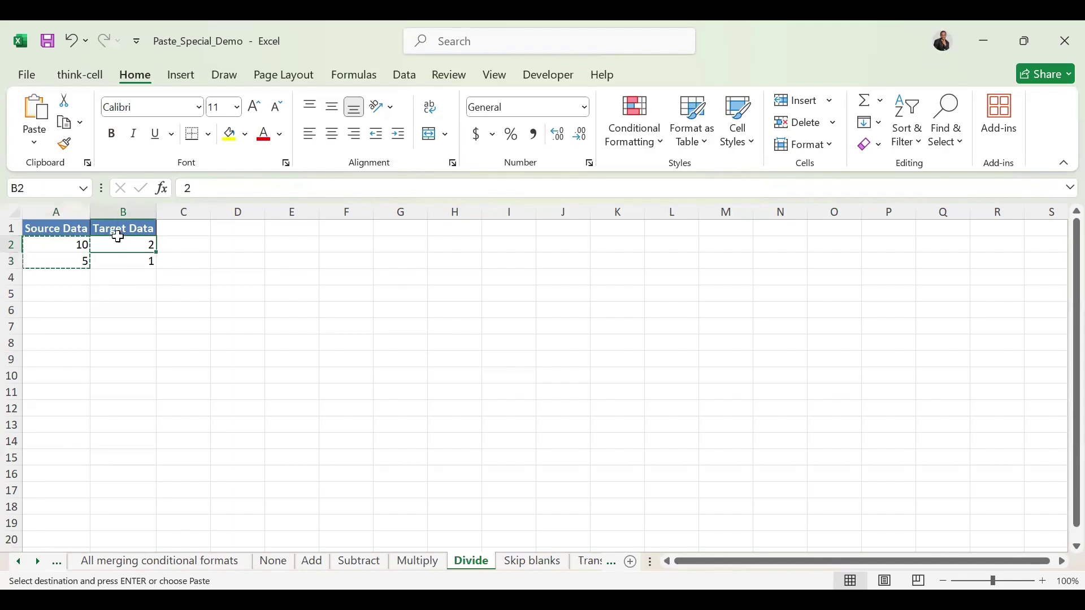
click(35, 141)
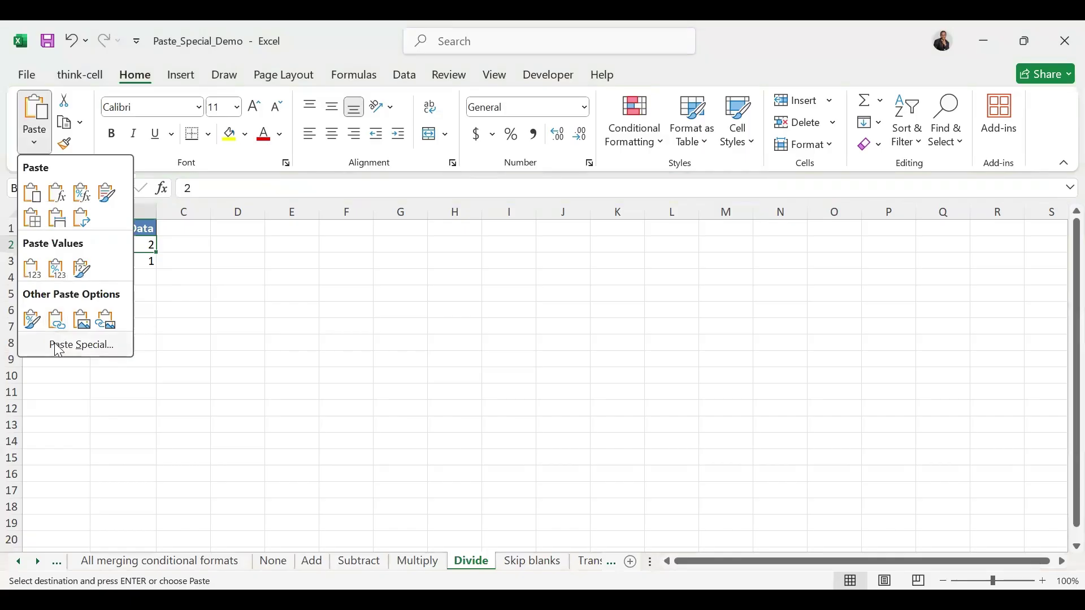
click(58, 351)
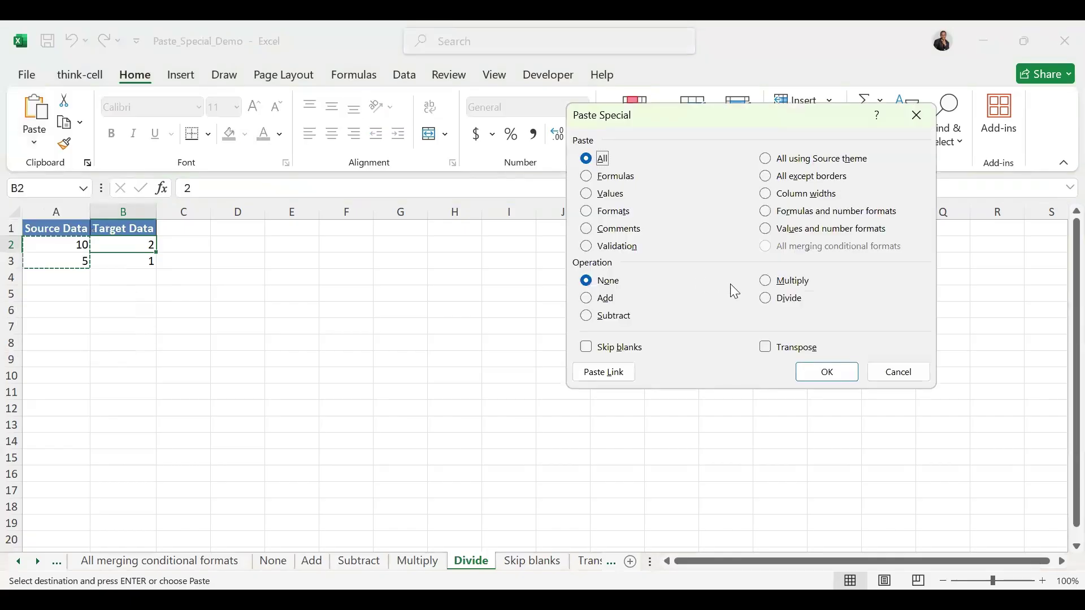
click(766, 299)
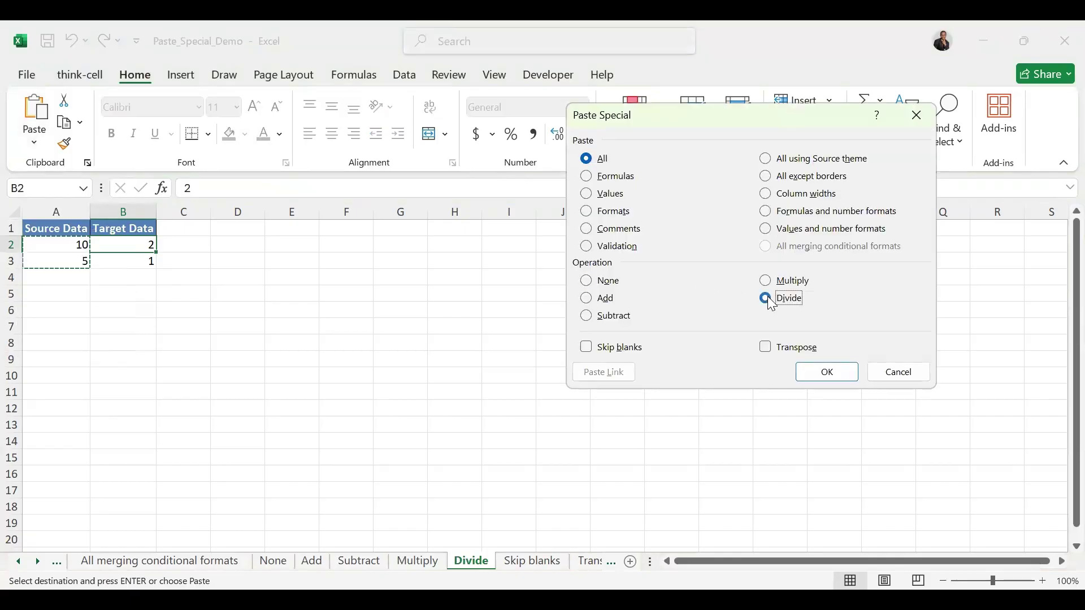
click(823, 370)
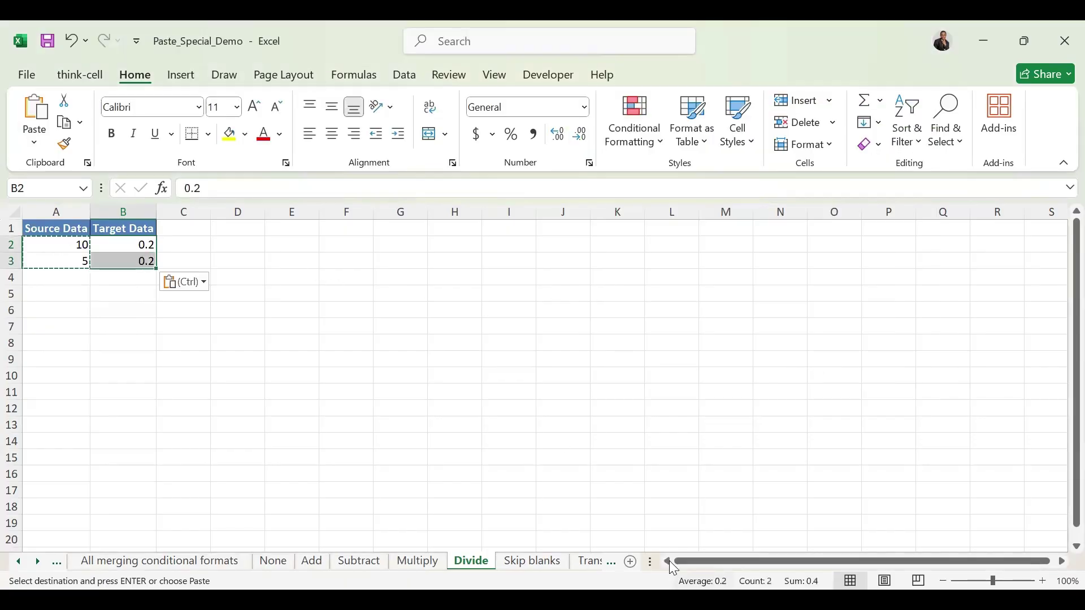
On the Skip blanks sheet, autofit the widths of columns A and B and copy A2:A3.
click(533, 566)
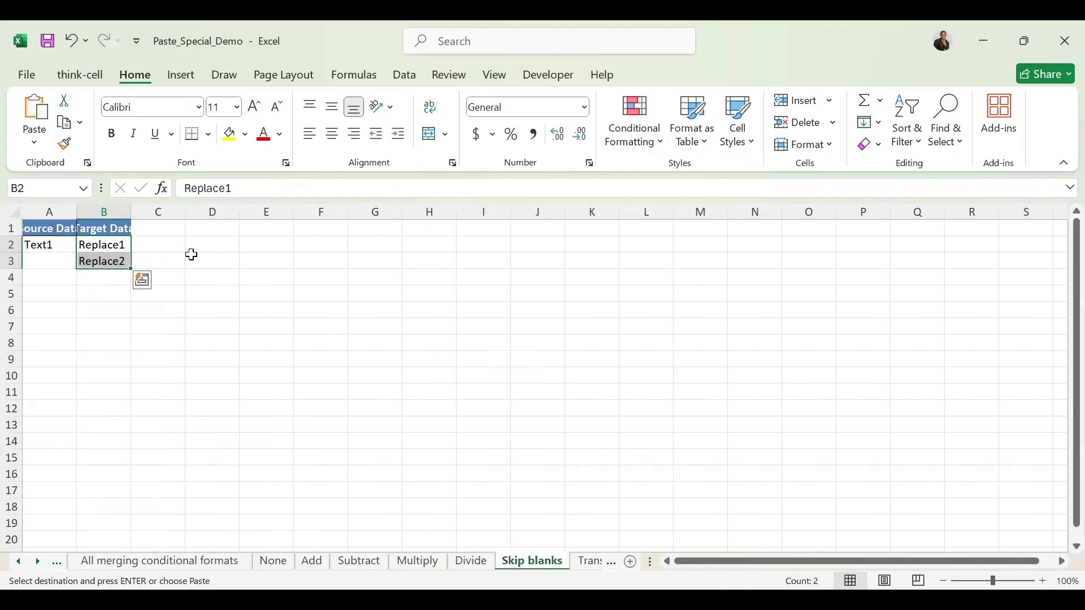
double_click(76, 214)
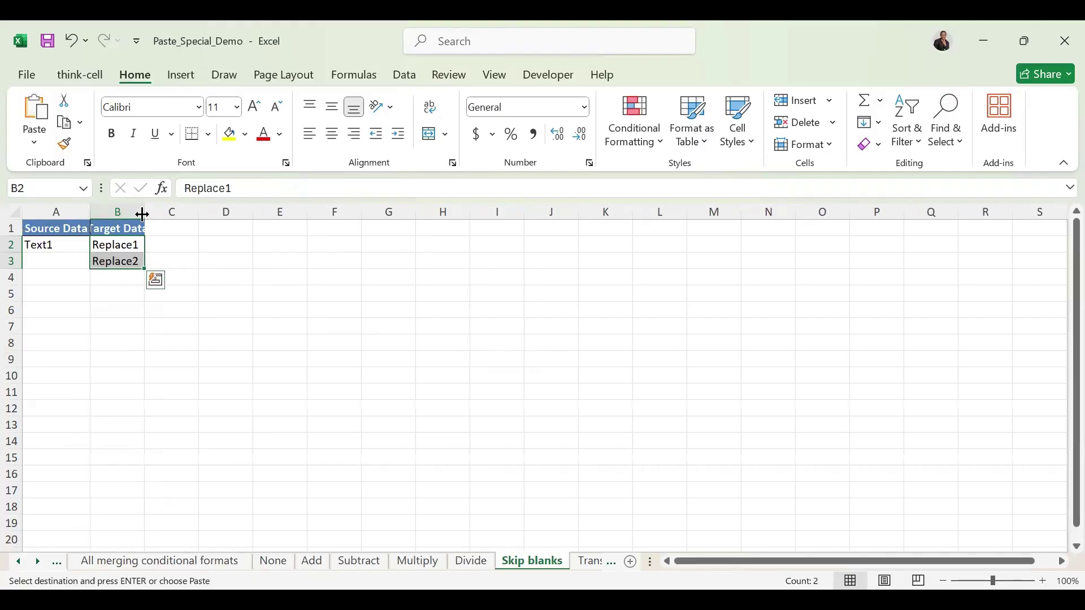
double_click(141, 214)
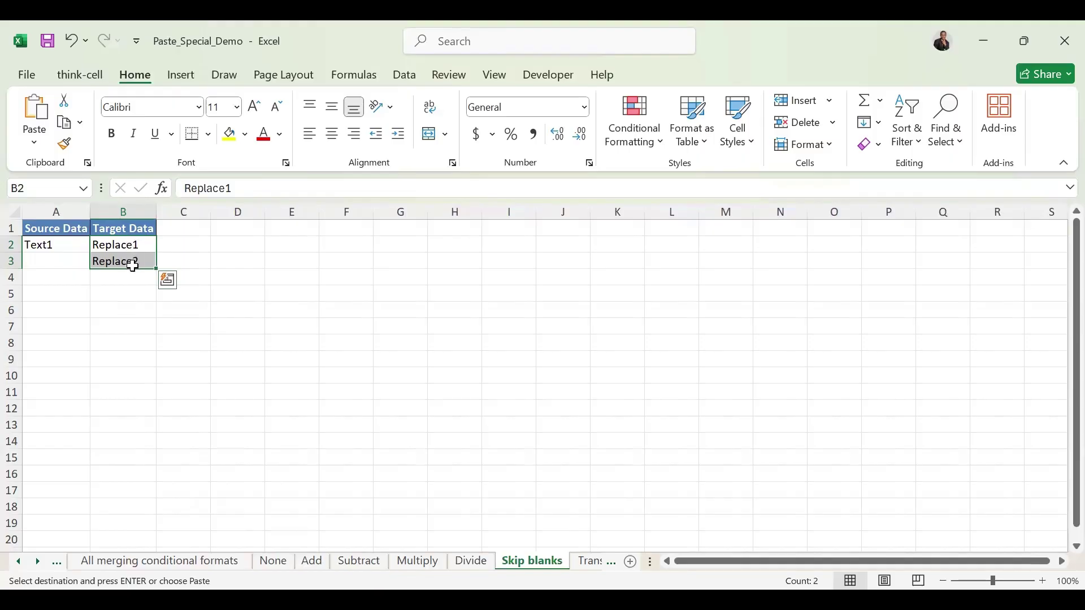
click(66, 242)
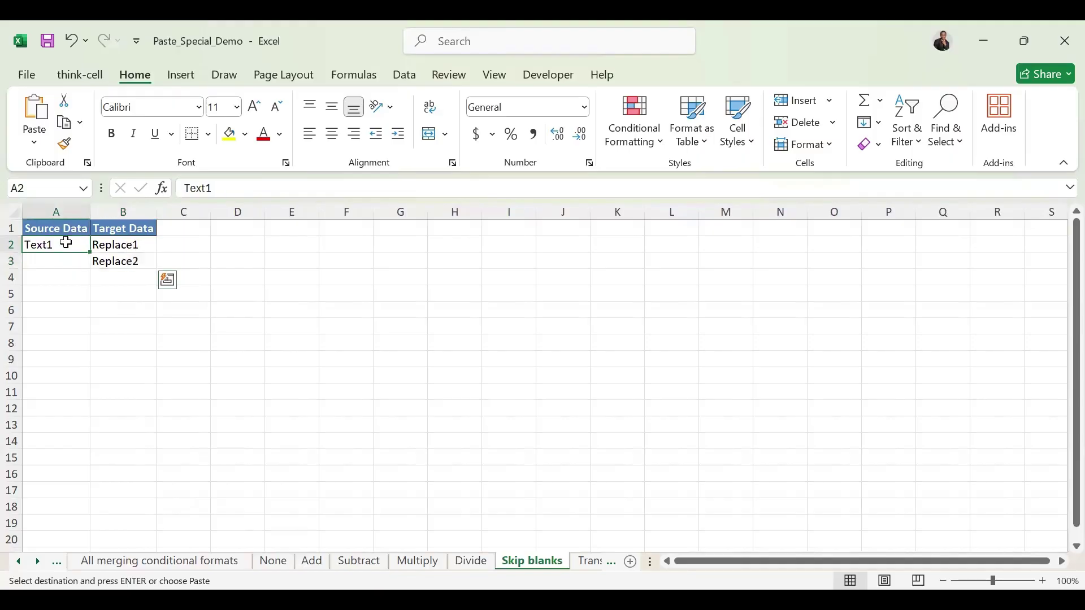
drag(66, 243, 66, 266)
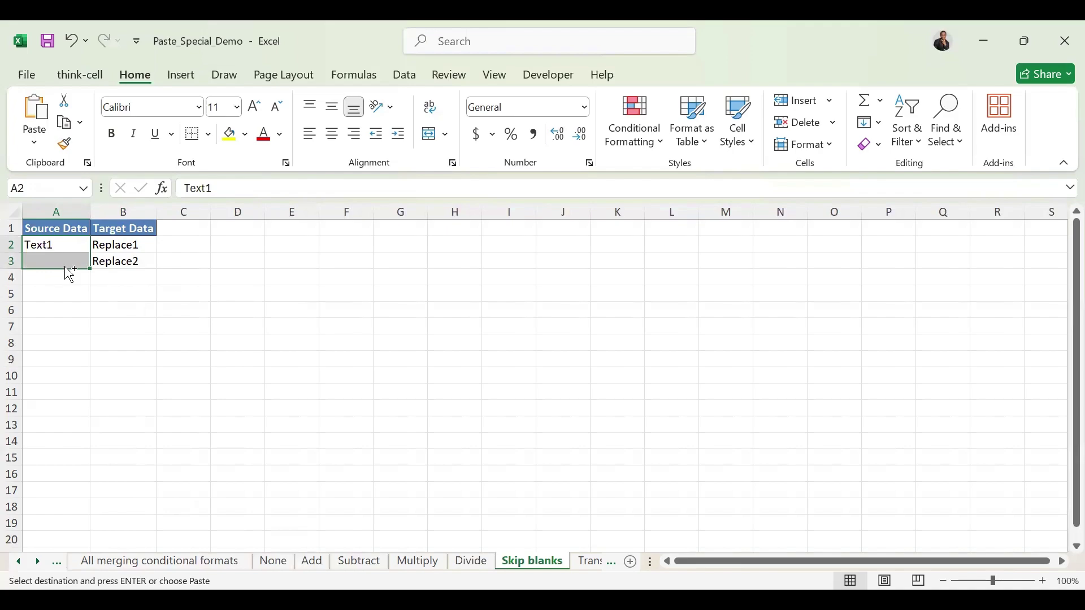
key(ctrl+c)
Paste the copied cells onto B2:B3 using Paste Special with Values and without Skip blanks, and undo the paste.
click(126, 245)
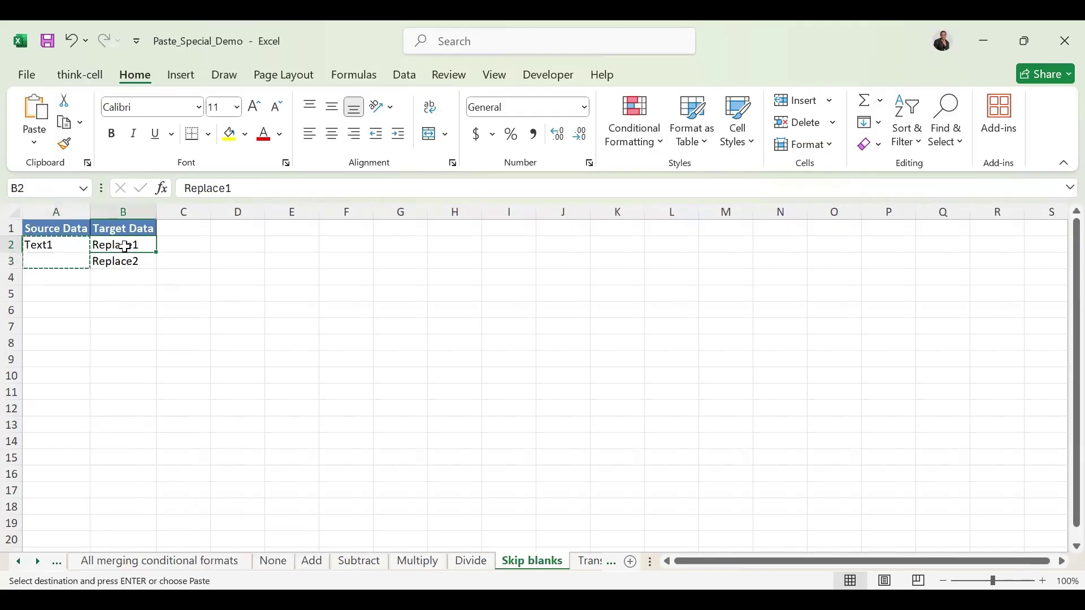
click(35, 143)
click(62, 349)
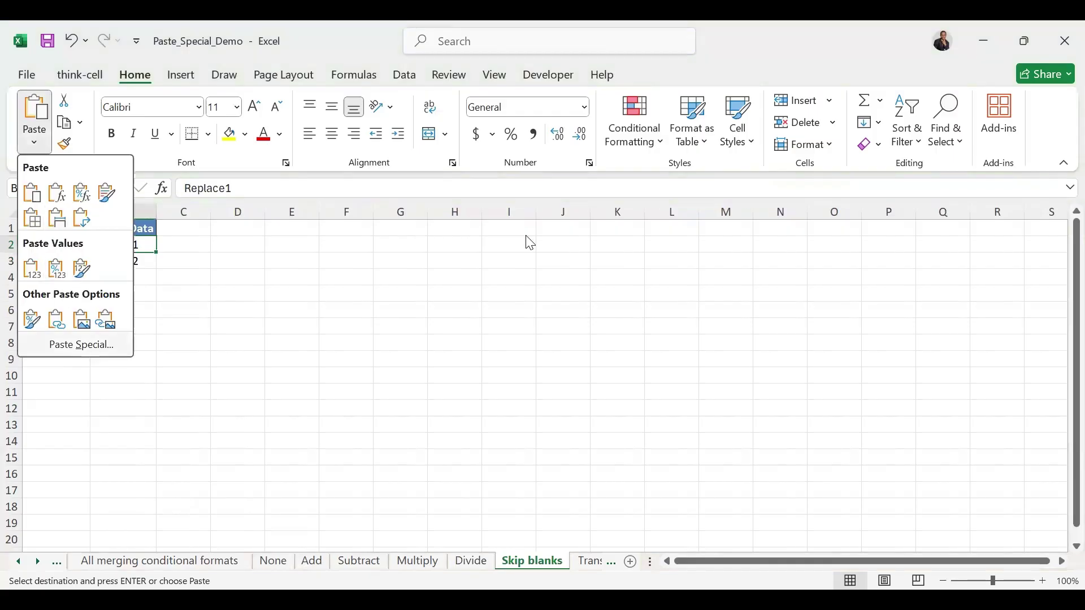
click(602, 194)
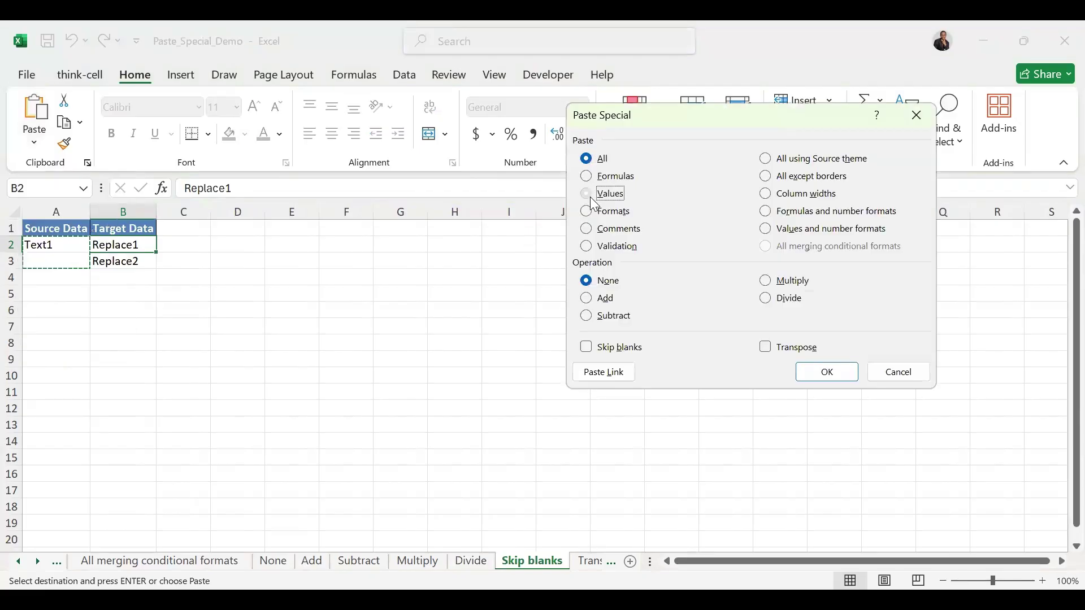
click(817, 372)
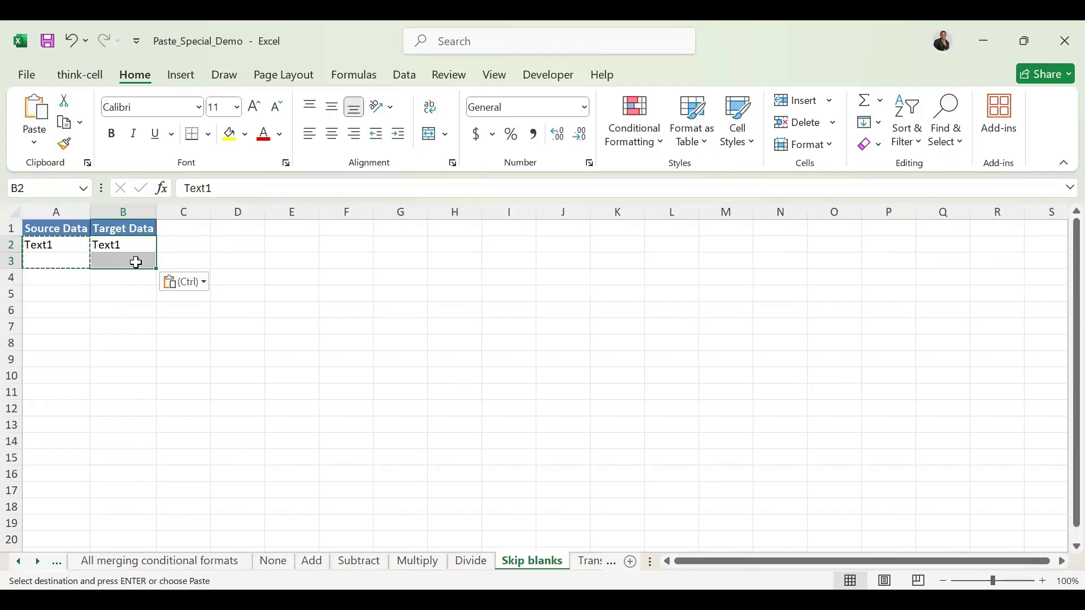
key(ctrl+z)
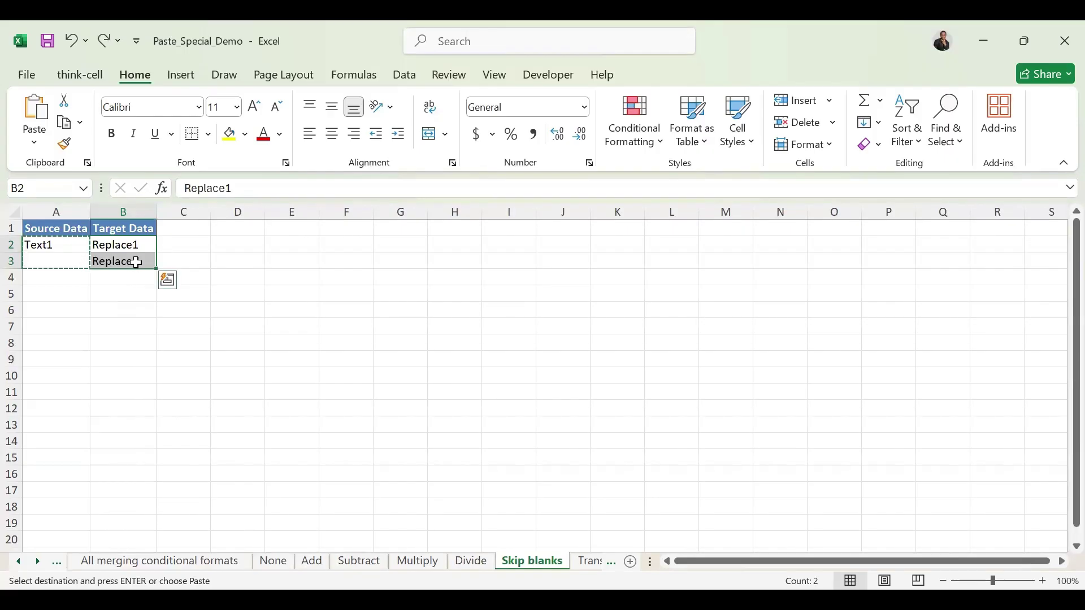
Paste the copied A2:A3 onto B2:B3 using Paste Special with All and Skip blanks enabled.
click(73, 247)
drag(70, 245, 70, 263)
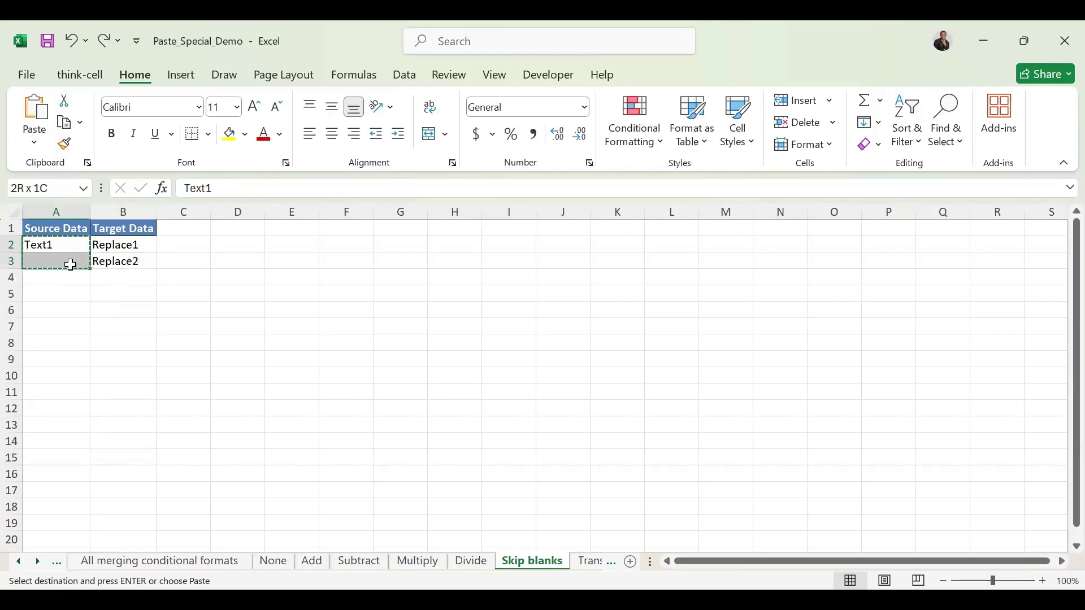
click(111, 250)
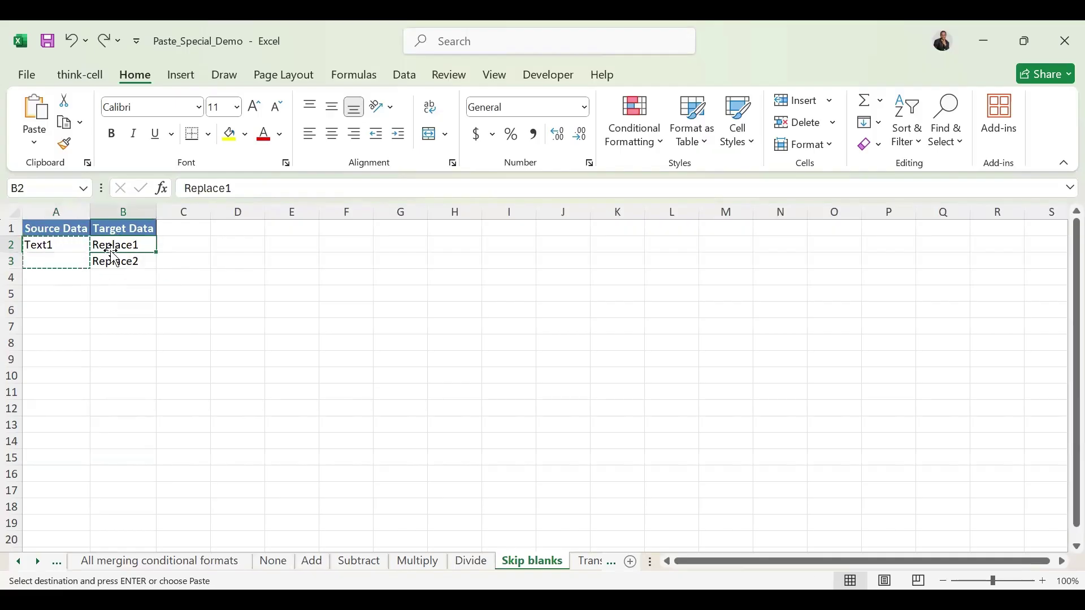
click(37, 145)
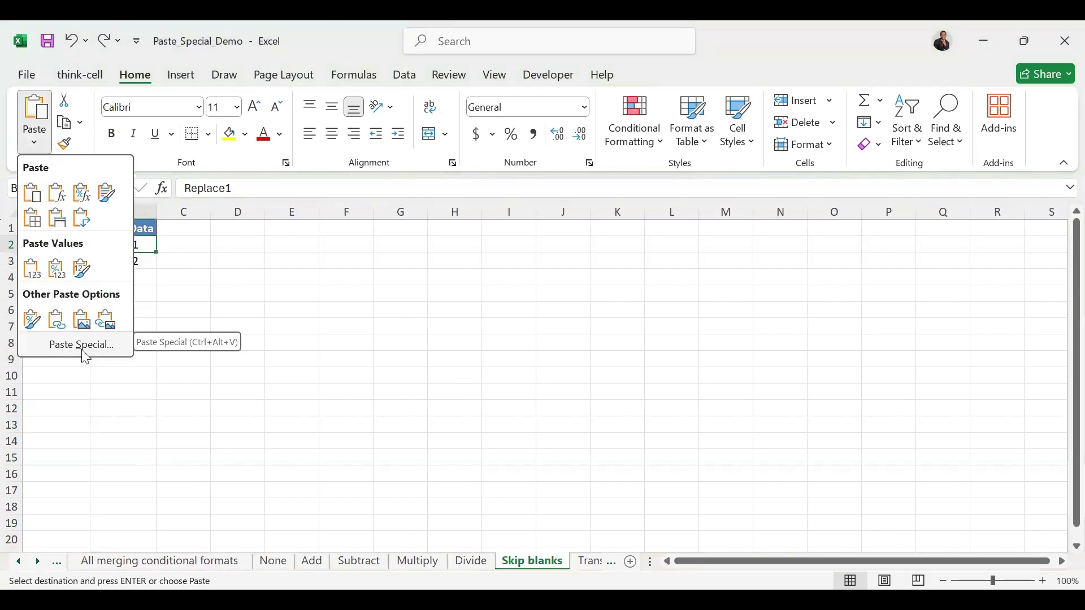
click(86, 357)
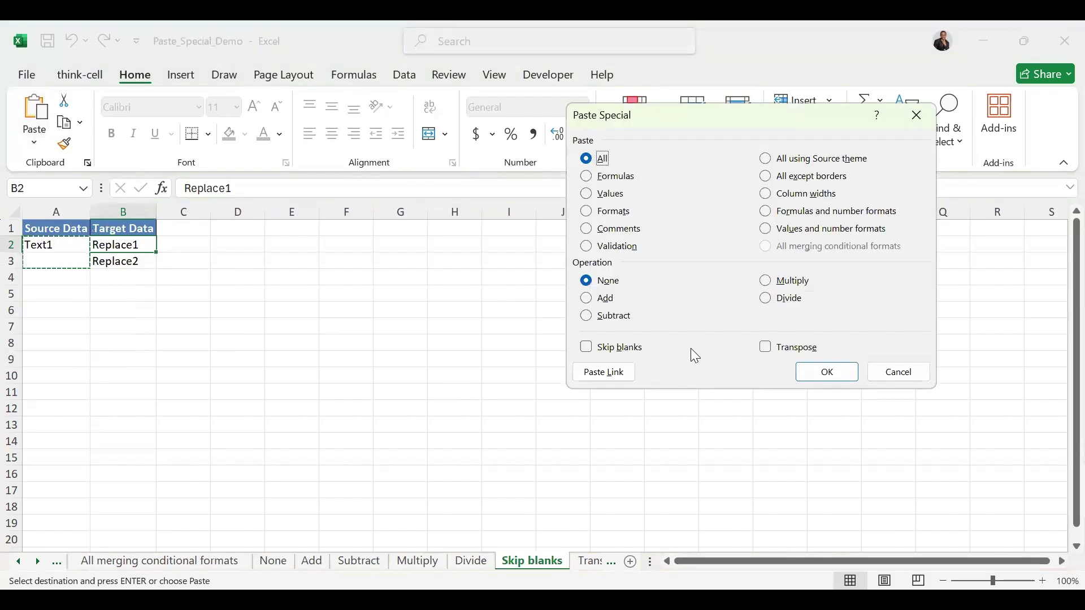
click(588, 348)
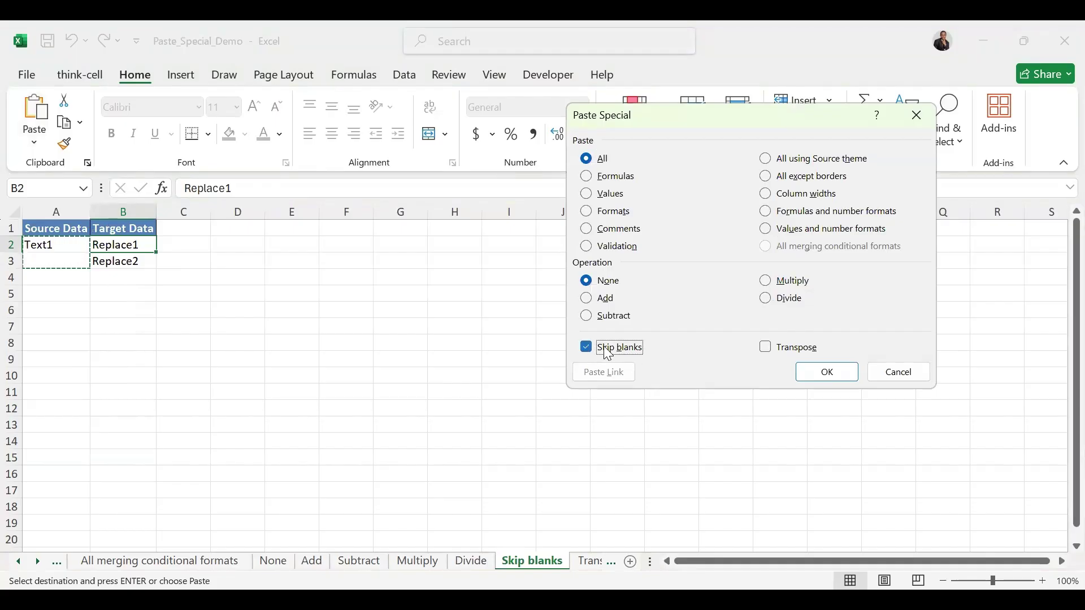
click(825, 373)
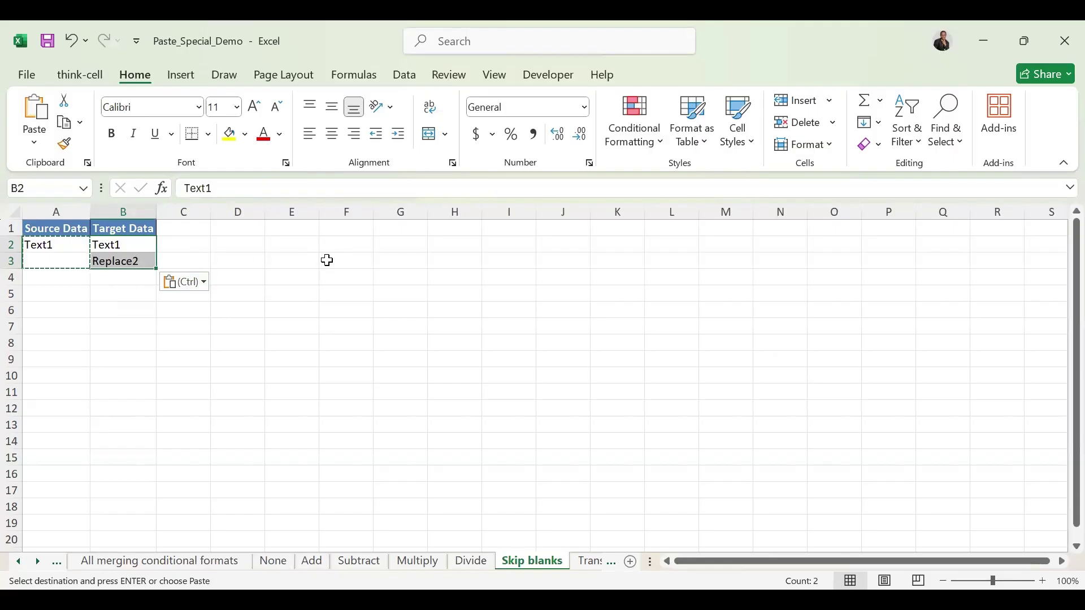
On the Transpose sheet, copy A2:A3 and paste it across B2:C2 using Paste Special with Transpose enabled.
click(590, 564)
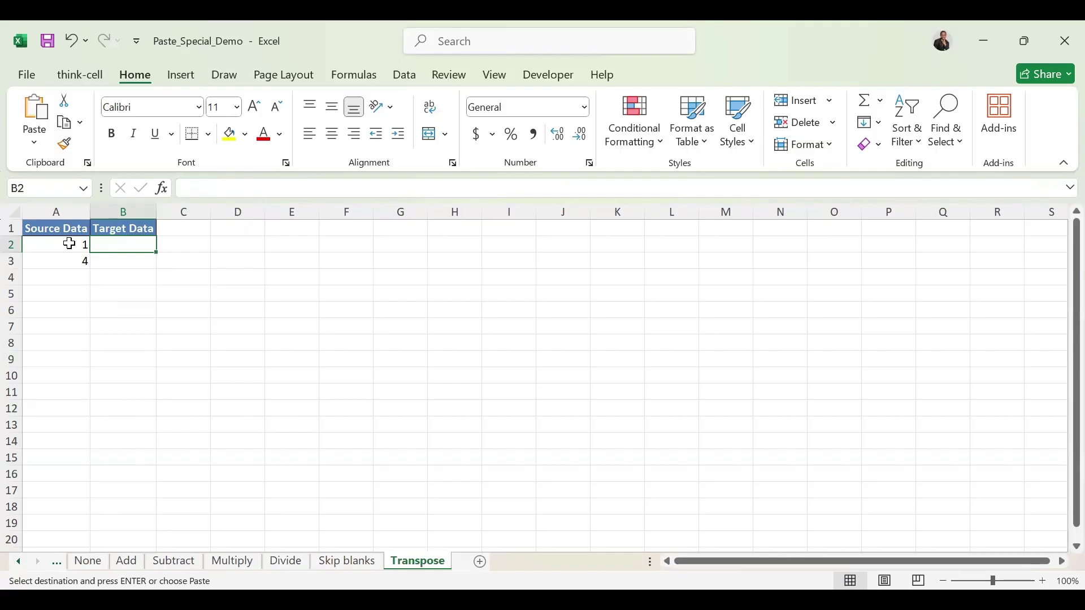
drag(69, 244, 68, 260)
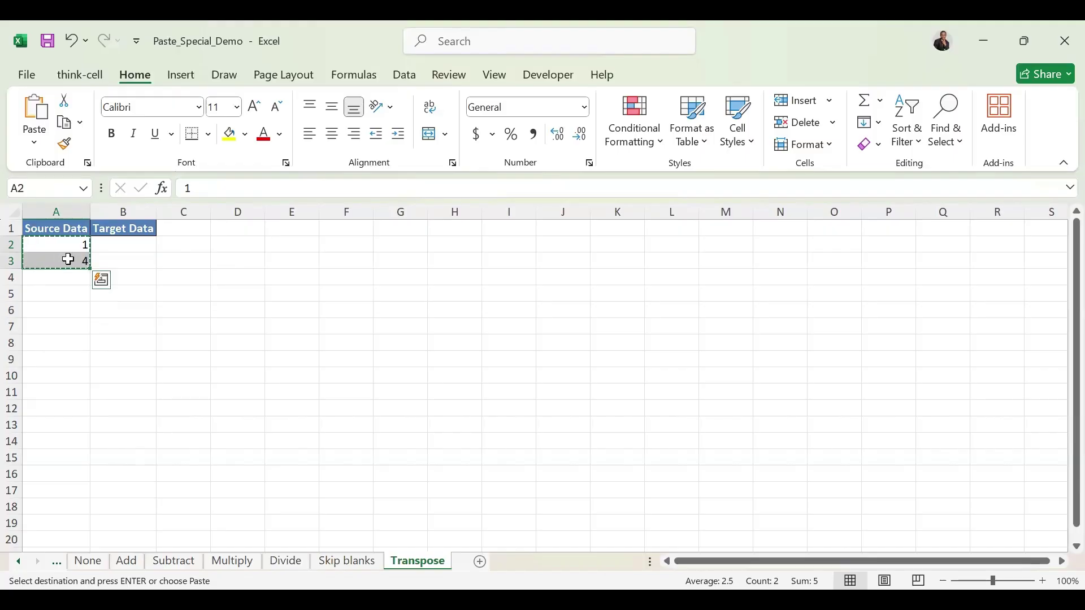
click(123, 247)
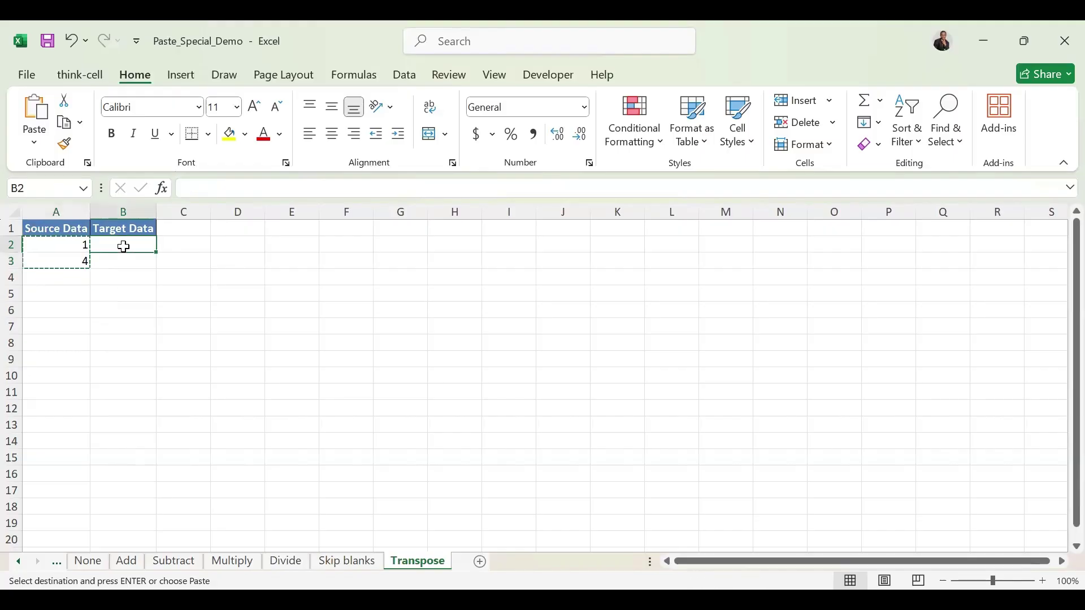
click(35, 146)
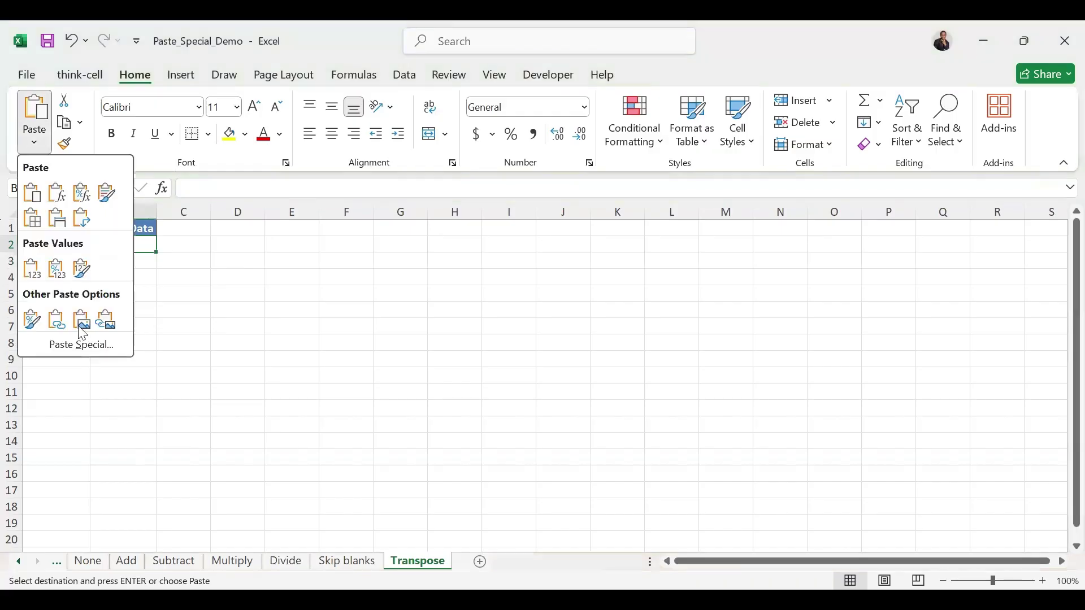
click(82, 346)
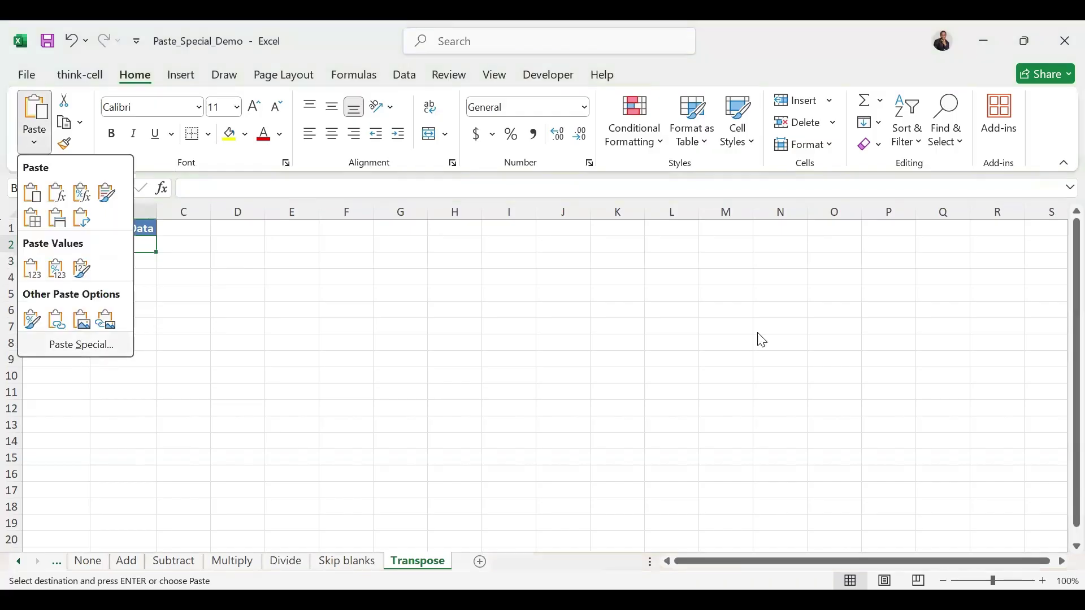
click(770, 343)
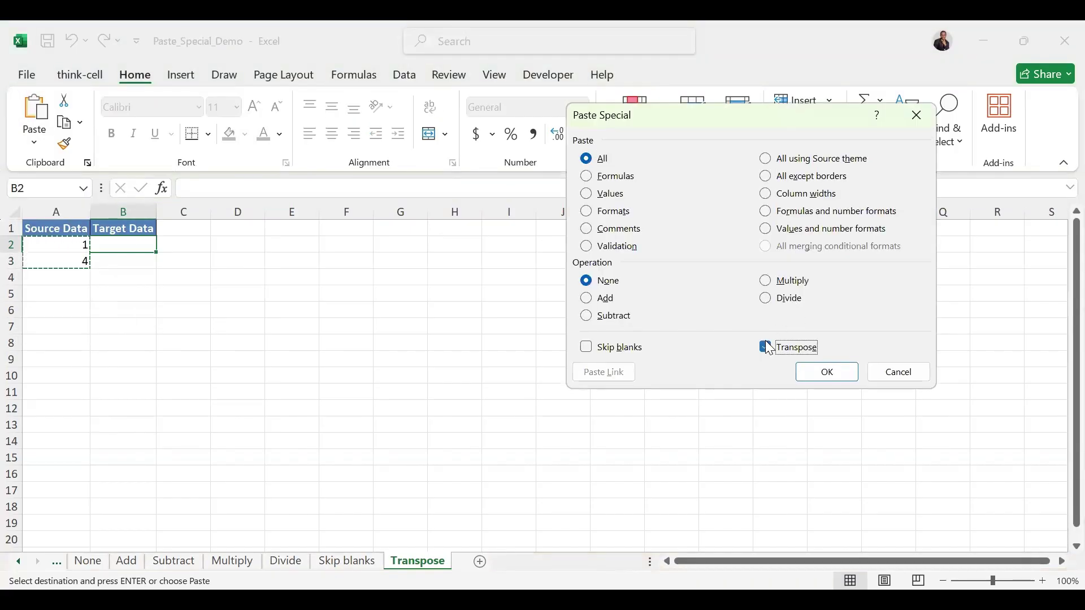
click(827, 373)
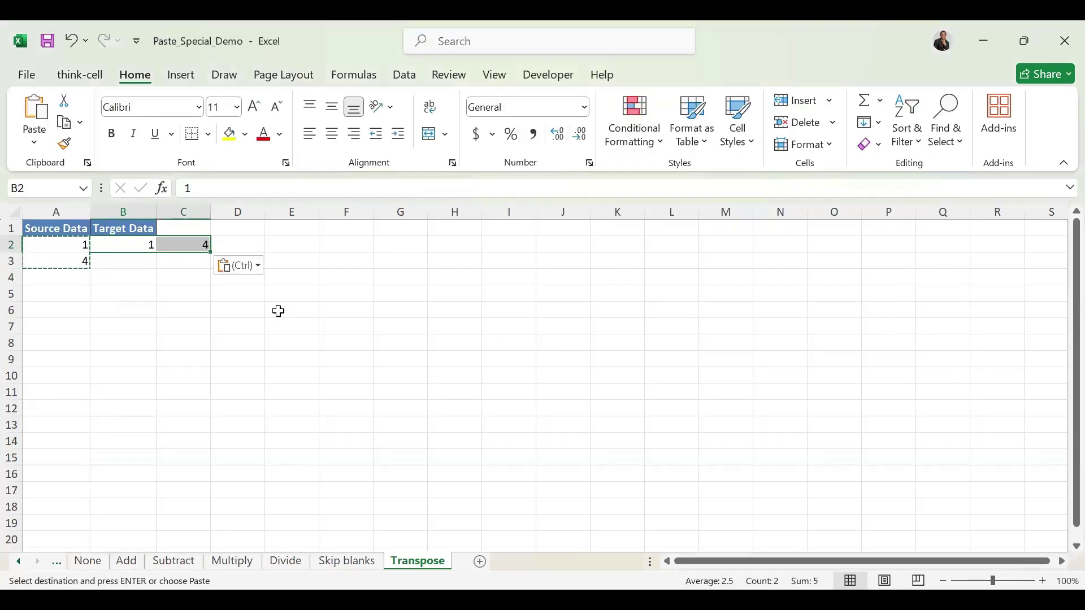